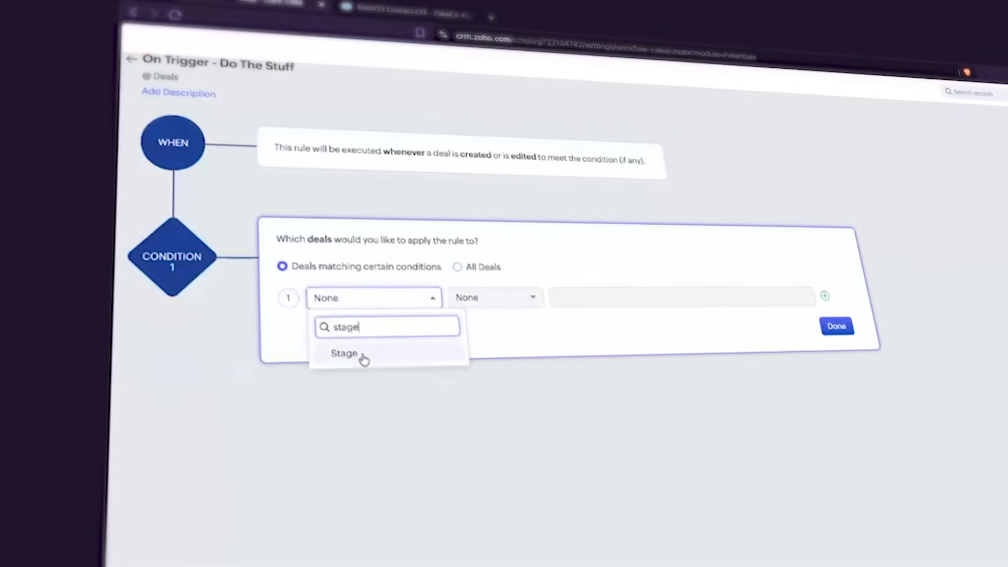
Set condition 1 of the deal rule to Stage is Needs Analysis and show the available instant actions under Activities.
left_click(367, 366)
left_click(504, 311)
left_click(475, 349)
left_click(604, 310)
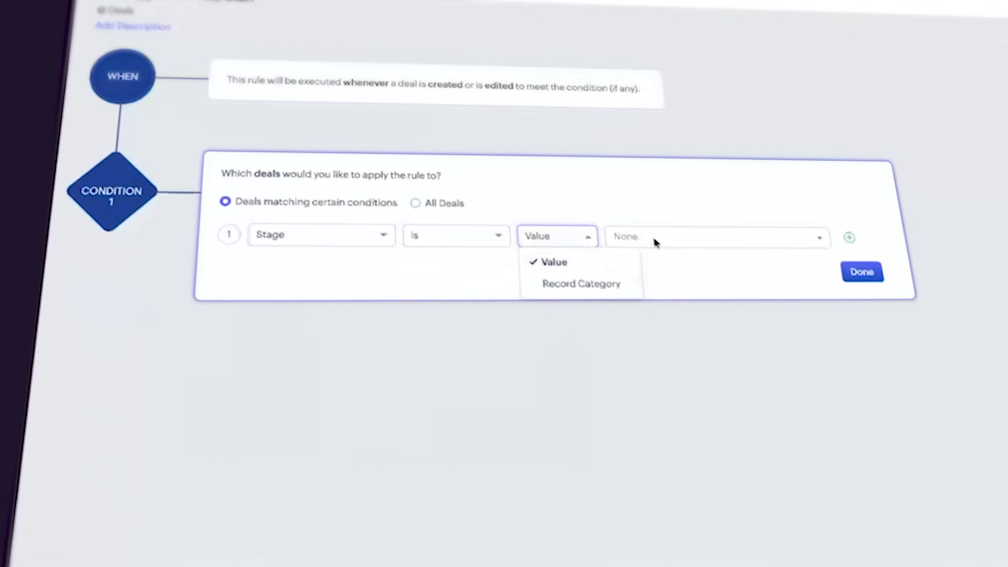
left_click(656, 253)
left_click(663, 302)
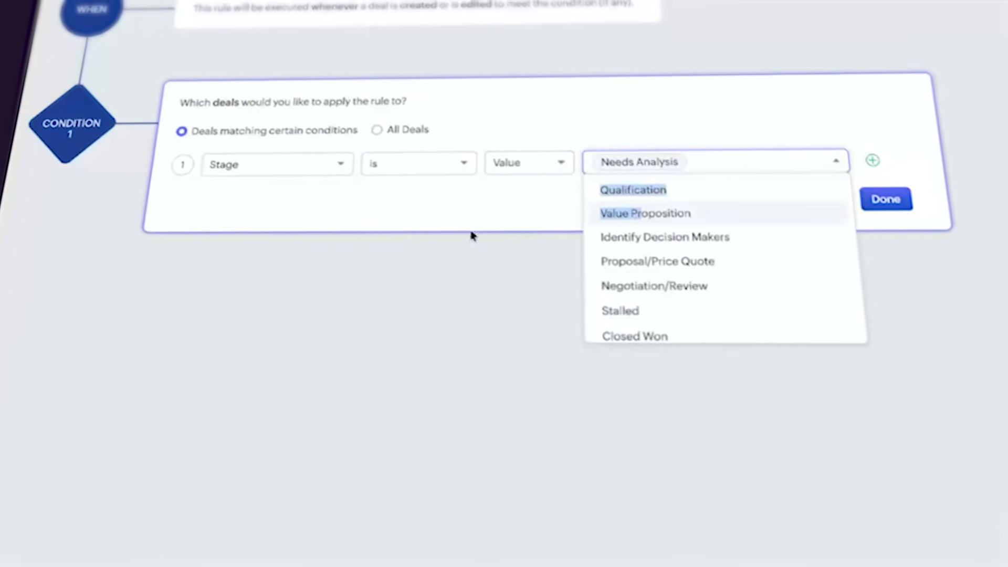
left_click(504, 225)
left_click(879, 219)
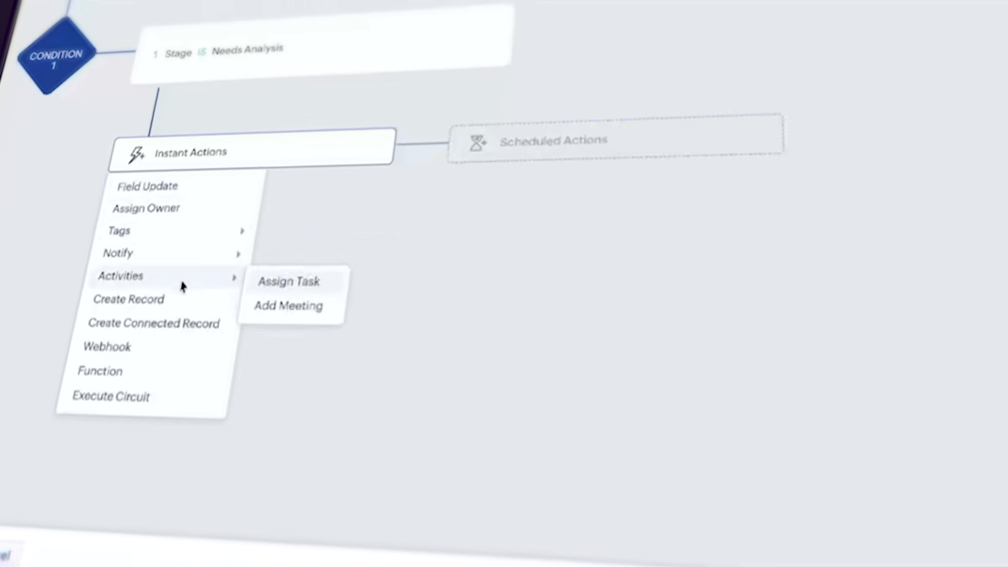
mouse_move(189, 295)
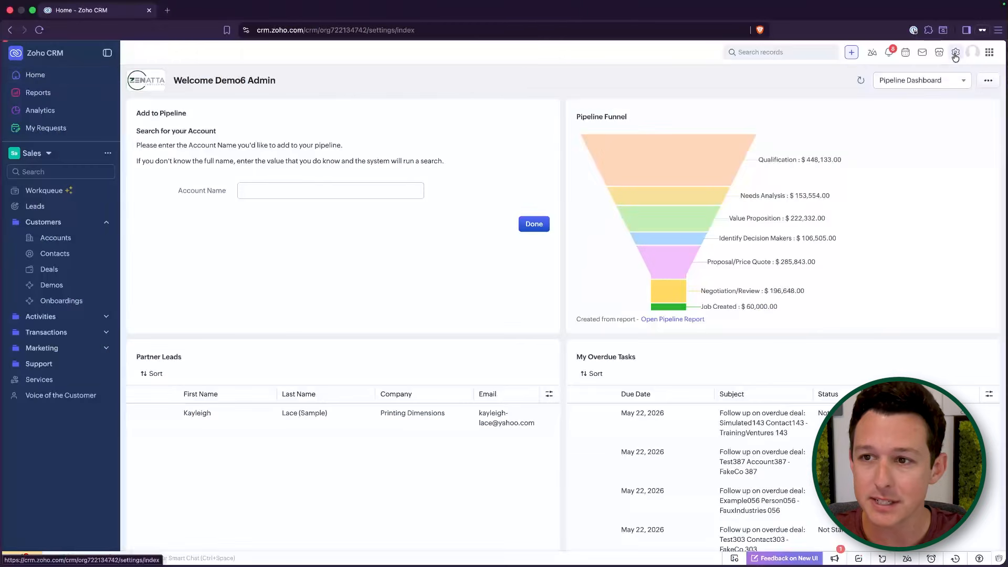
Open the list of workflow rules in the CRM setup.
left_click(955, 54)
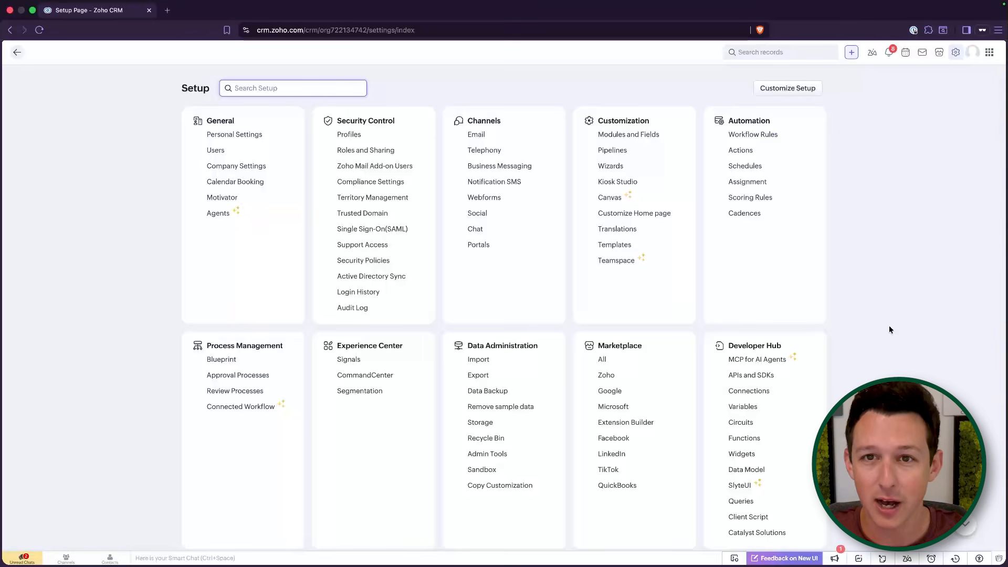
left_click(766, 138)
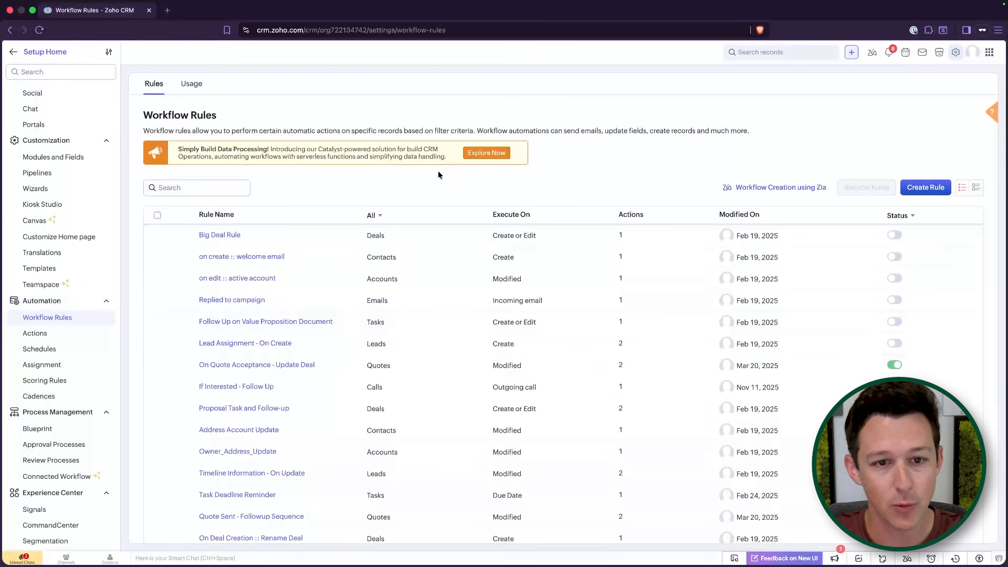
Examine the trigger, the amount and probability conditions and the instant action of the Big Deal Rule, and return to the rules list.
left_click(210, 235)
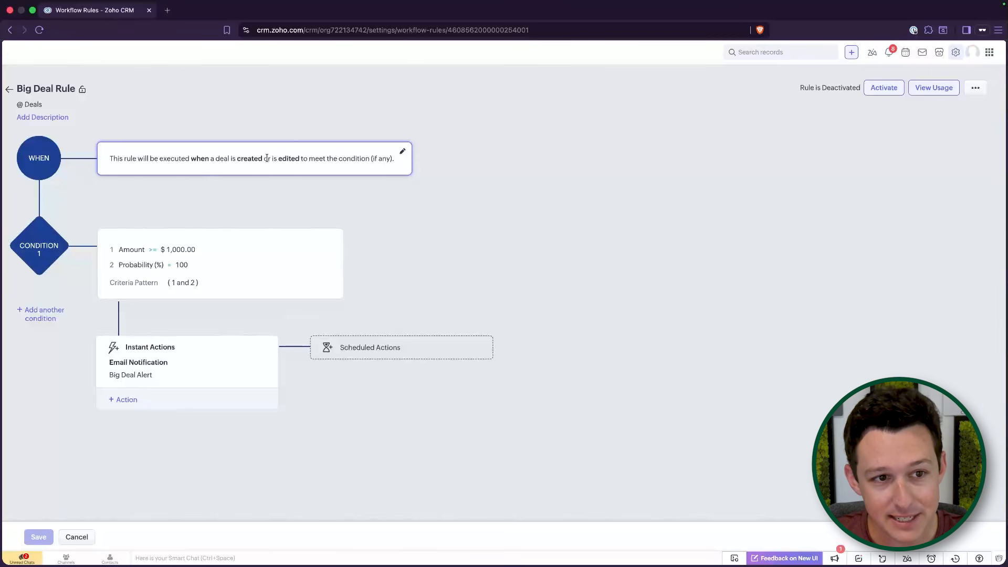
left_click_drag(233, 158, 291, 158)
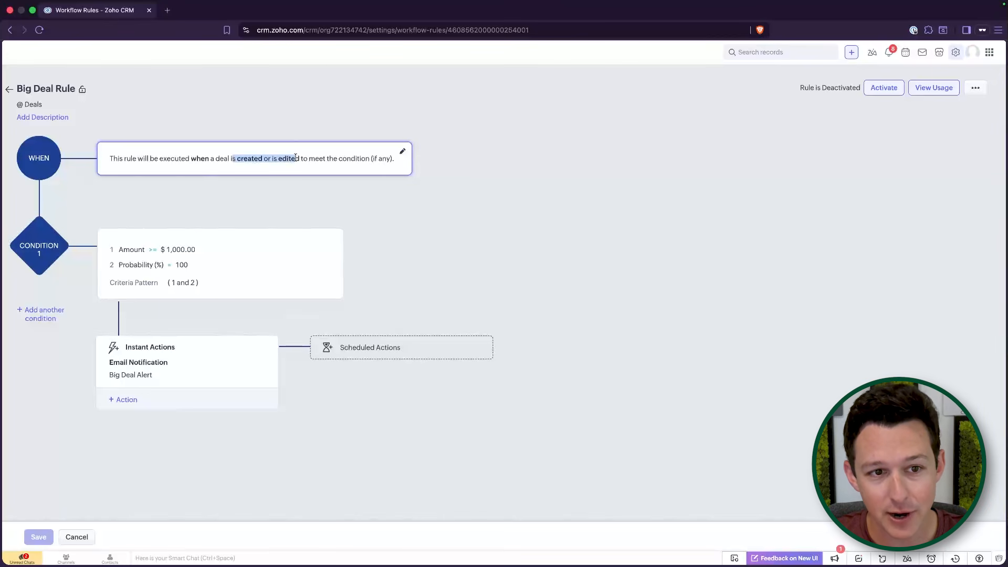
left_click_drag(120, 249, 191, 268)
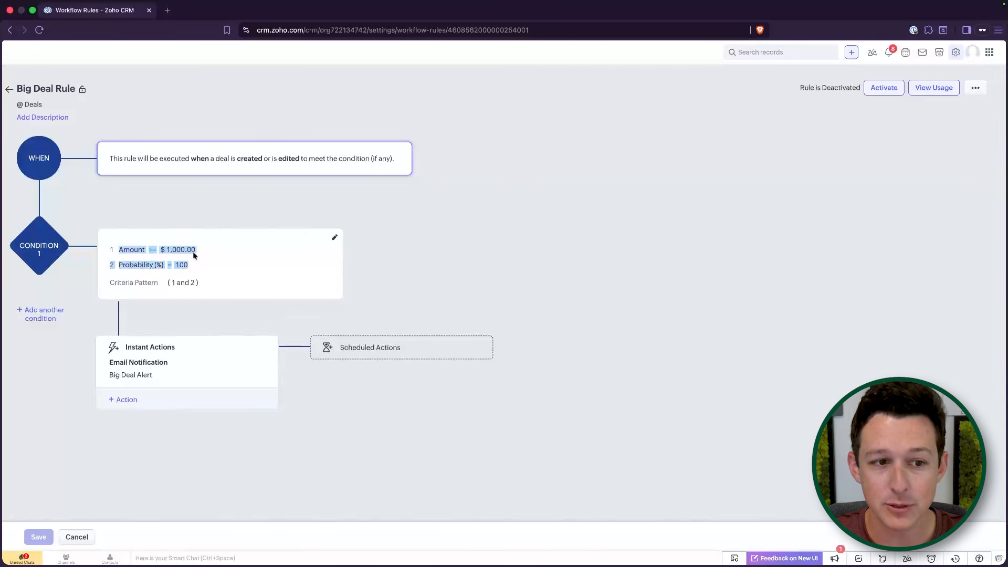
left_click(163, 251)
left_click_drag(193, 270, 126, 266)
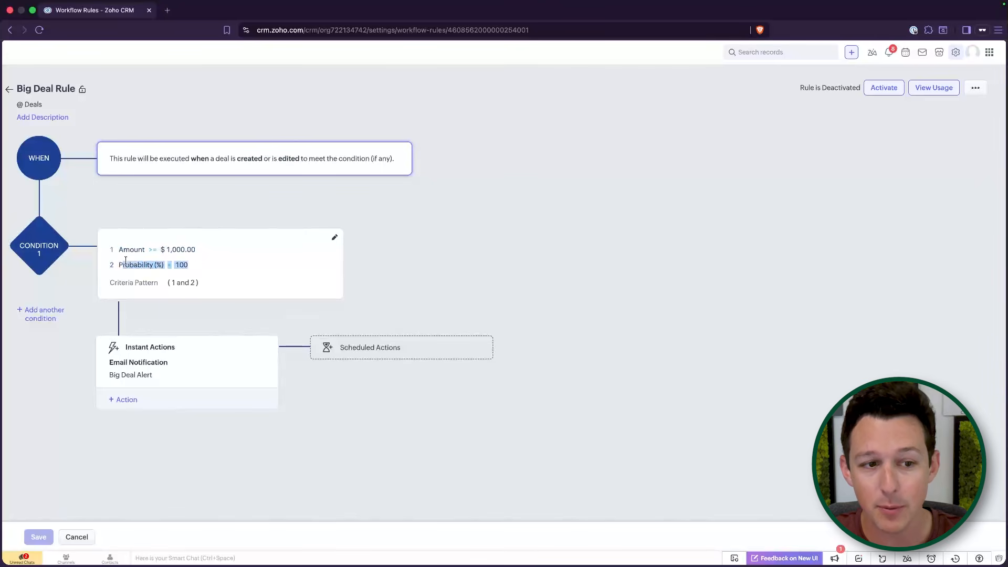
left_click(187, 216)
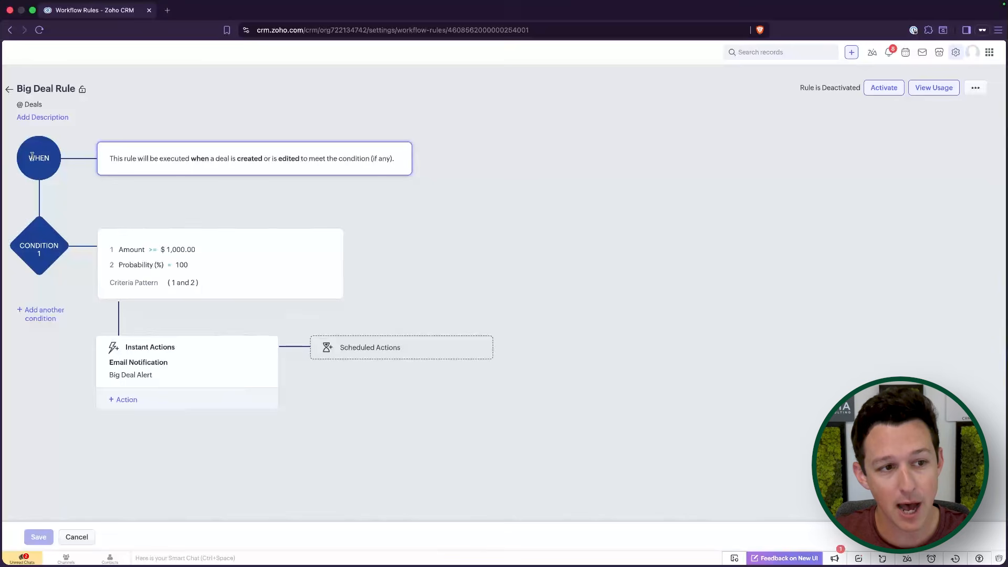
left_click_drag(36, 157, 207, 285)
left_click(213, 250)
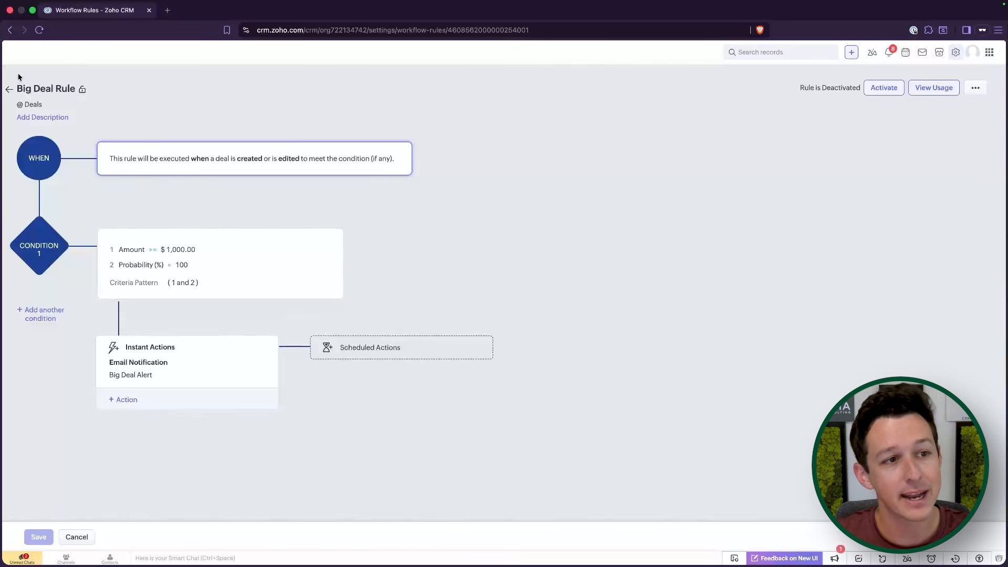
left_click(9, 89)
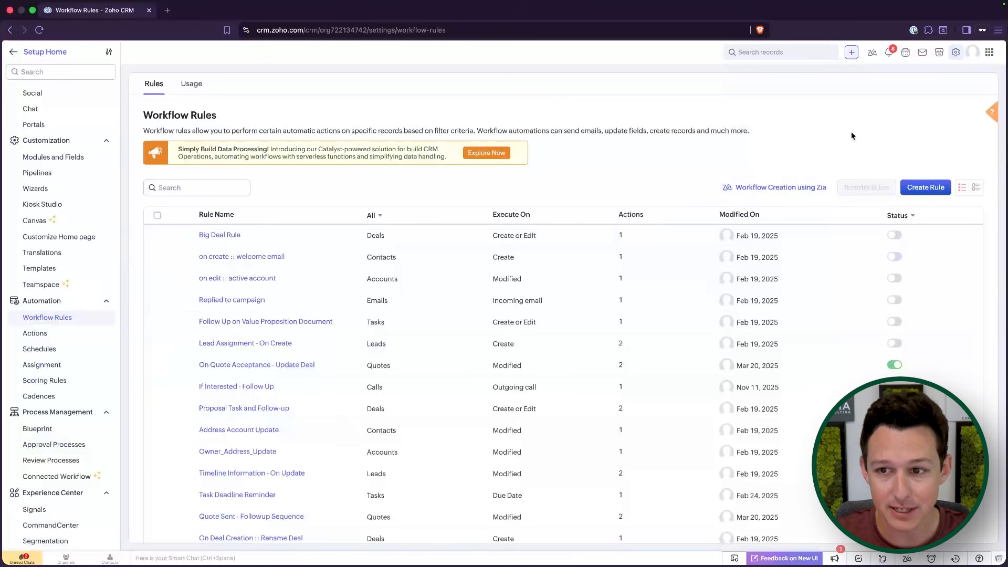
Start a new workflow rule for the Leads module named "On Create/Edit - Do the Stuff".
left_click(925, 187)
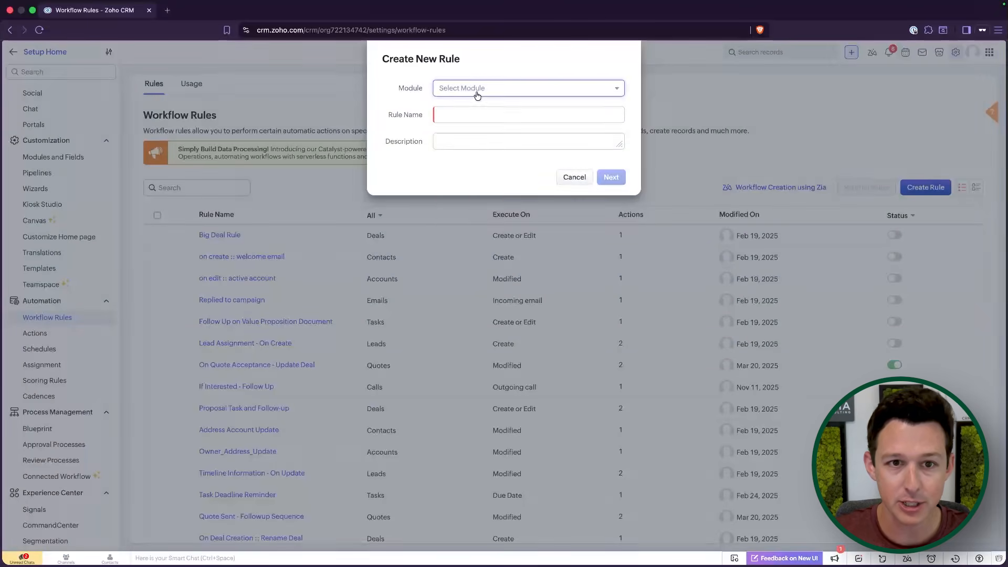
left_click(477, 95)
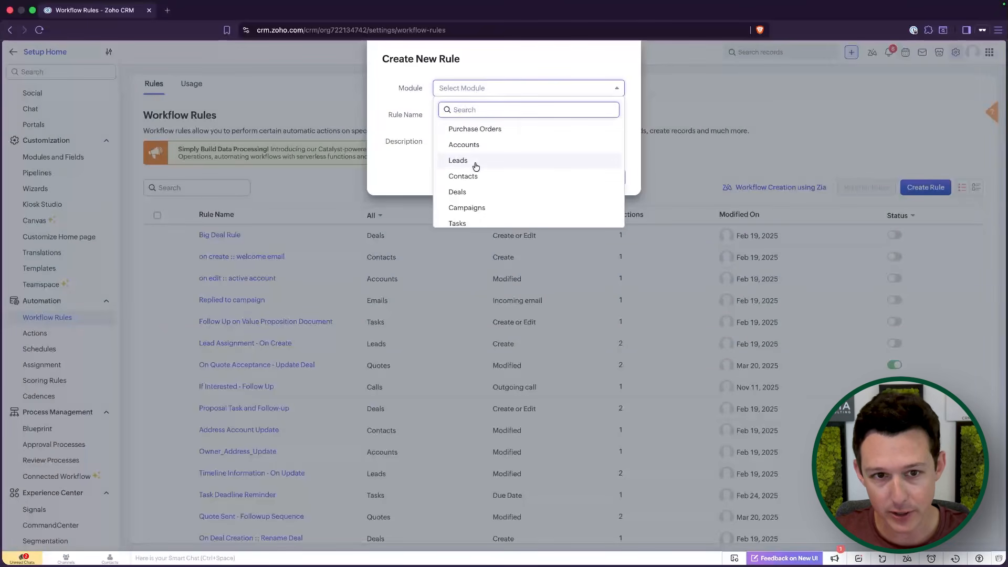
left_click(475, 161)
left_click(475, 115)
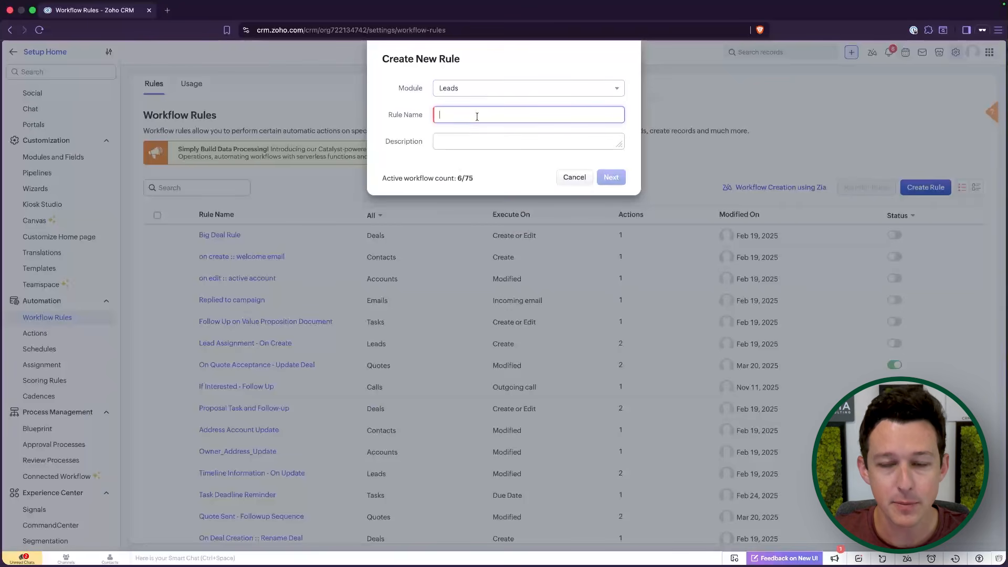
type("On Create/Edit -")
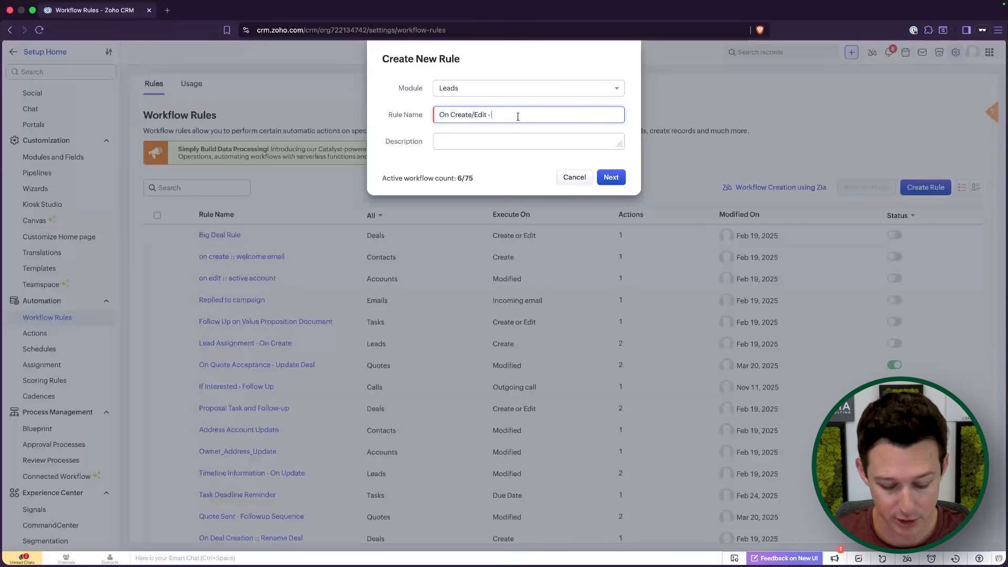
type("Stuff")
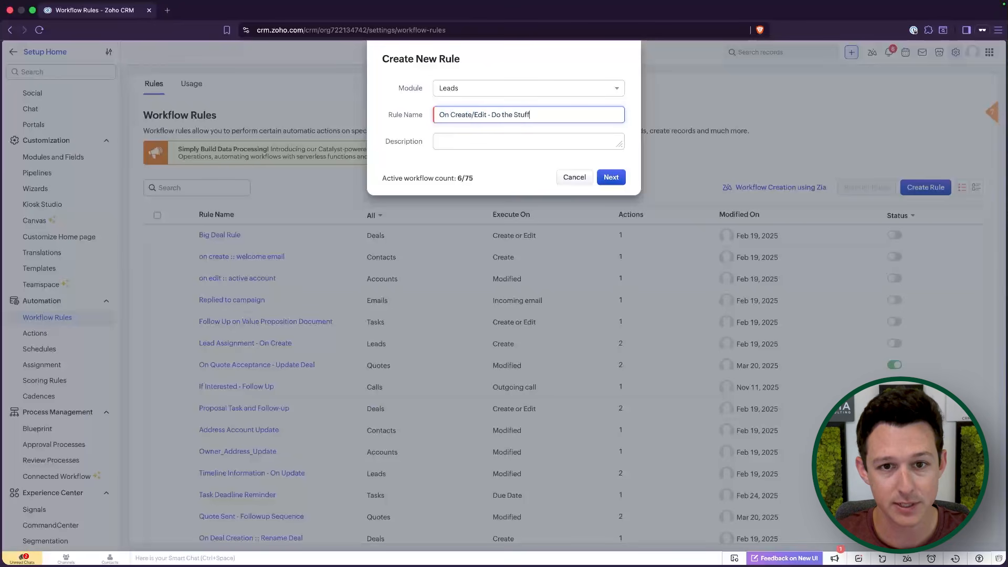
left_click(612, 178)
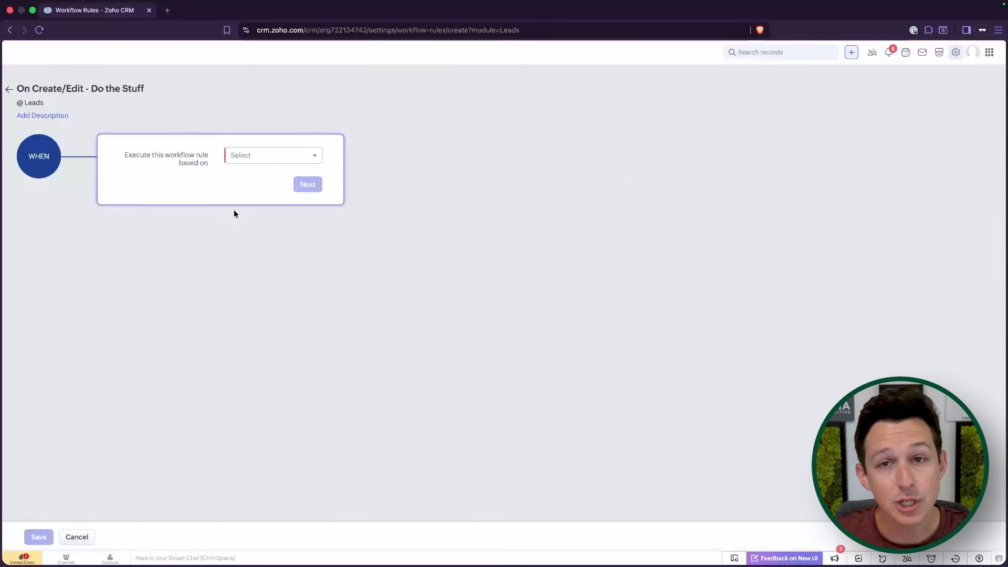
Set the leads rule to execute on a record action of Create or Edit.
left_click(250, 156)
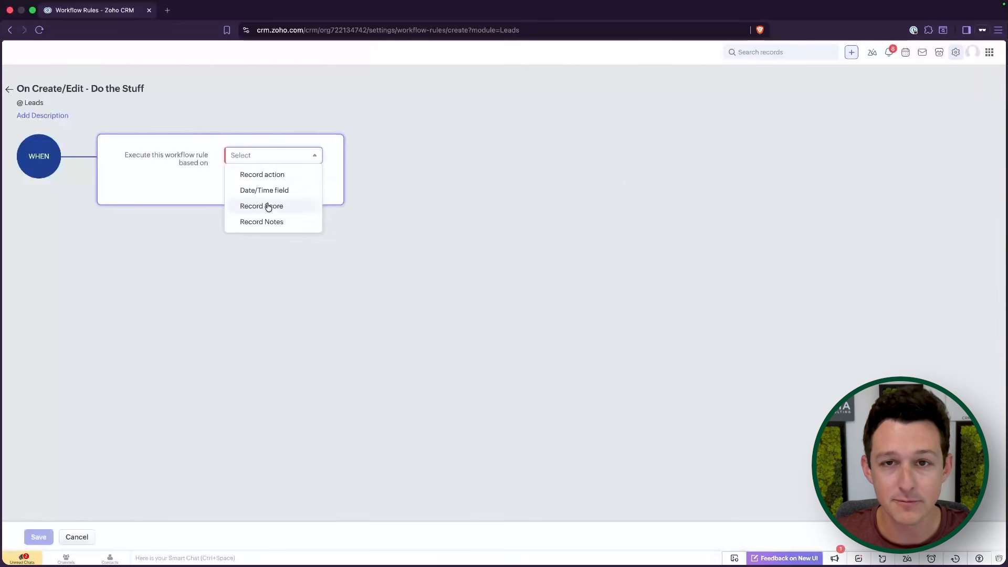
left_click(278, 174)
left_click(279, 183)
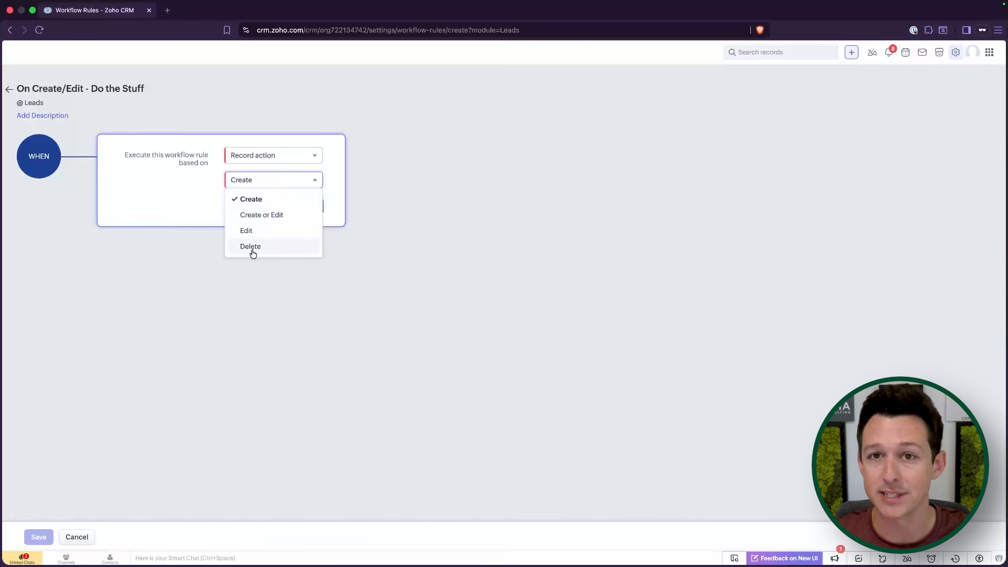
left_click(260, 215)
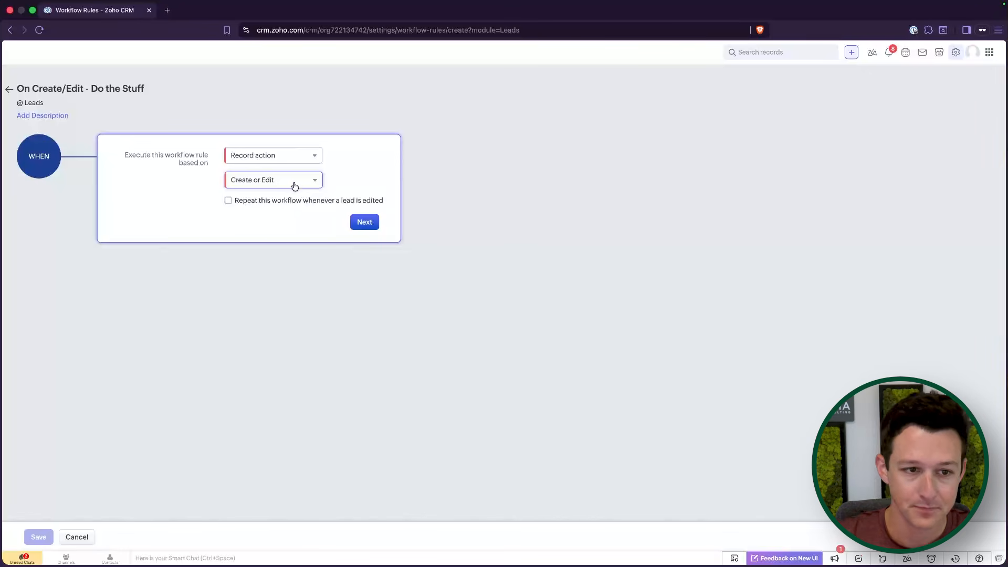
left_click(295, 187)
Switch the leads rule's trigger to a Date/Time field, using Expected Conversion Date.
left_click(280, 158)
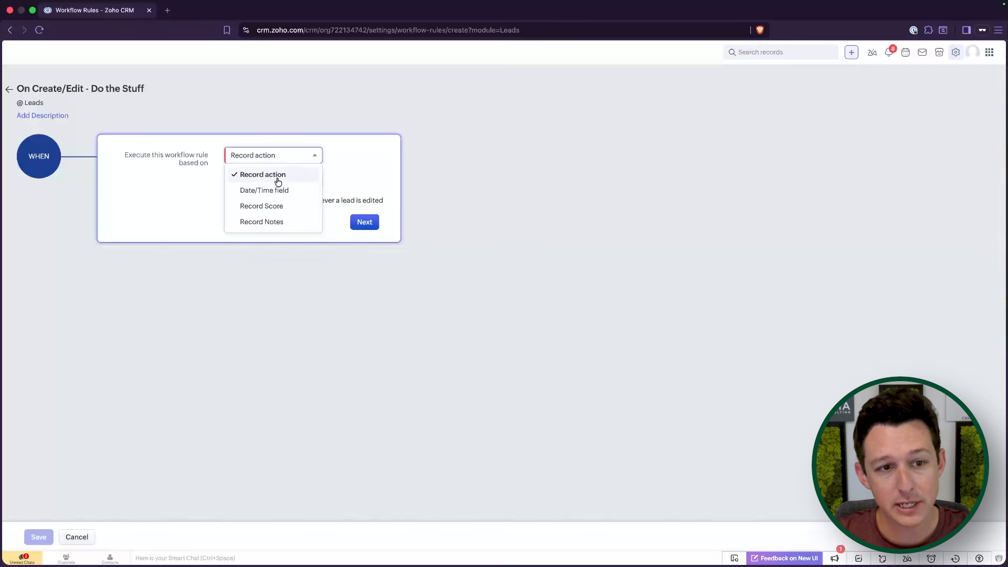
left_click(272, 189)
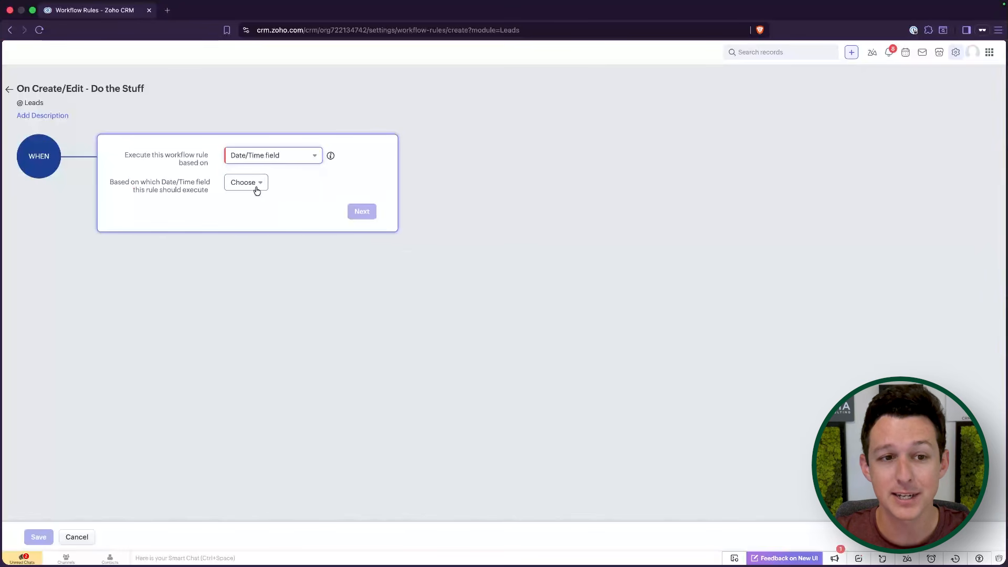
left_click(253, 184)
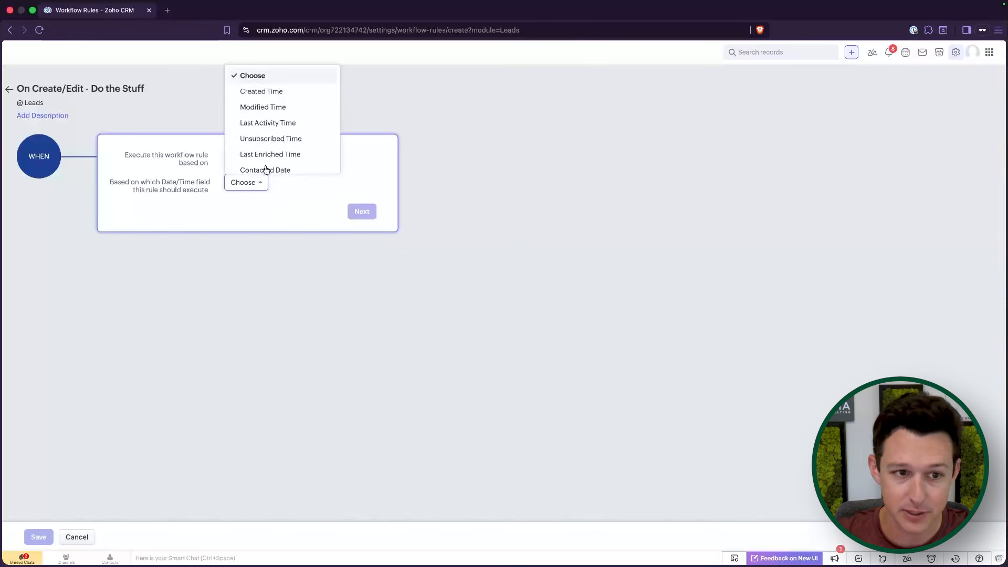
scroll(284, 139, "down", 1)
scroll(284, 141, "down", 1)
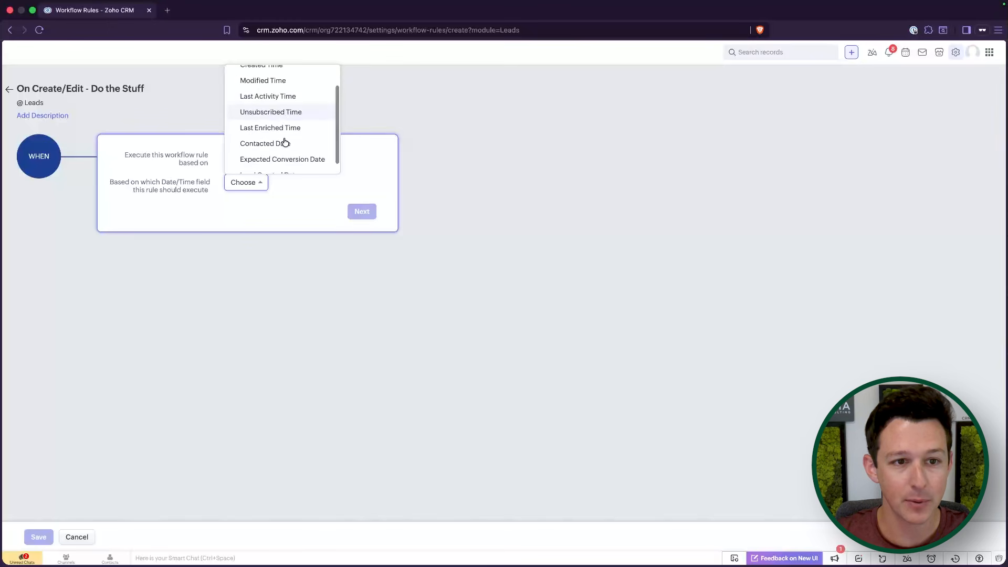
scroll(283, 139, "up", 2)
scroll(284, 142, "down", 3)
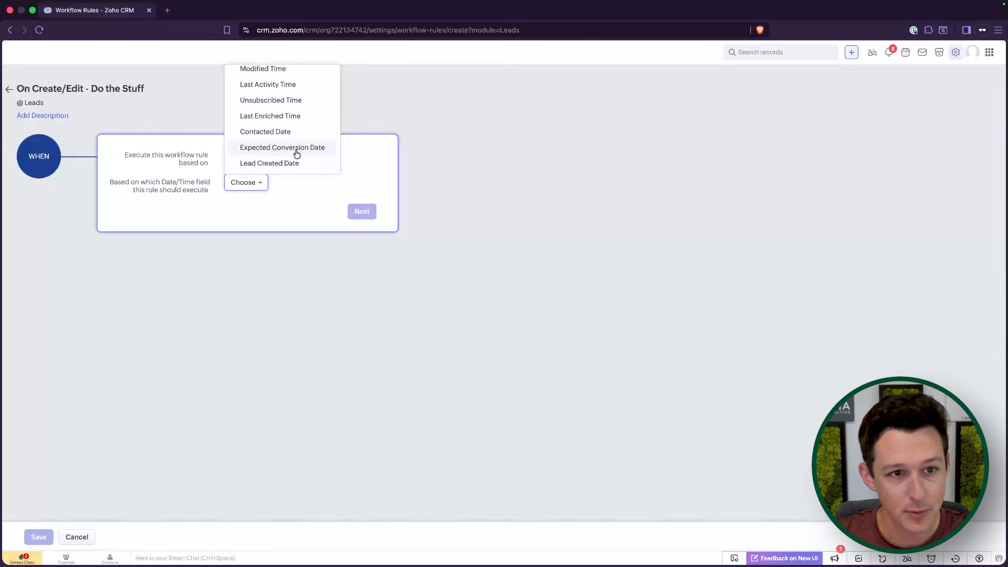
scroll(295, 153, "up", 1)
left_click(293, 162)
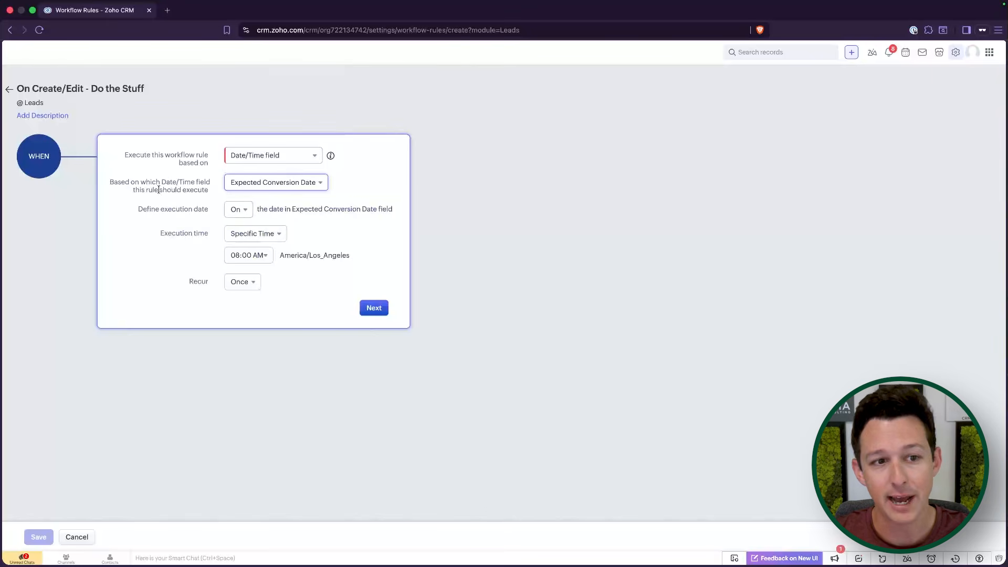
Set the execution date to 1 week before the Expected Conversion Date, and leave the leads rule without saving.
left_click(238, 212)
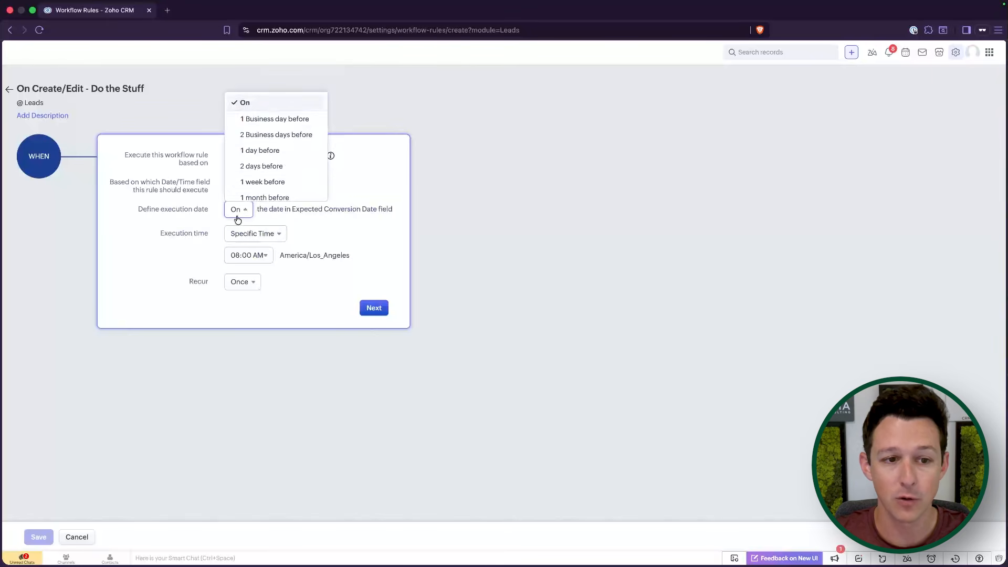
left_click(260, 181)
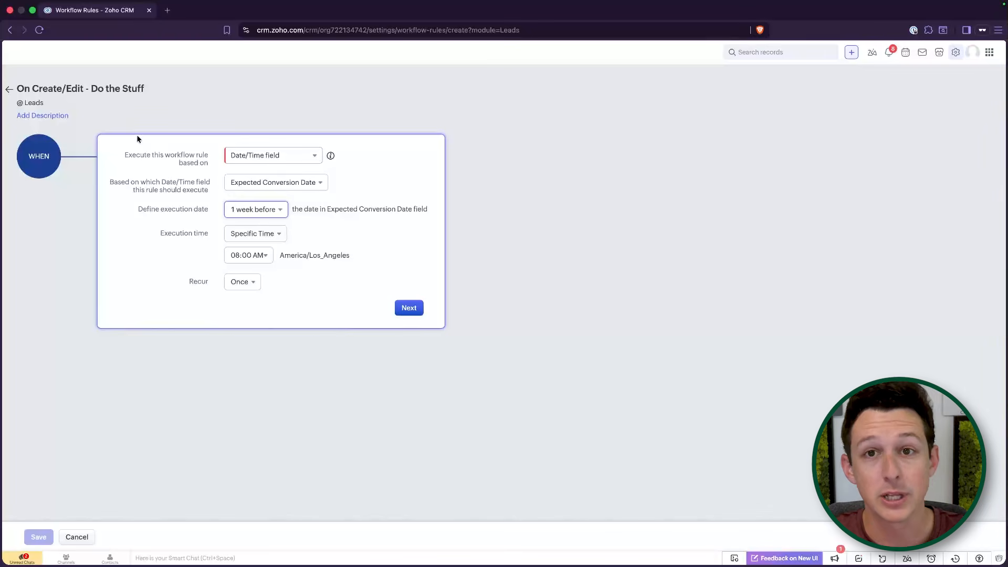
left_click(9, 90)
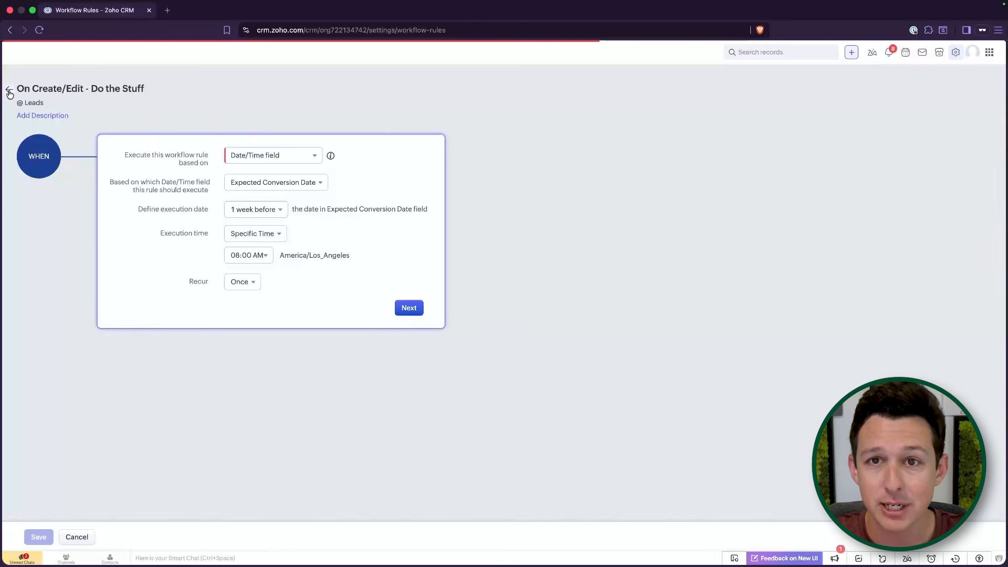
Start a new workflow rule for the Deals module named "On Trigger - Do The Stuff".
left_click(925, 186)
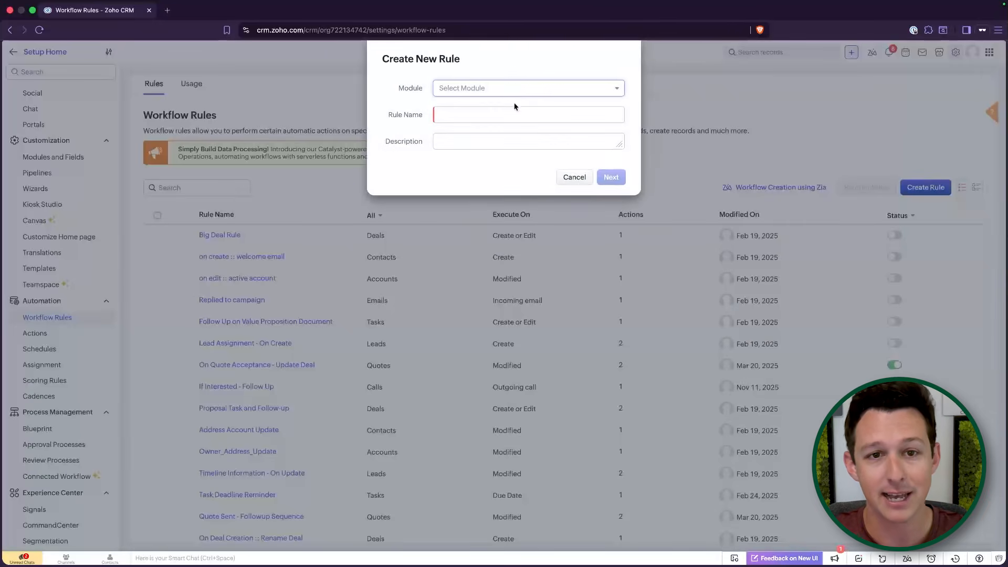
left_click(515, 89)
type("deal")
left_click(493, 126)
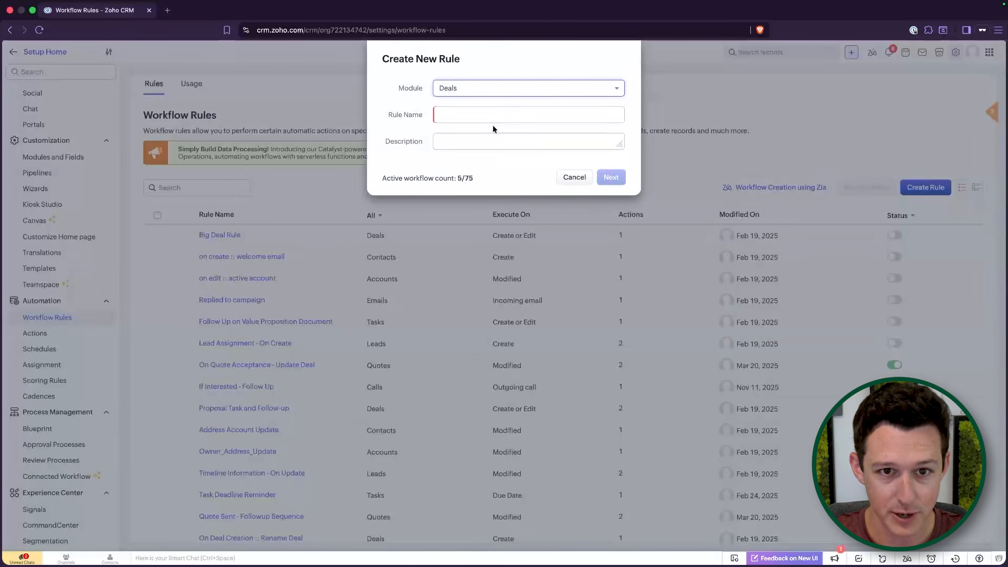
left_click(494, 114)
type("On Trigger - Do The Stuff")
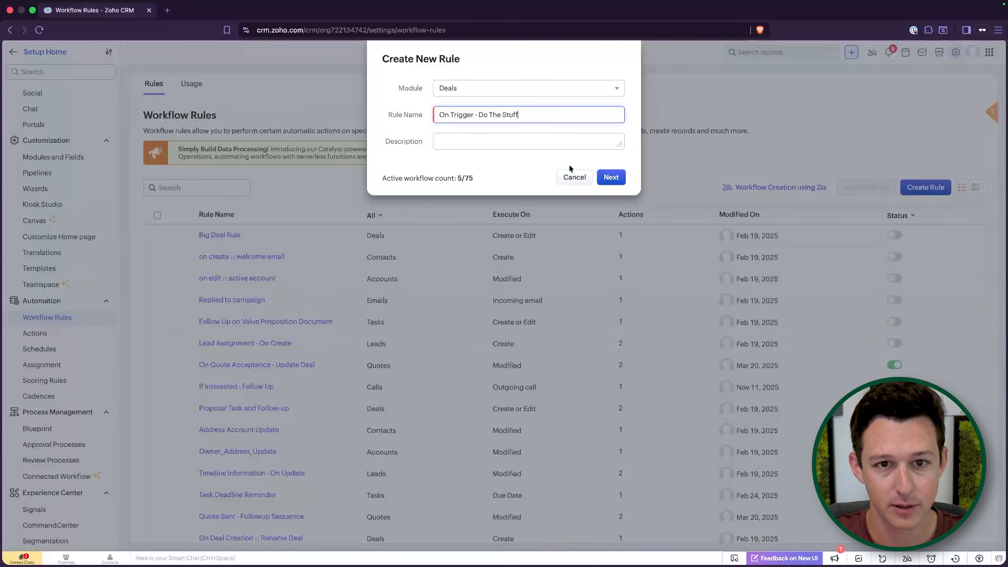
left_click(611, 177)
Base the rule's trigger on the Date/Time field Closing Date and look through the available execution dates.
left_click(248, 156)
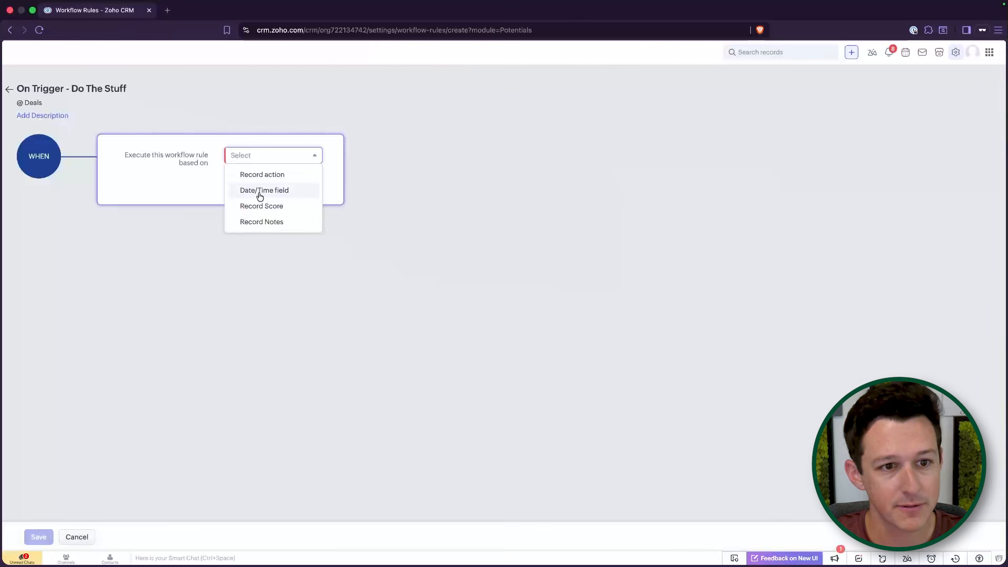
left_click(259, 193)
left_click(258, 184)
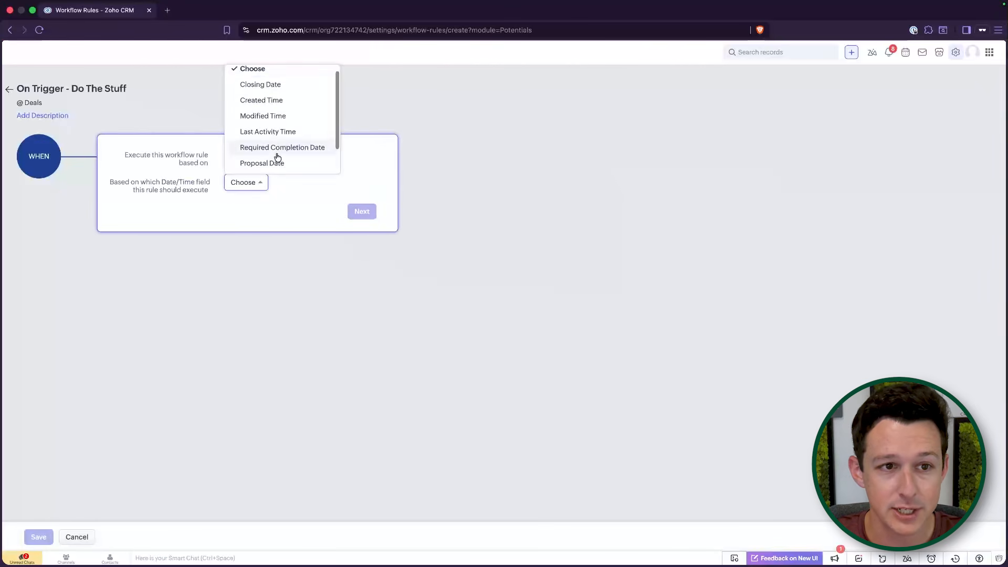
left_click(286, 82)
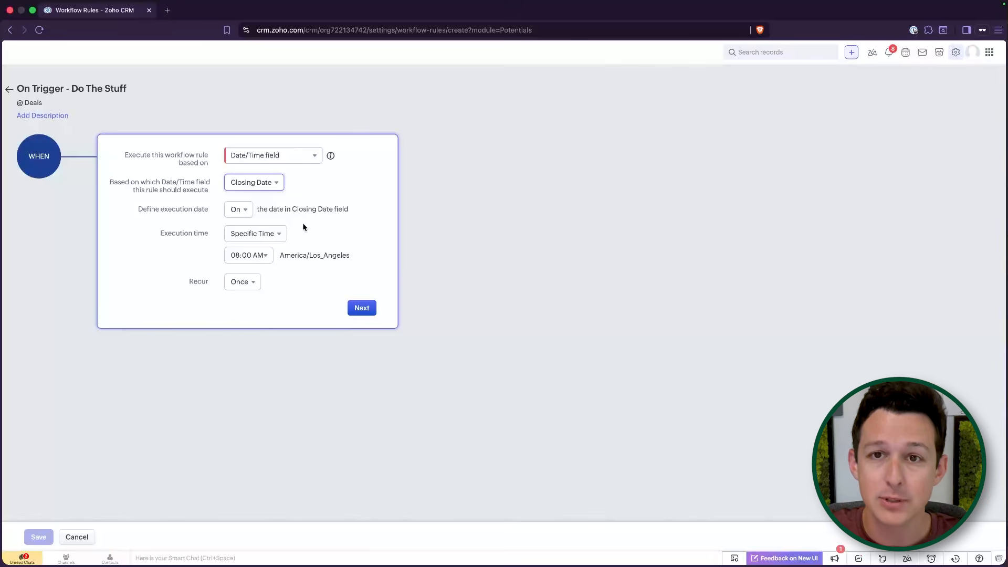
left_click(246, 216)
scroll(275, 170, "down", 2)
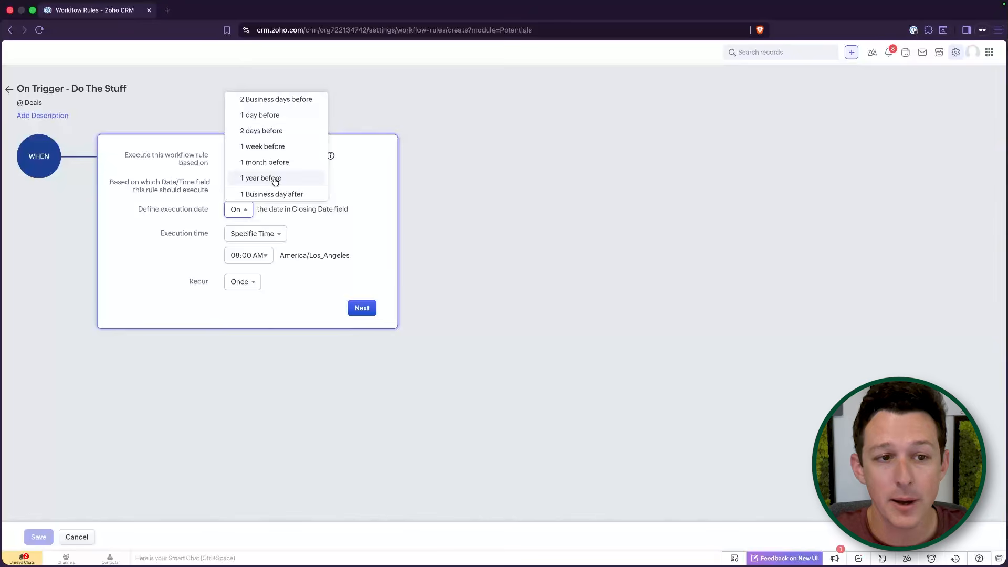
left_click(188, 176)
Switch the rule's trigger to Record Score and execute it when the score is Increased.
left_click(288, 164)
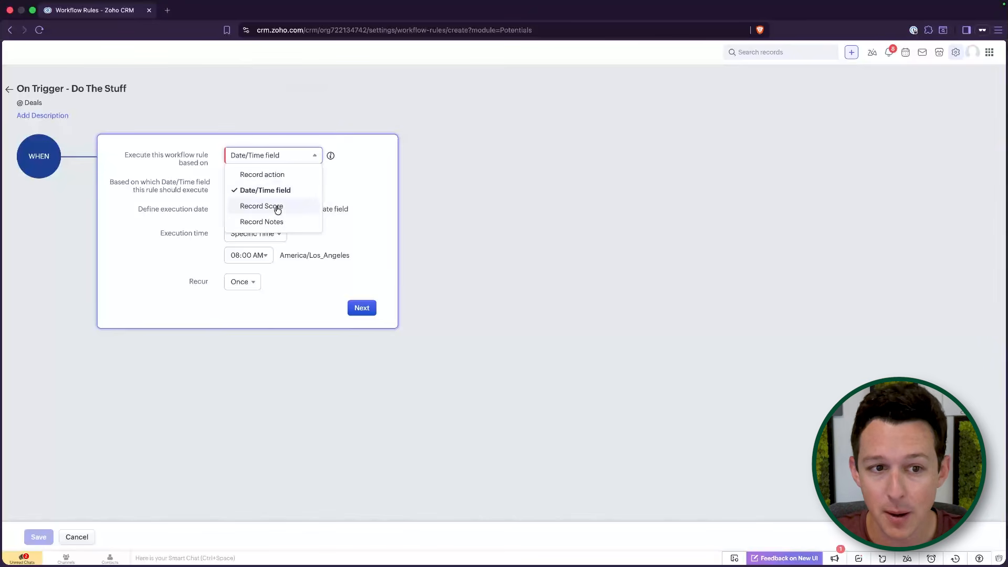
left_click(271, 211)
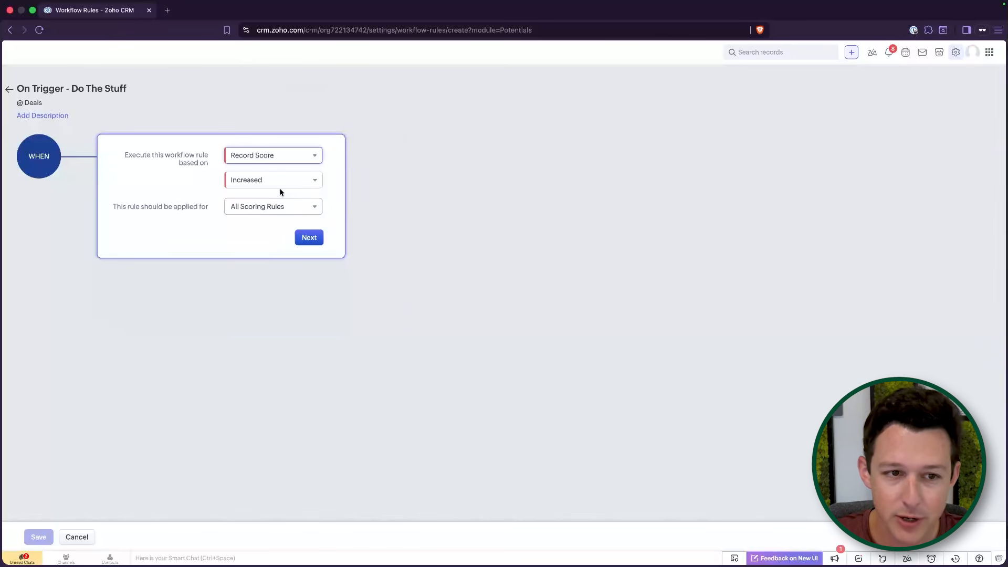
left_click(284, 157)
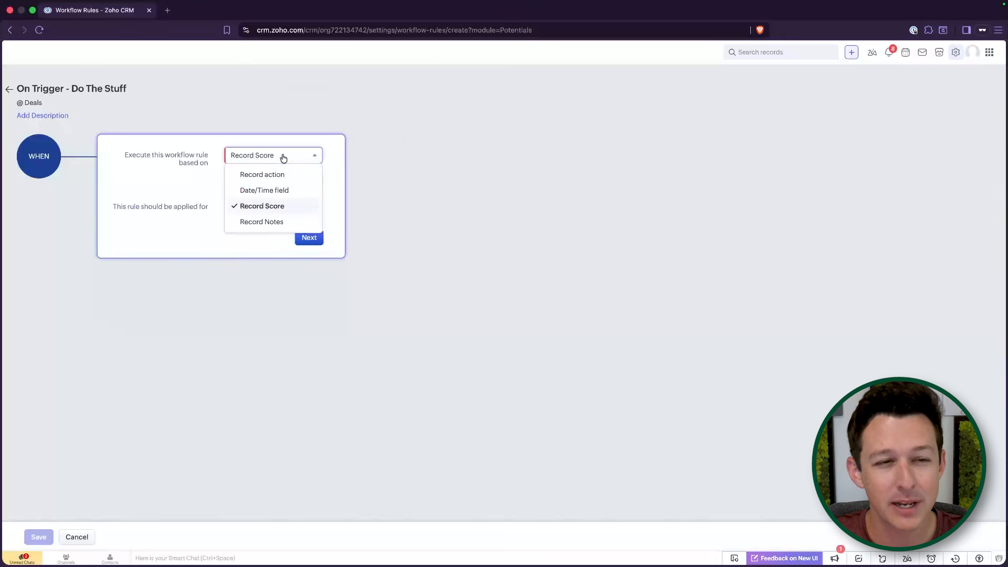
left_click(273, 212)
left_click(276, 181)
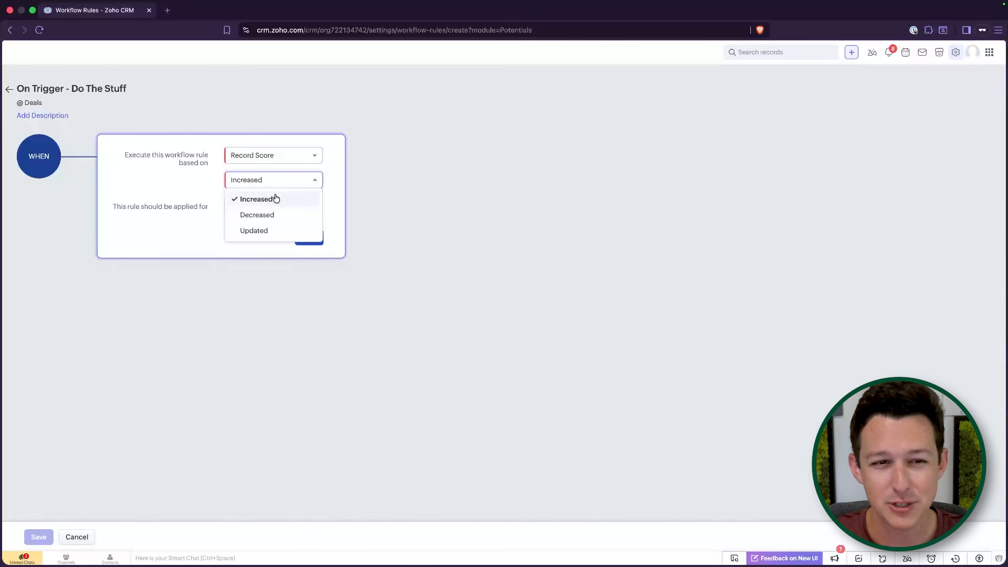
left_click(276, 199)
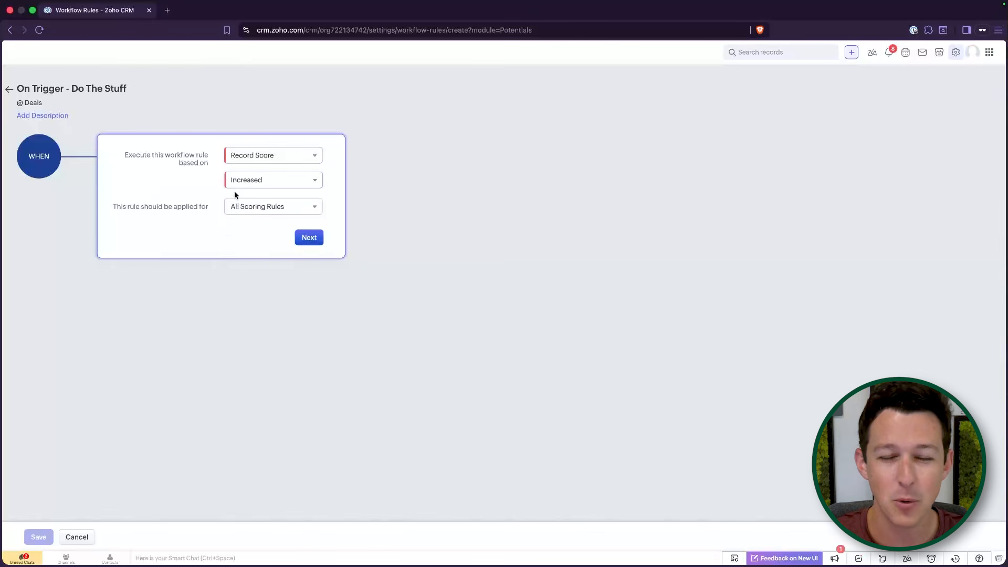
Check the Selective Scoring Rules choice, then apply the trigger to All Scoring Rules and continue to the condition.
left_click(265, 206)
left_click(268, 243)
left_click(270, 229)
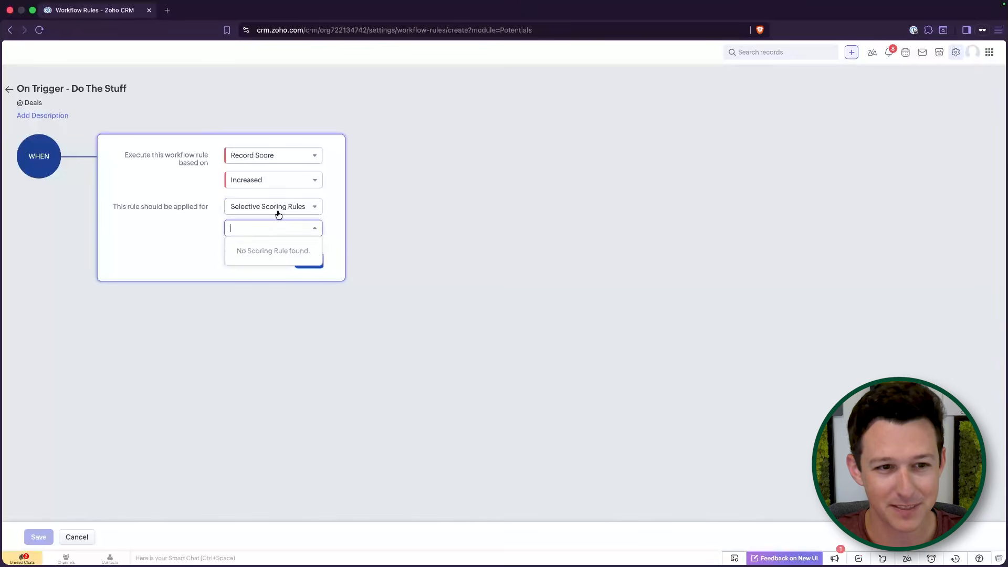
left_click(277, 210)
left_click(275, 226)
left_click(310, 237)
Set the first condition to match deals whose Score is > 50.
left_click(203, 255)
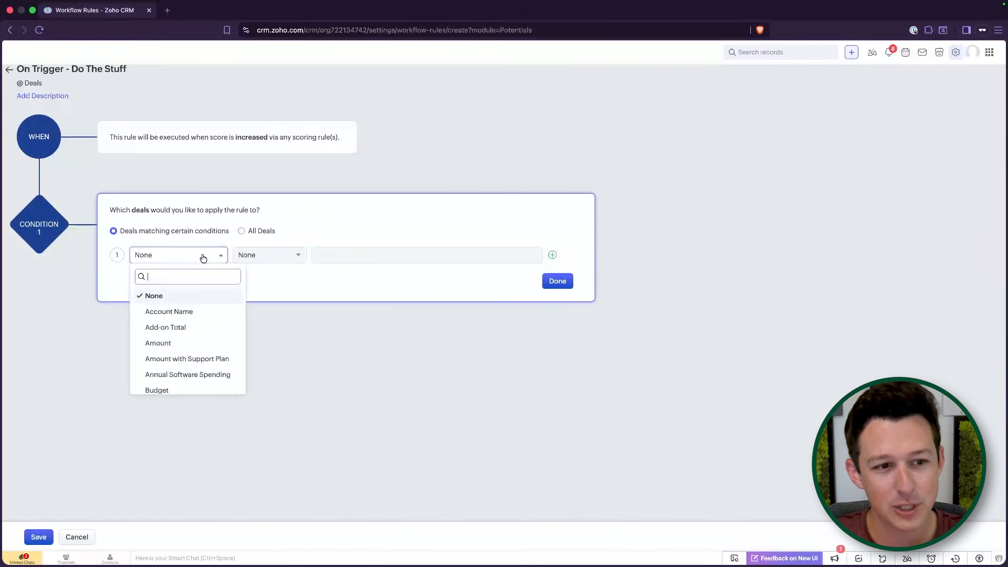
type("sco")
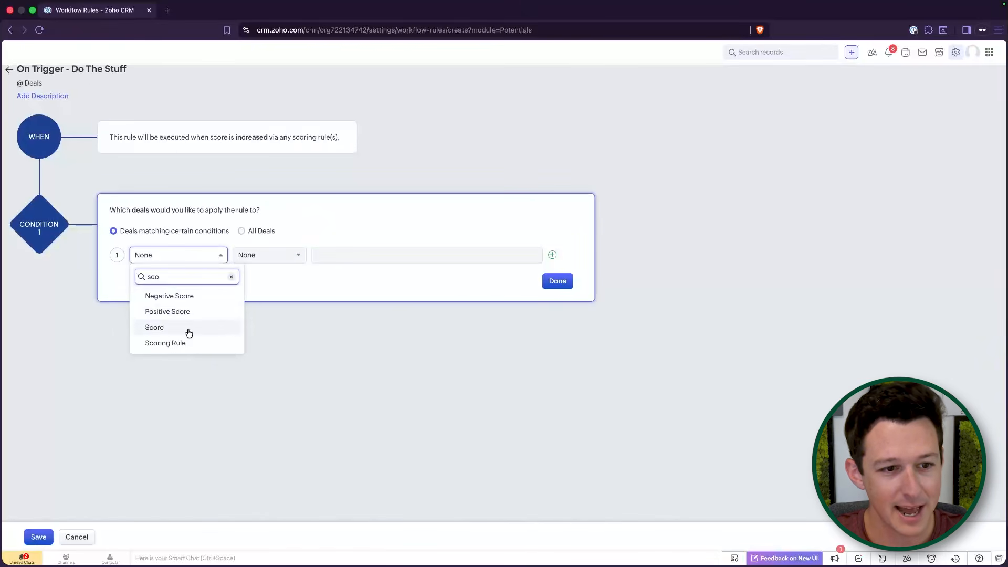
left_click(186, 328)
left_click(284, 254)
left_click(282, 359)
left_click(348, 257)
type("50")
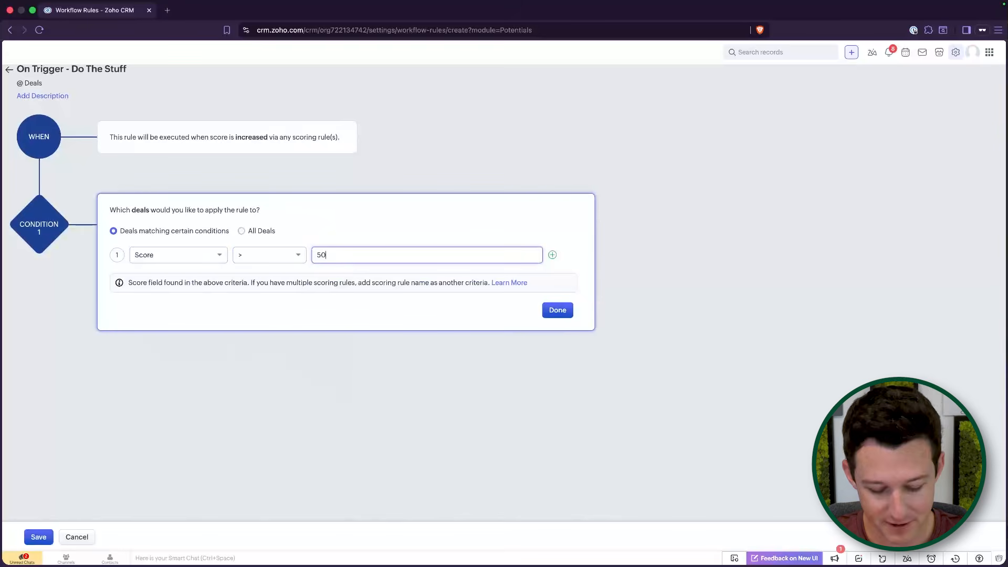
left_click(426, 232)
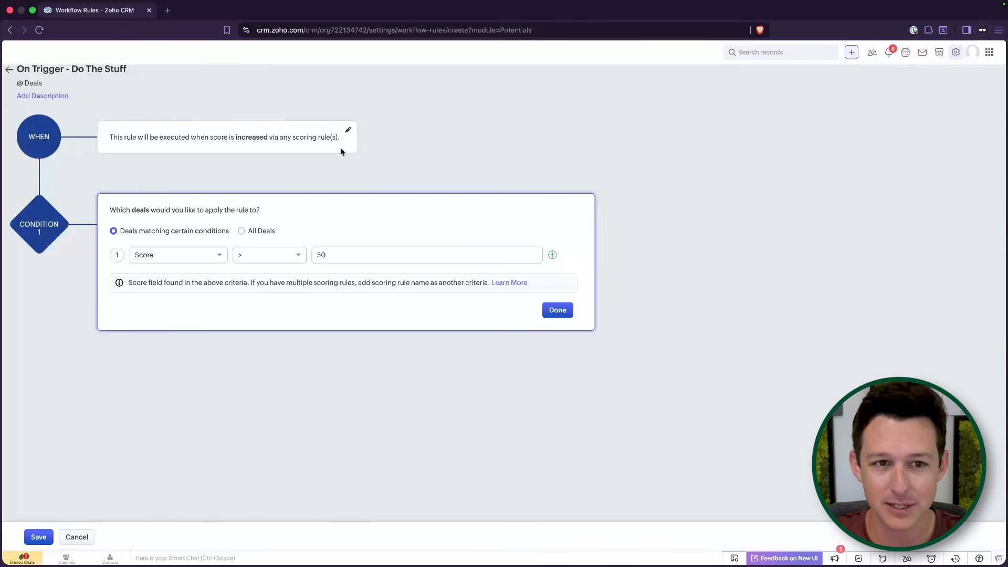
left_click_drag(235, 137, 293, 137)
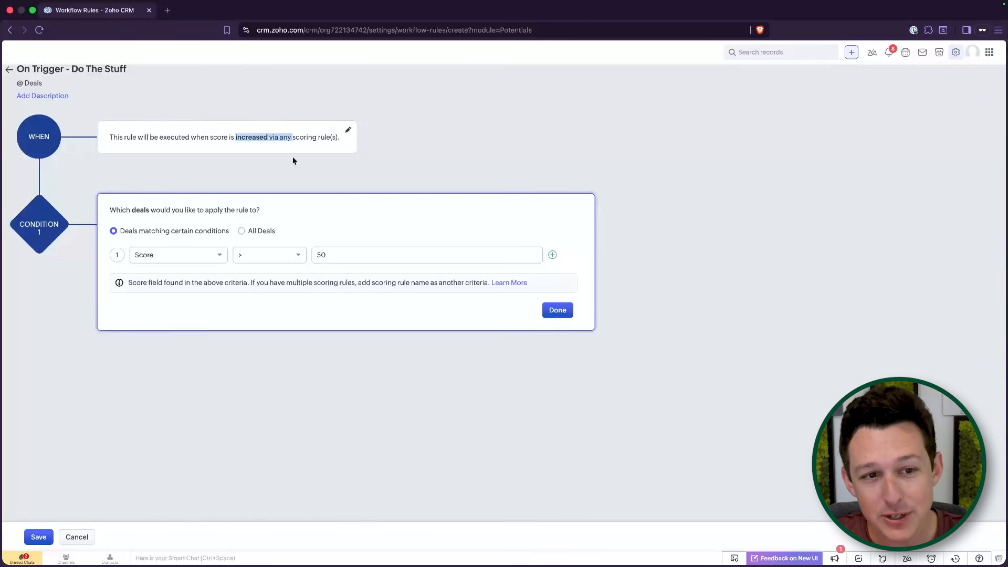
left_click(332, 249)
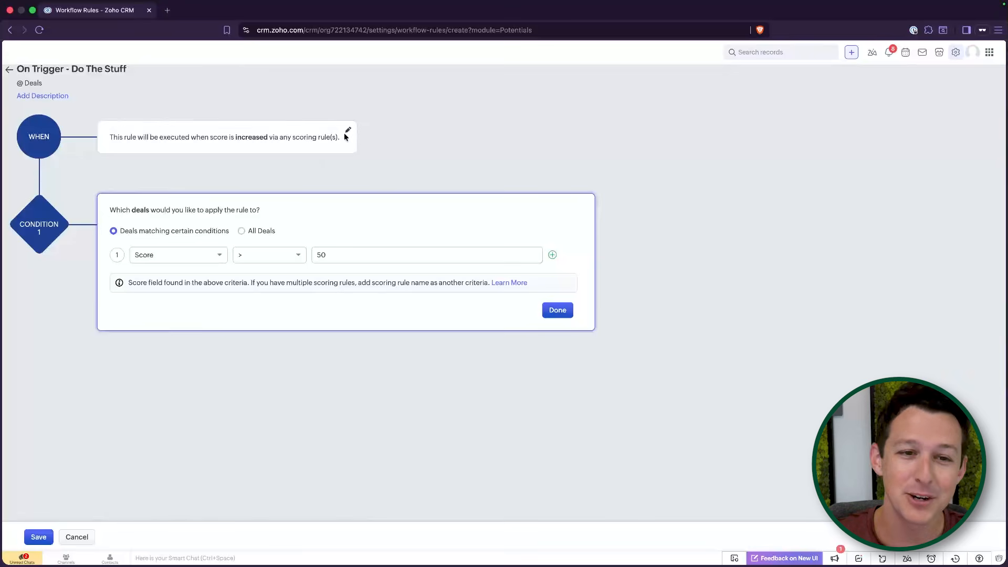
Change the rule's trigger to a record action of Create or Edit and reset the condition to All Deals.
left_click(348, 131)
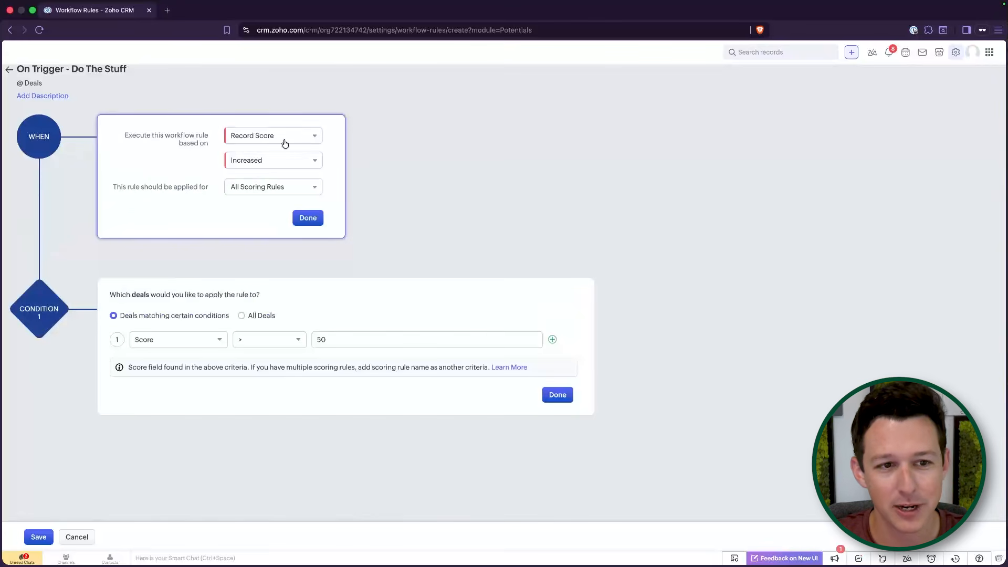
left_click(284, 136)
left_click(280, 153)
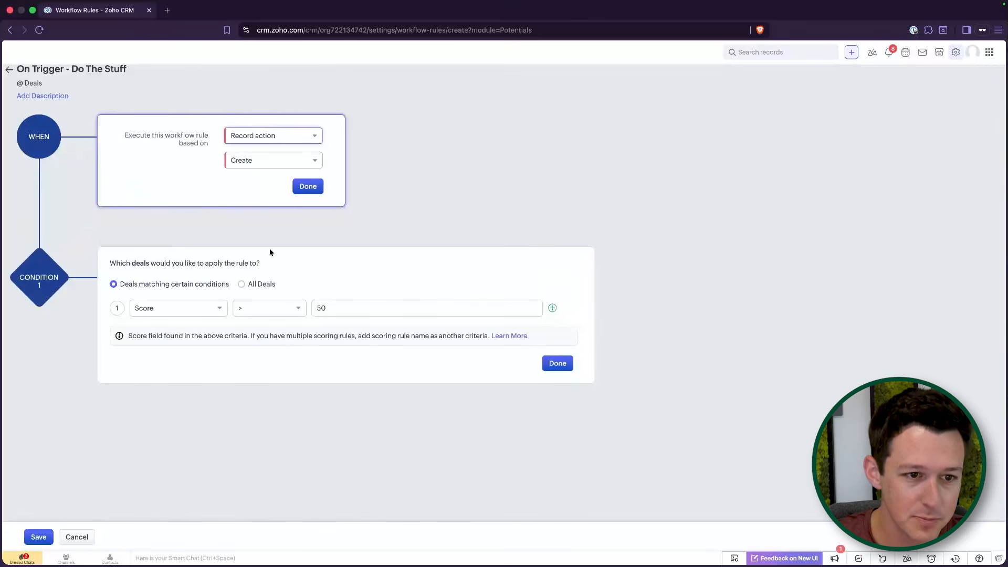
left_click(312, 165)
left_click(292, 199)
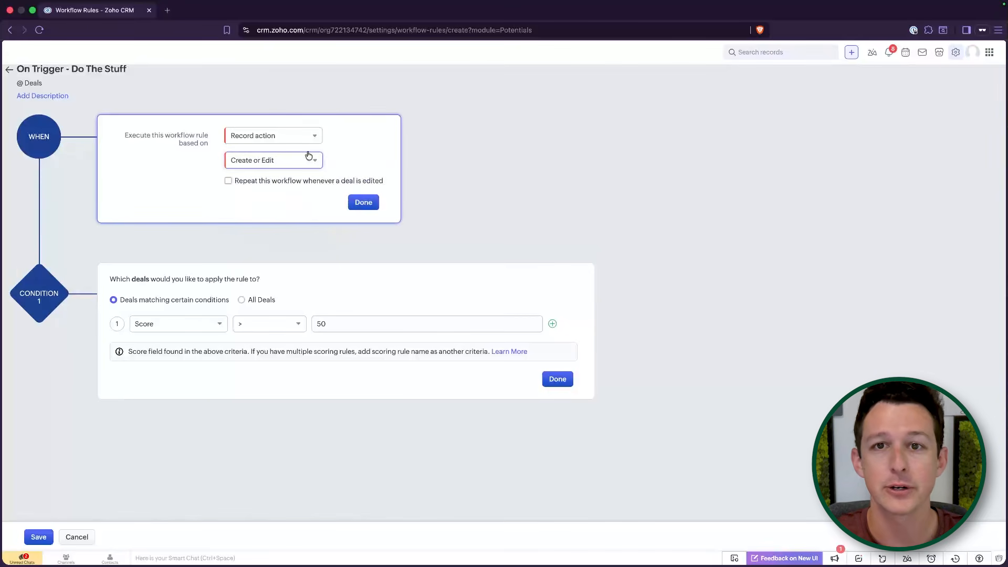
left_click(240, 301)
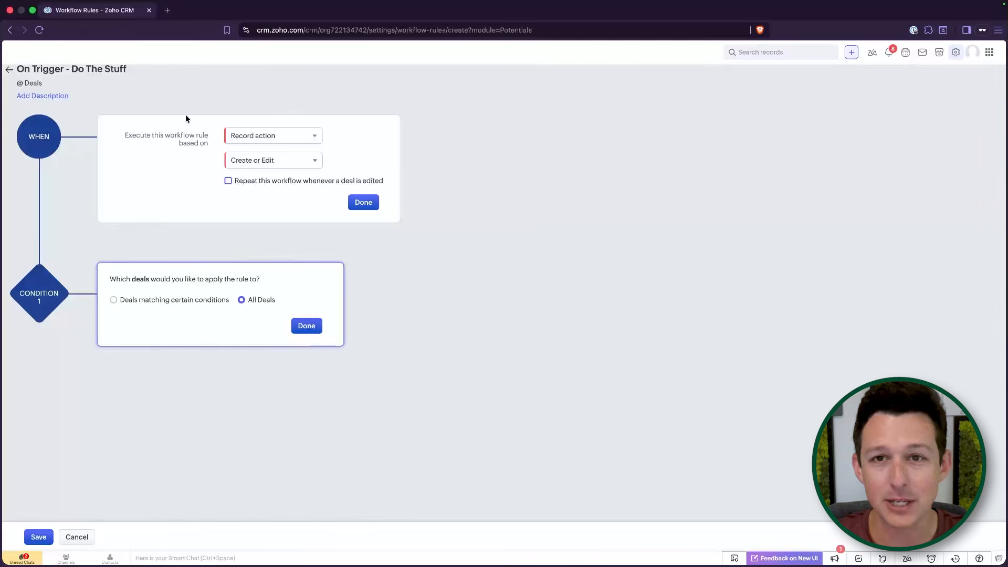
Open the CRM home page in a new browser tab and go to Deals in the Customer Support teamspace.
left_click(167, 10)
type("c")
left_click(363, 187)
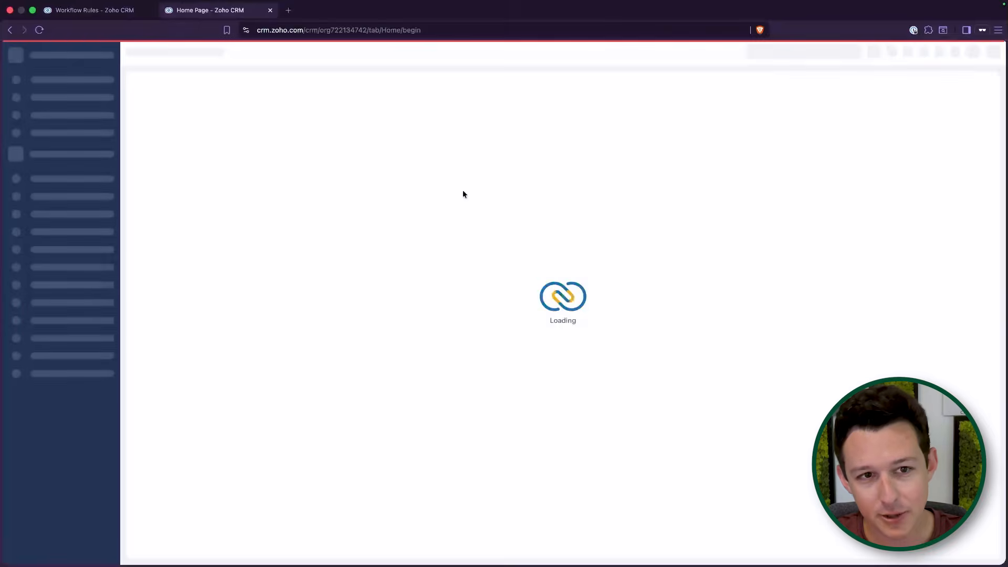
left_click(66, 153)
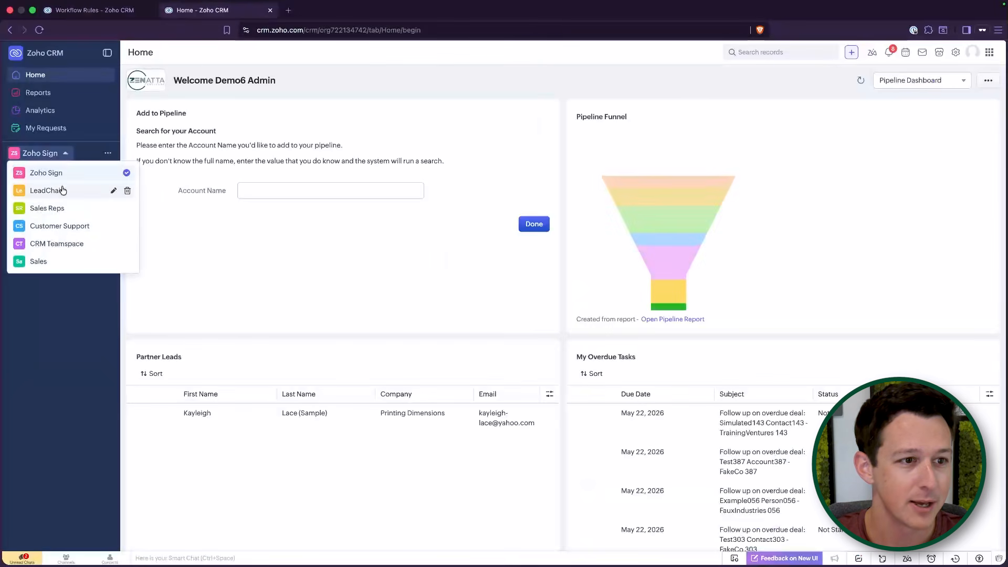
left_click(67, 227)
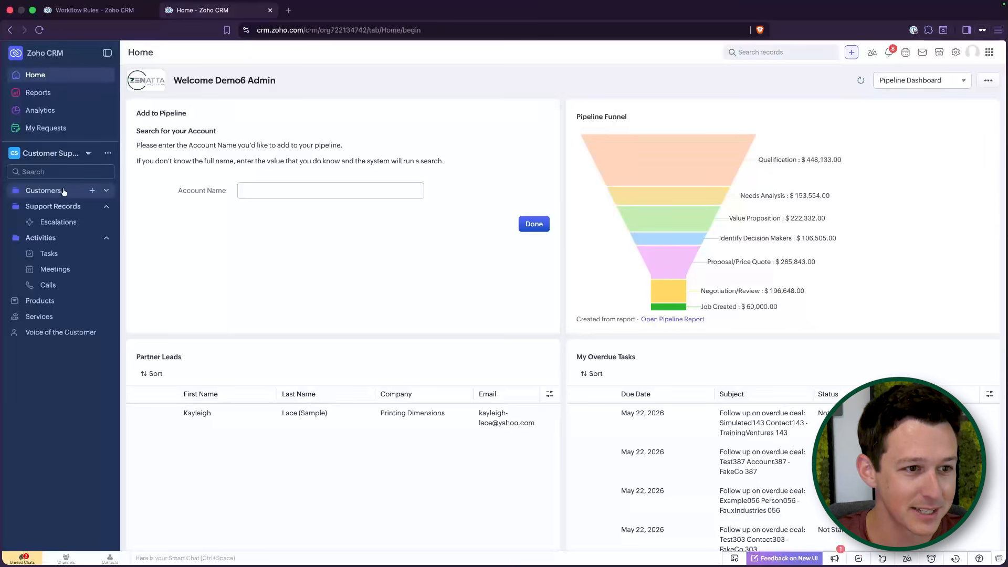
left_click(107, 192)
left_click(70, 236)
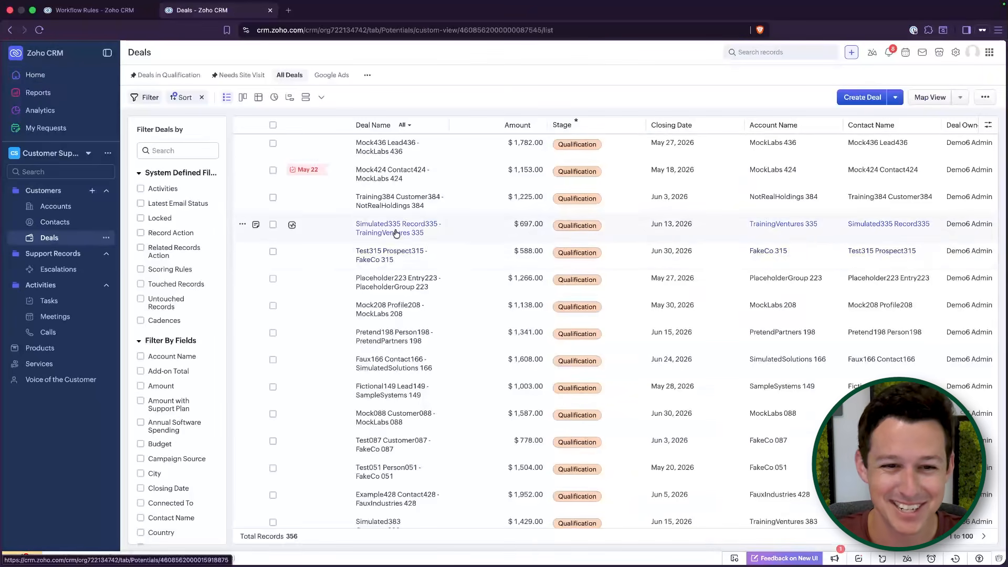
Browse the deals, switch to the Needs Site Visit view and open the FakeCo 423 deal.
scroll(396, 233, "down", 15)
scroll(395, 233, "down", 7)
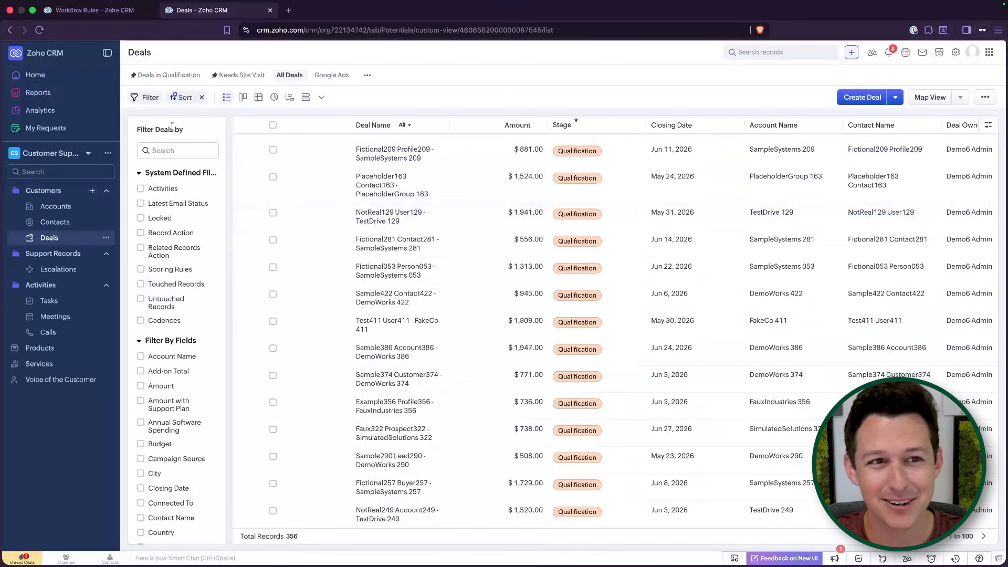
left_click(257, 75)
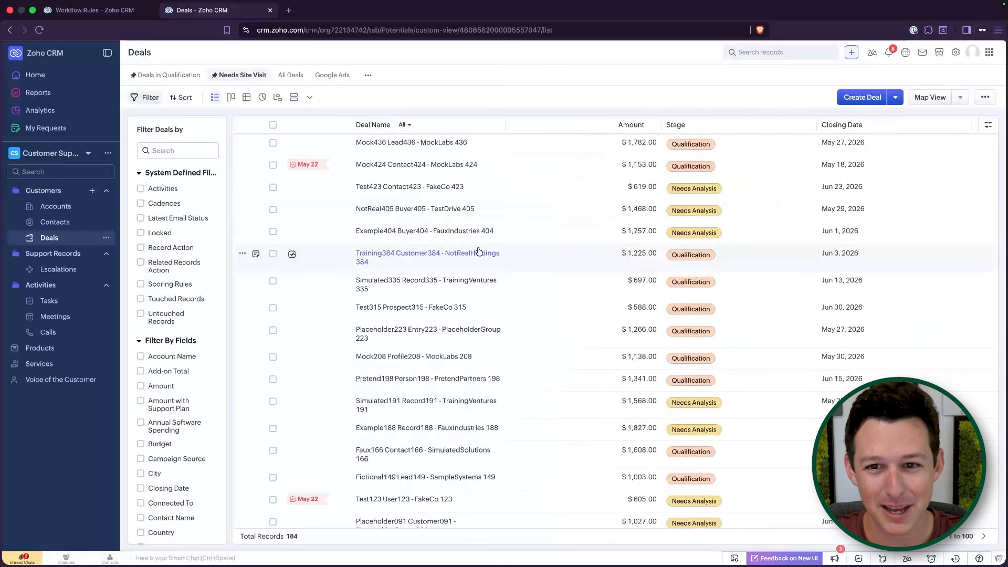
left_click(425, 190)
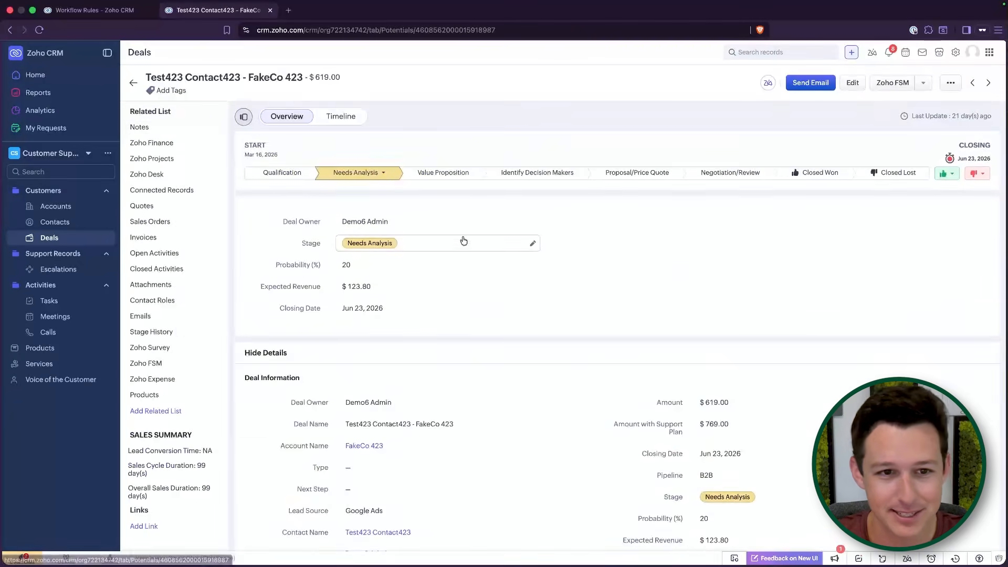
Return to the workflow rule, confirm its Create or Edit trigger, and restrict it to deals whose Stage is Needs Analysis.
left_click(104, 12)
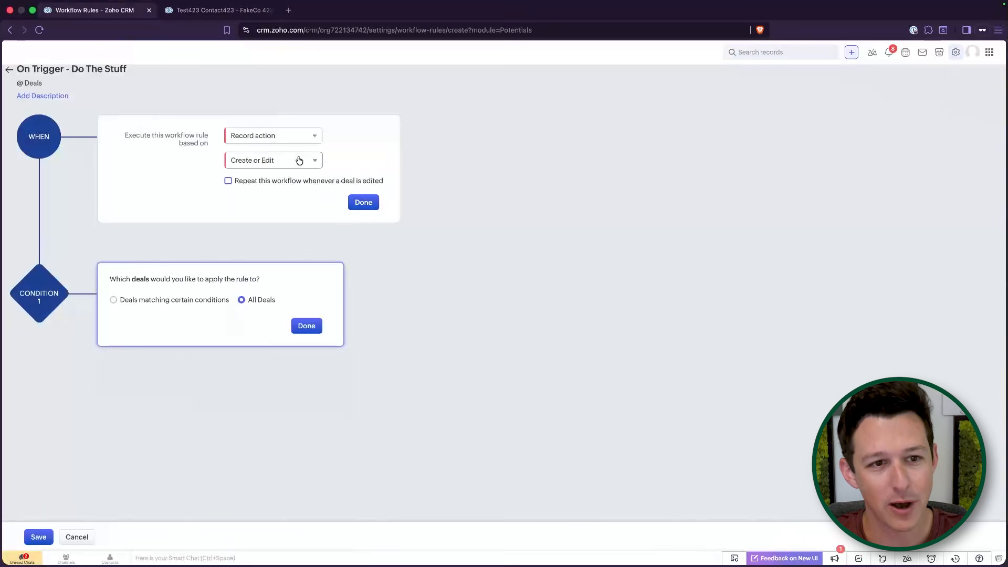
left_click(361, 203)
left_click(180, 235)
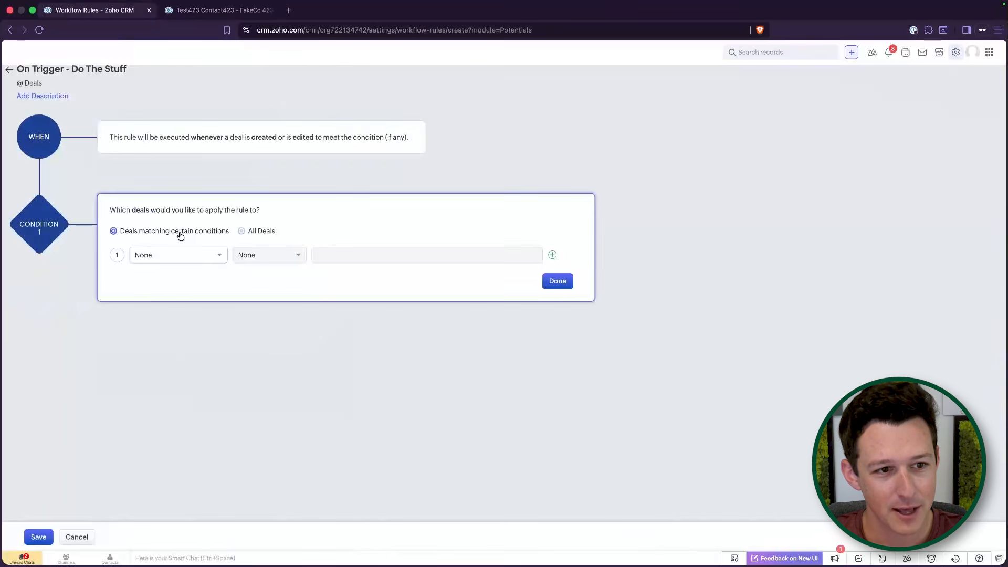
left_click(165, 258)
type("stage")
left_click(161, 297)
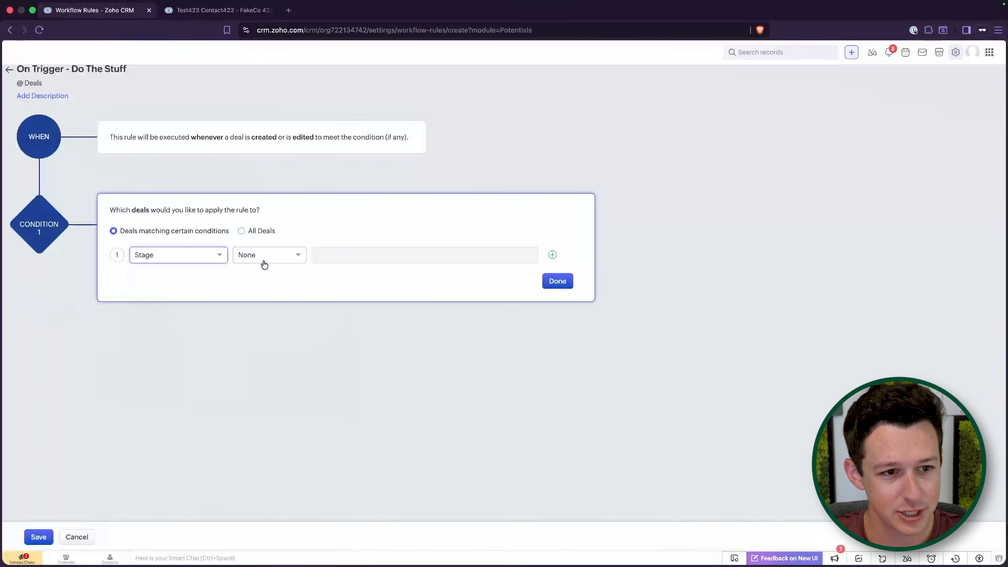
left_click(262, 259)
left_click(265, 297)
left_click(349, 255)
left_click(405, 255)
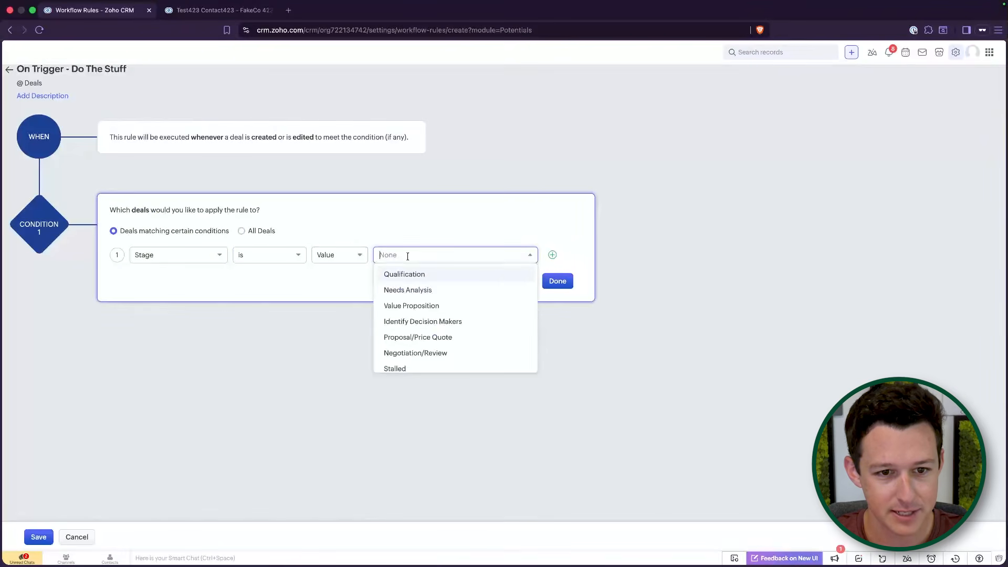
left_click(408, 290)
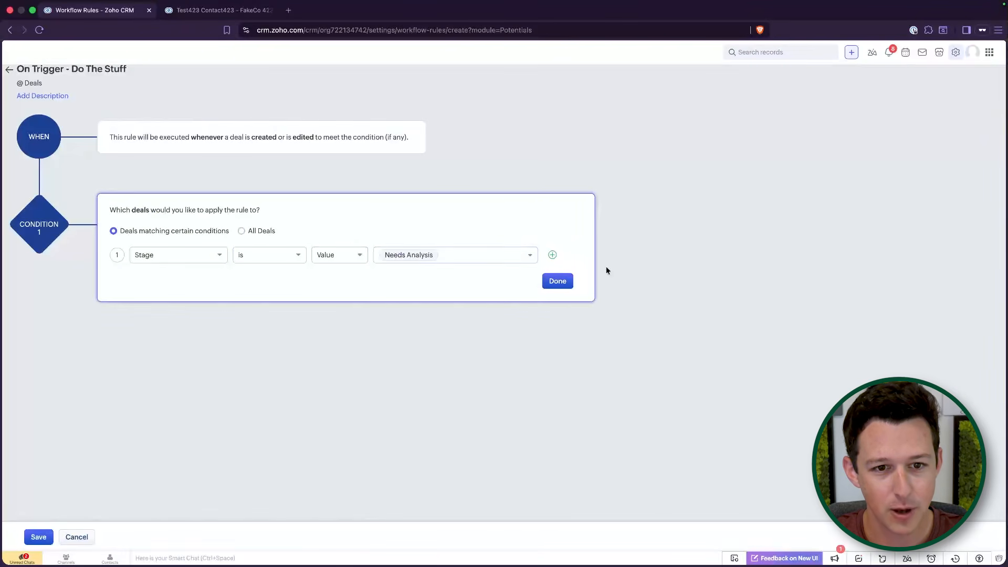
left_click(557, 282)
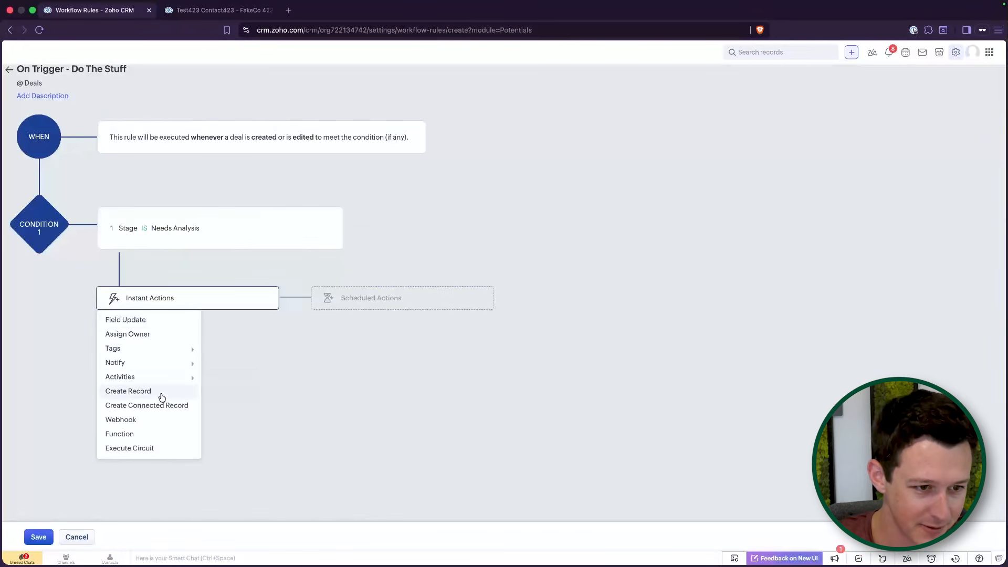
Add an instant task action to the condition by associating the existing "Follow up with ${Accounts.Account ..." task.
mouse_move(165, 378)
left_click(210, 380)
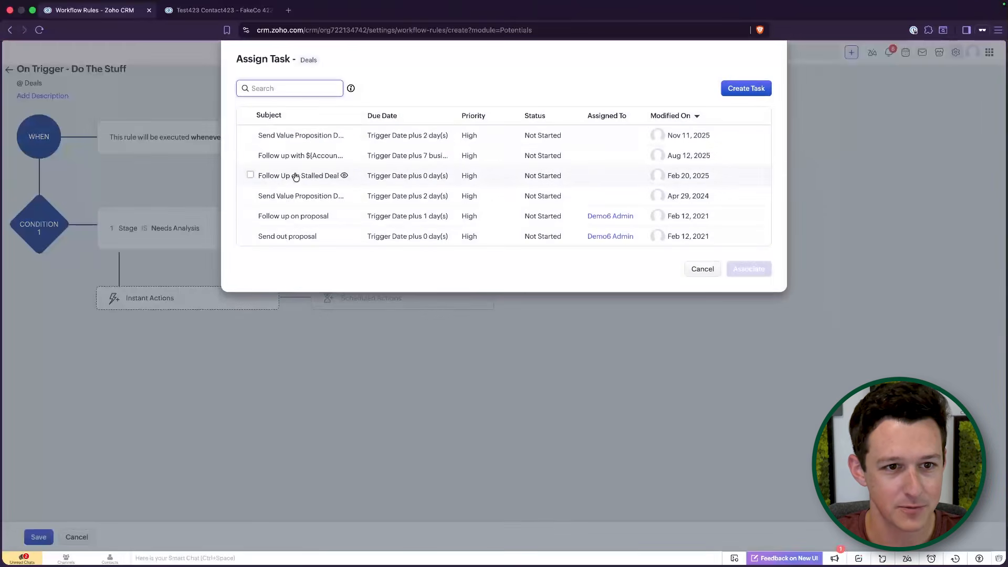
left_click(251, 155)
left_click(749, 268)
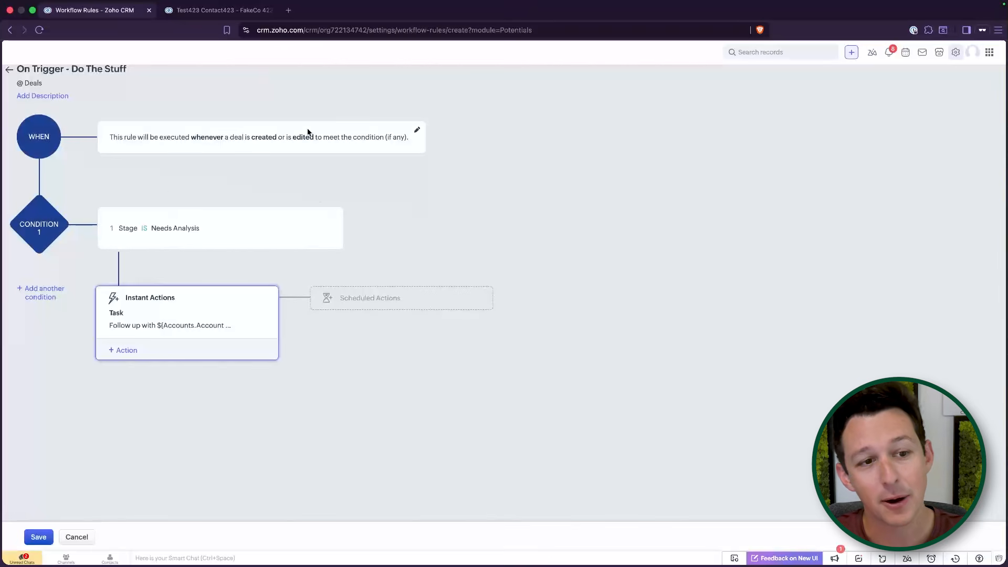
Review the rule's trigger settings, then examine the detail fields of the FakeCo 423 deal in the other browser tab.
left_click(418, 130)
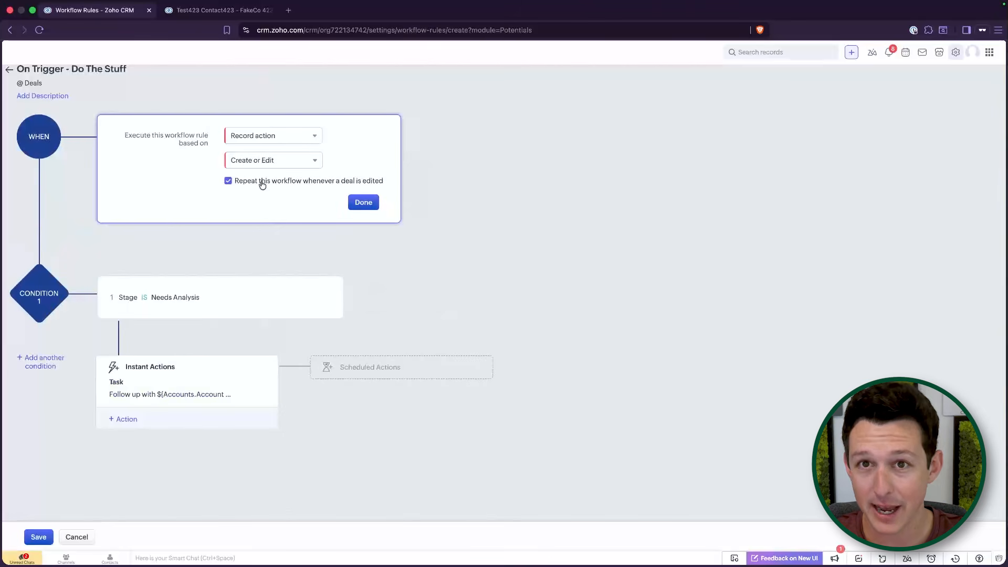
left_click(364, 202)
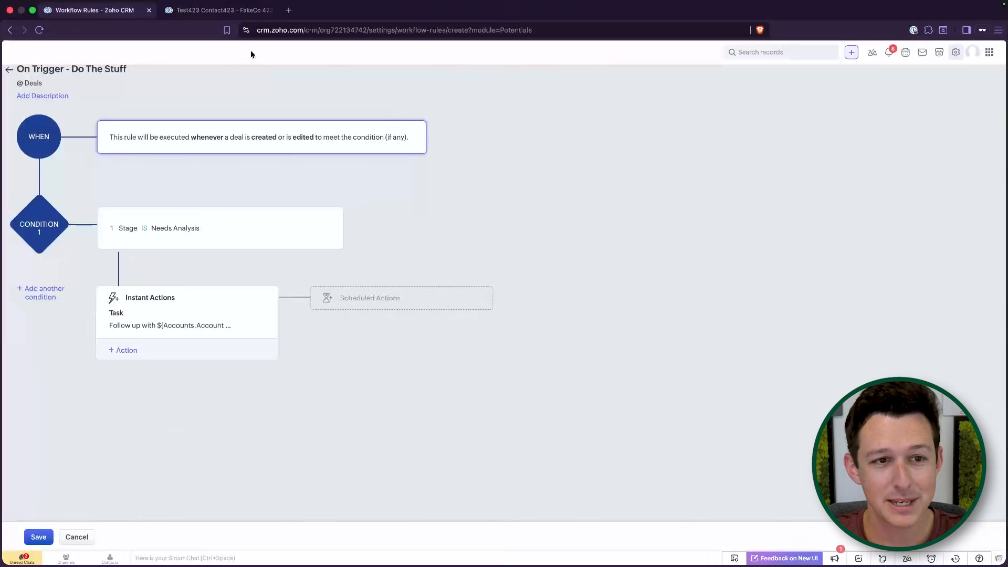
left_click(234, 11)
scroll(486, 300, "down", 1)
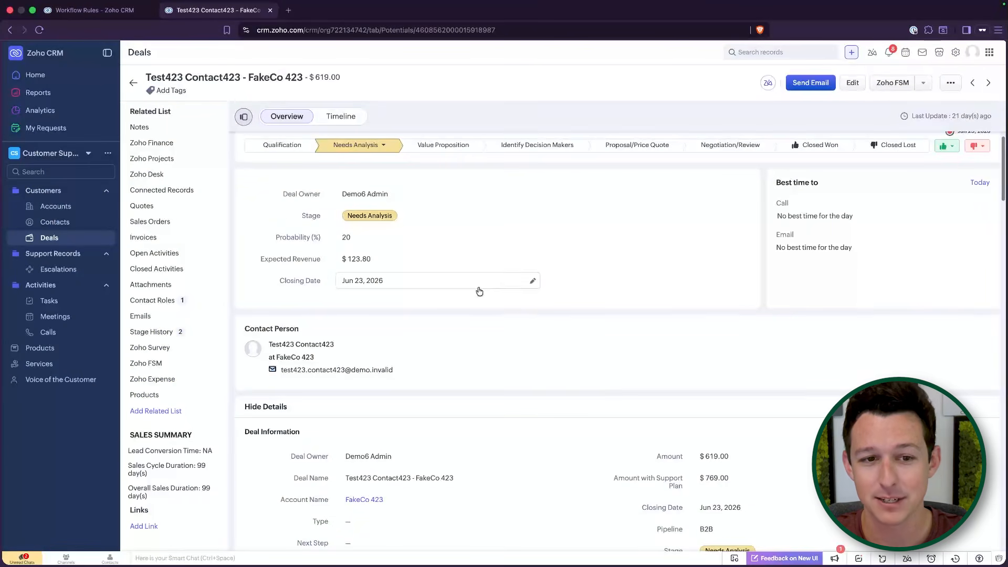
scroll(522, 436, "down", 5)
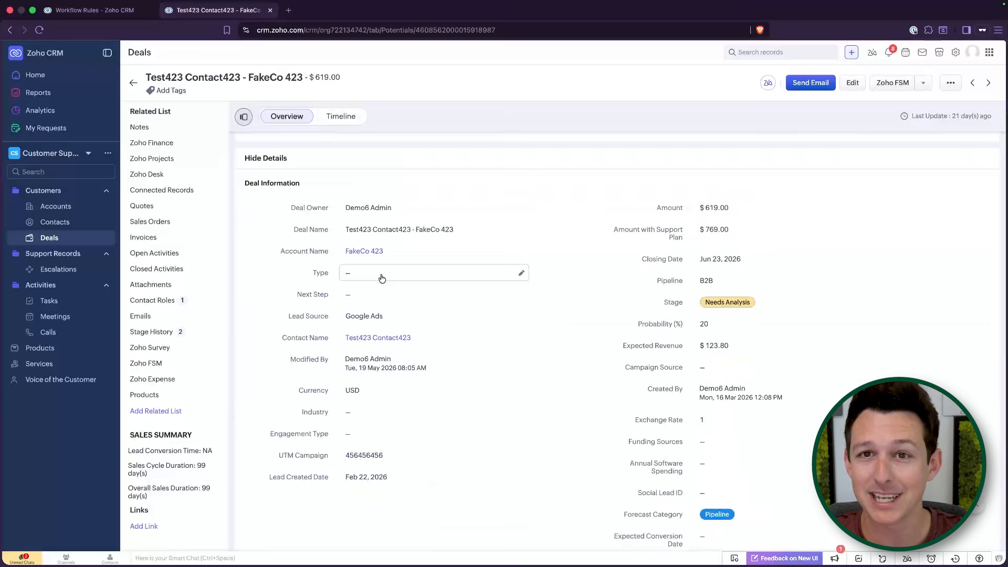
Return to the workflow rule and set its trigger to Edit when specific field(s) get modified, repeating whenever a deal is edited.
left_click(126, 11)
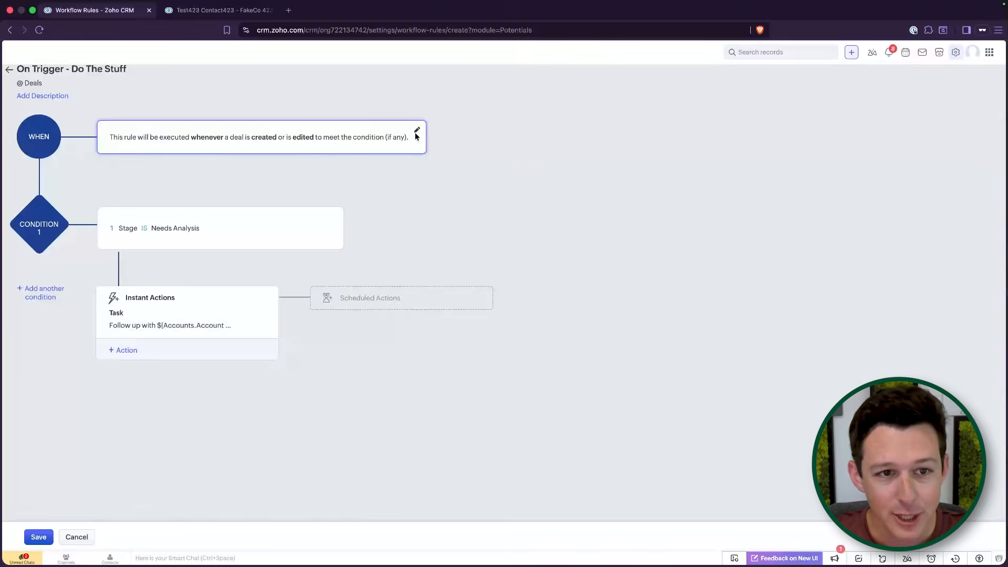
left_click(415, 134)
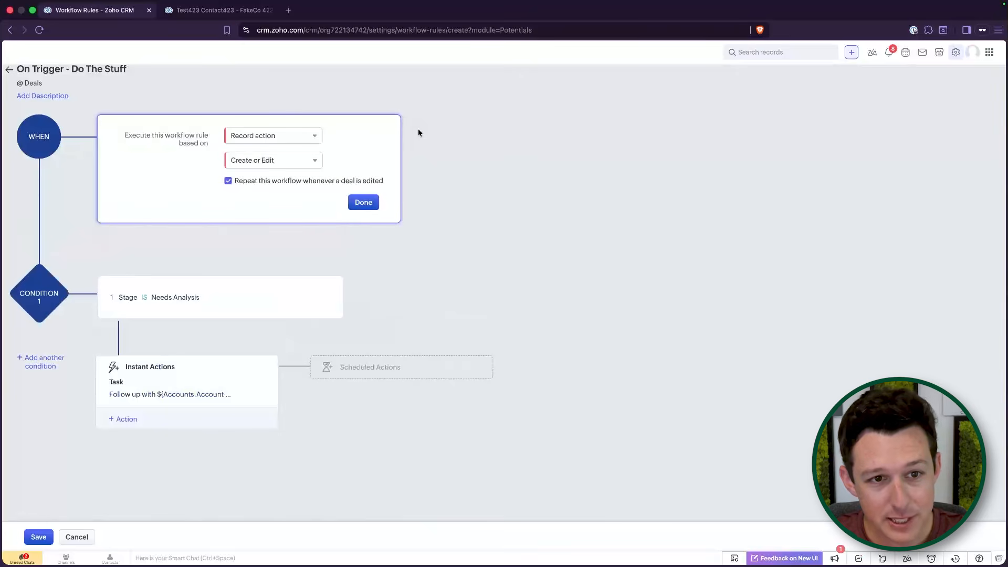
left_click(227, 180)
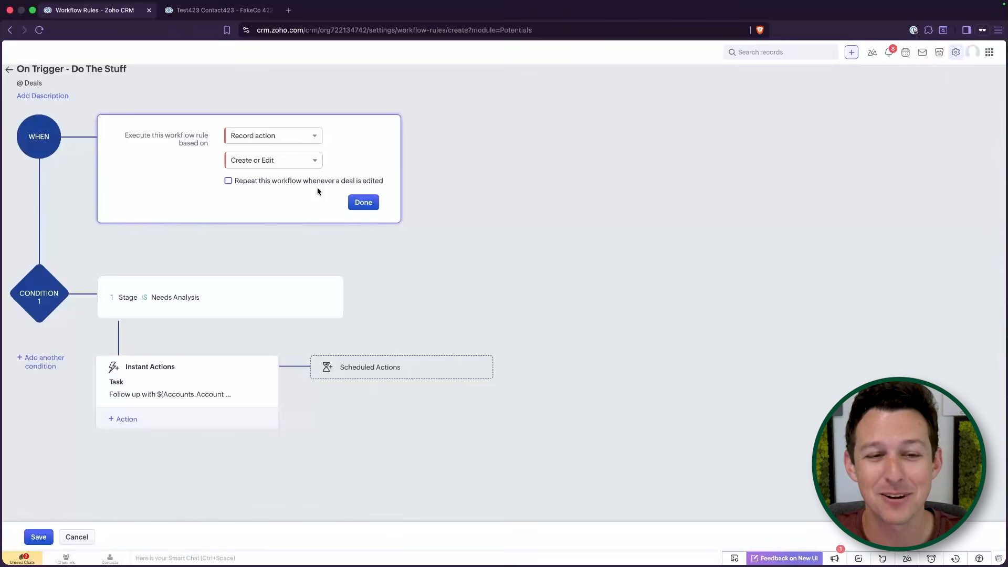
left_click(299, 160)
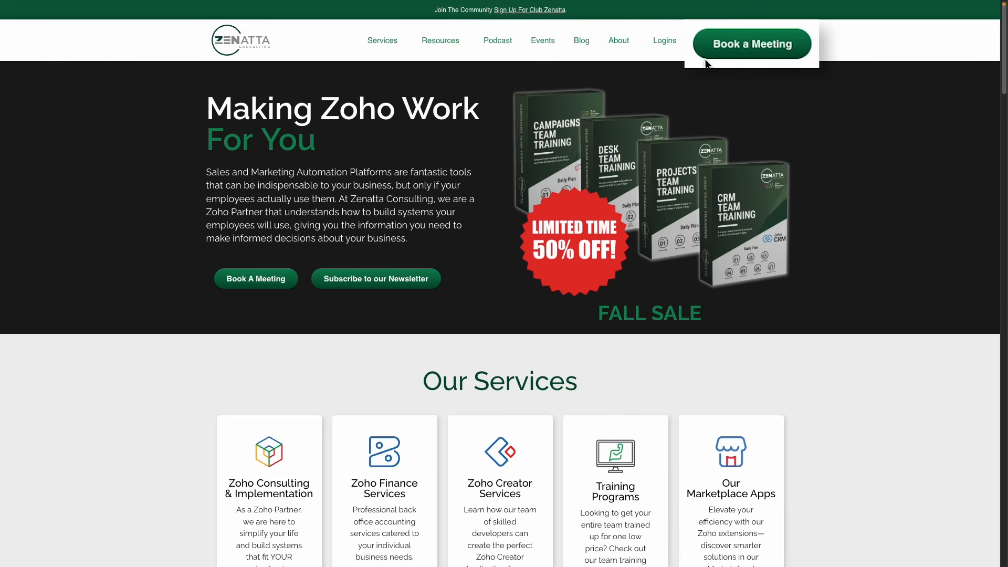
left_click(706, 62)
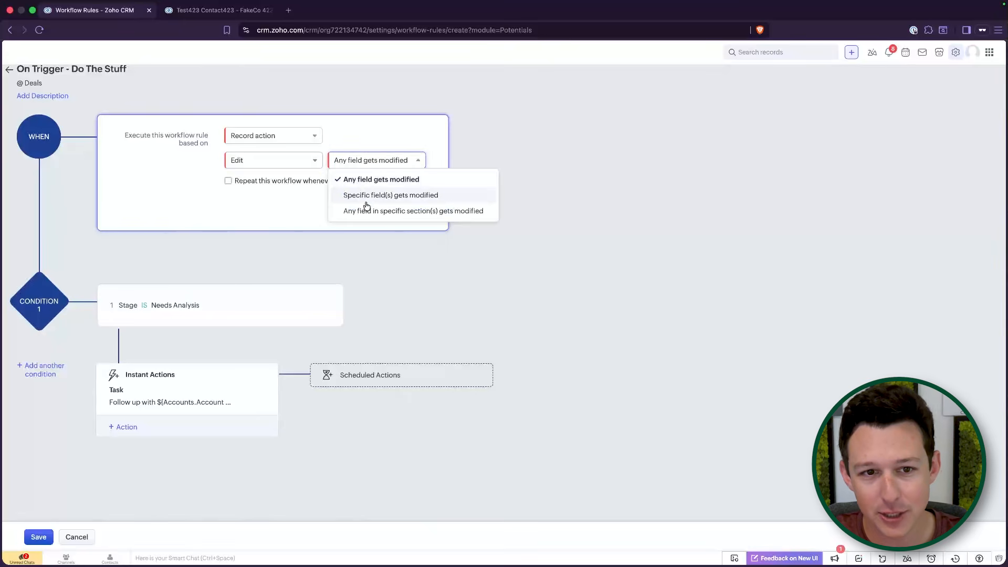
left_click(373, 195)
left_click(282, 181)
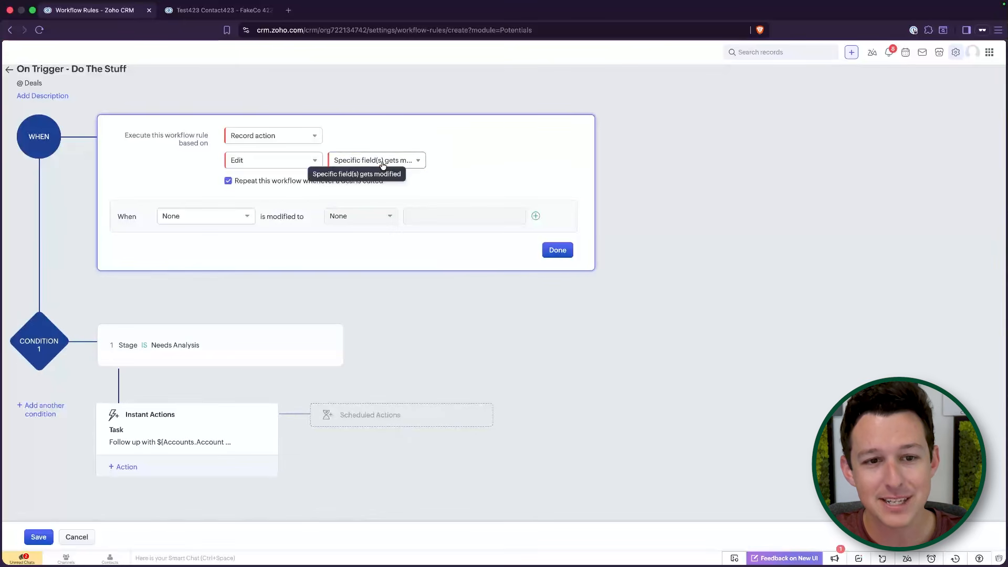
left_click(241, 216)
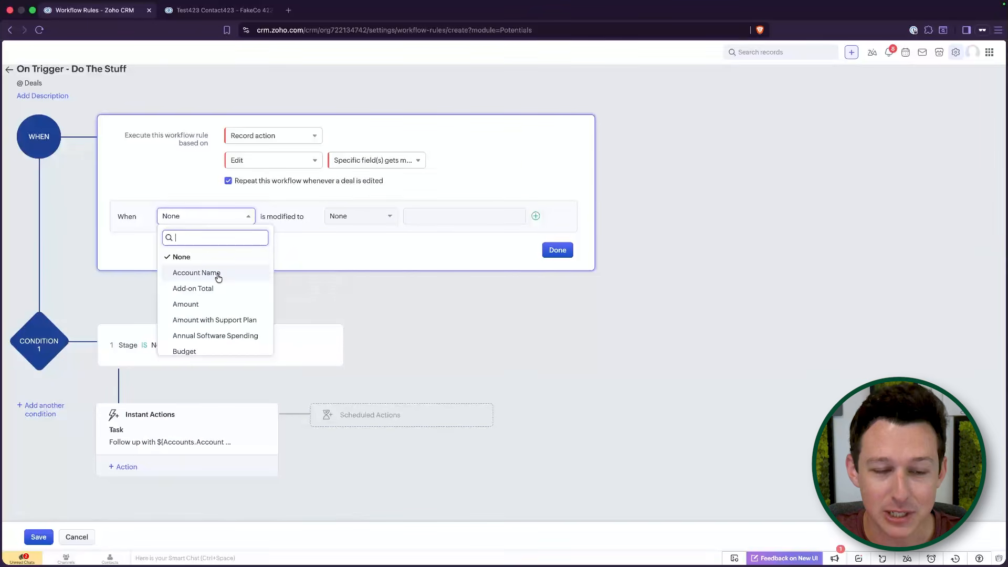
left_click(395, 235)
left_click(241, 217)
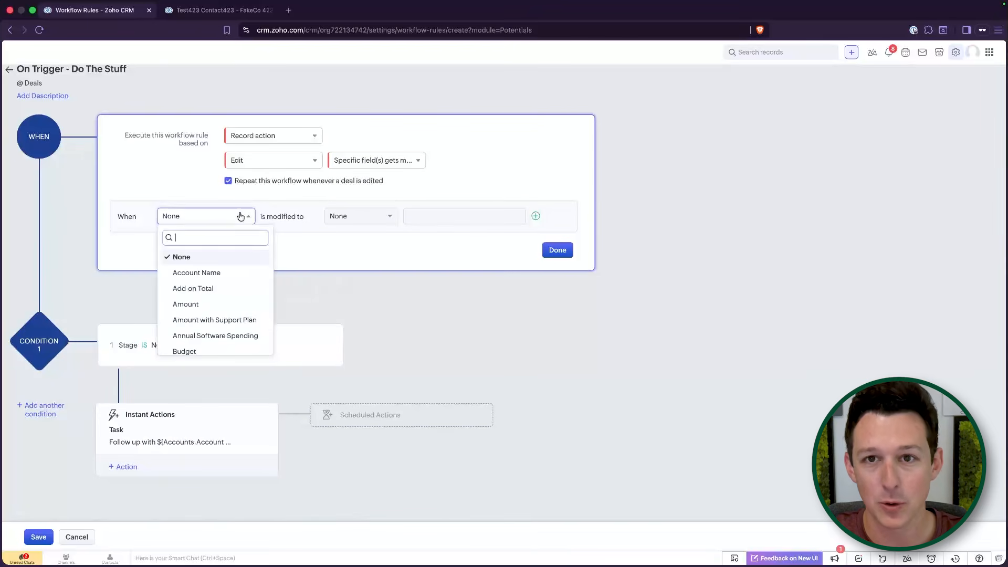
Examine the FakeCo 423 deal's information fields for one whose modification could trigger the rule.
left_click(248, 10)
scroll(461, 289, "down", 5)
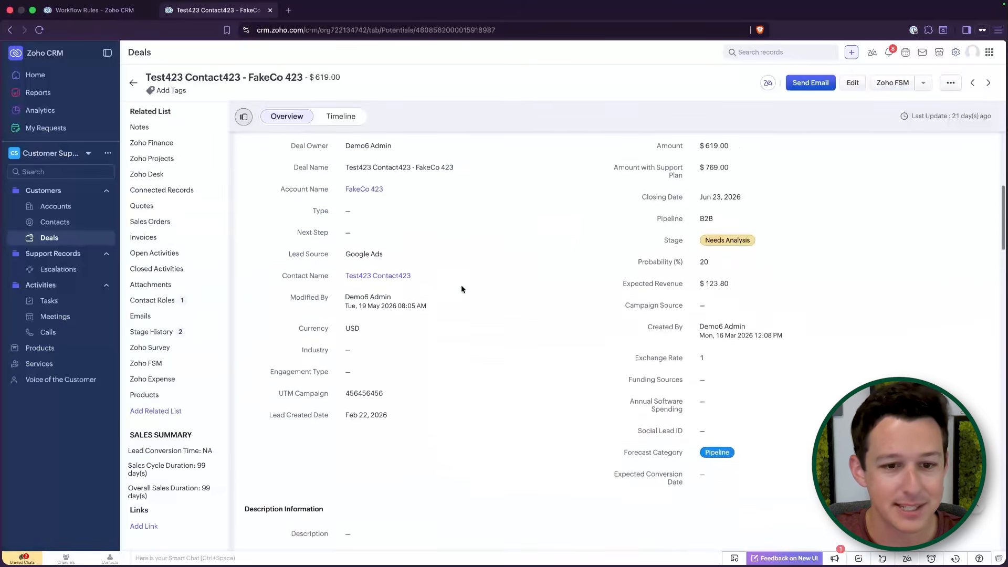
scroll(462, 289, "down", 5)
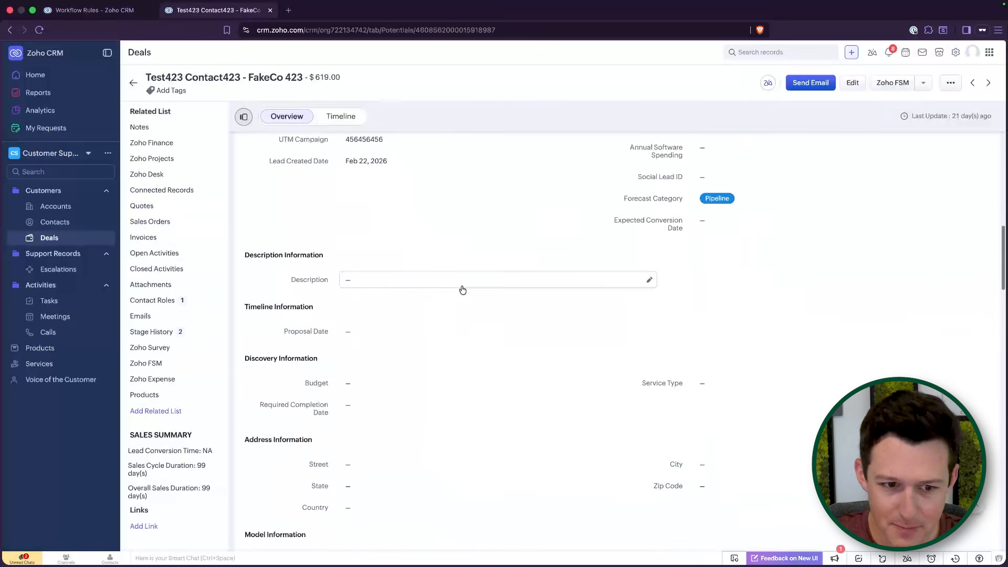
scroll(462, 289, "up", 6)
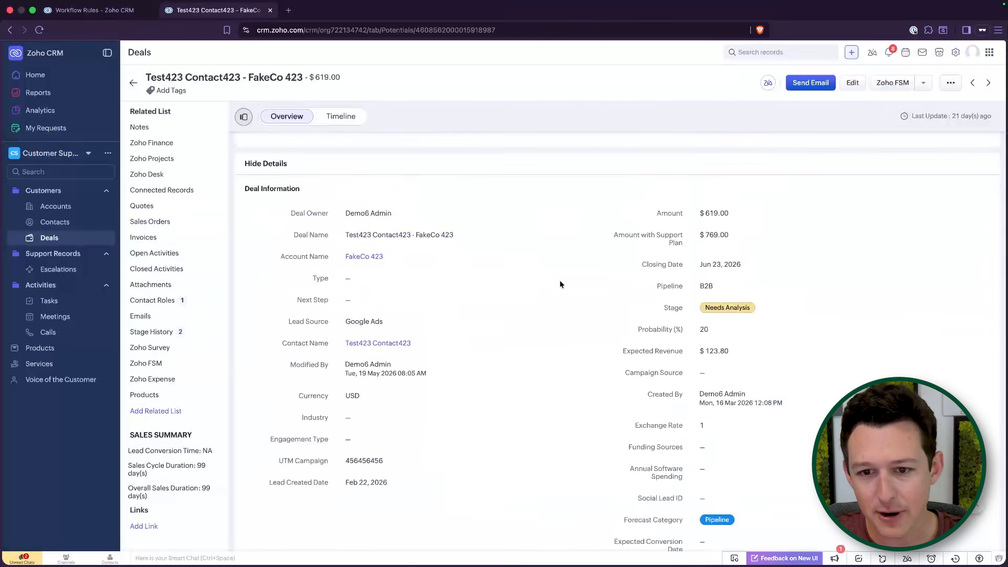
scroll(560, 284, "down", 1)
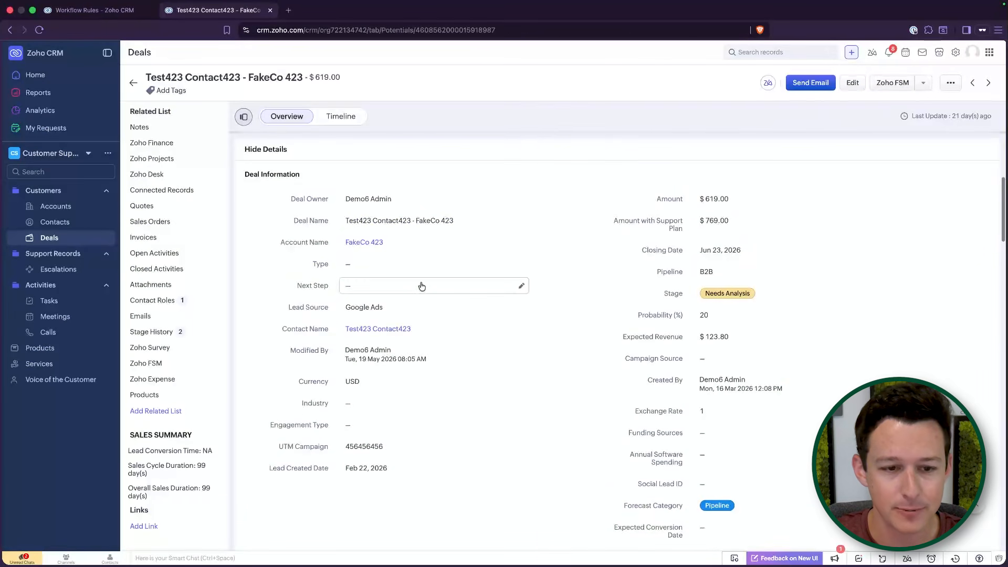
scroll(422, 286, "down", 2)
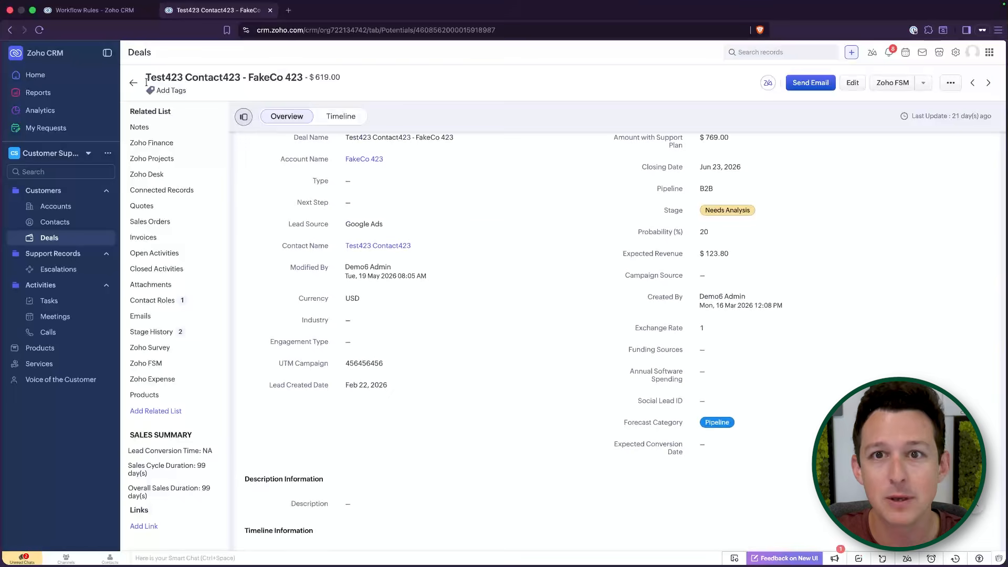
Return to the workflow rule and make it trigger when Lead Source is modified to any value.
left_click(95, 10)
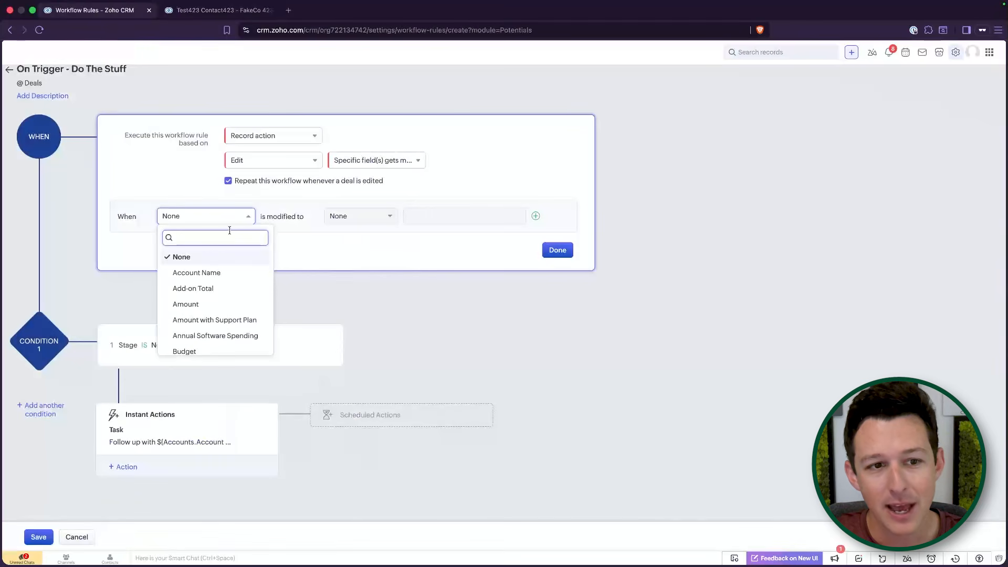
type("lead")
left_click(226, 287)
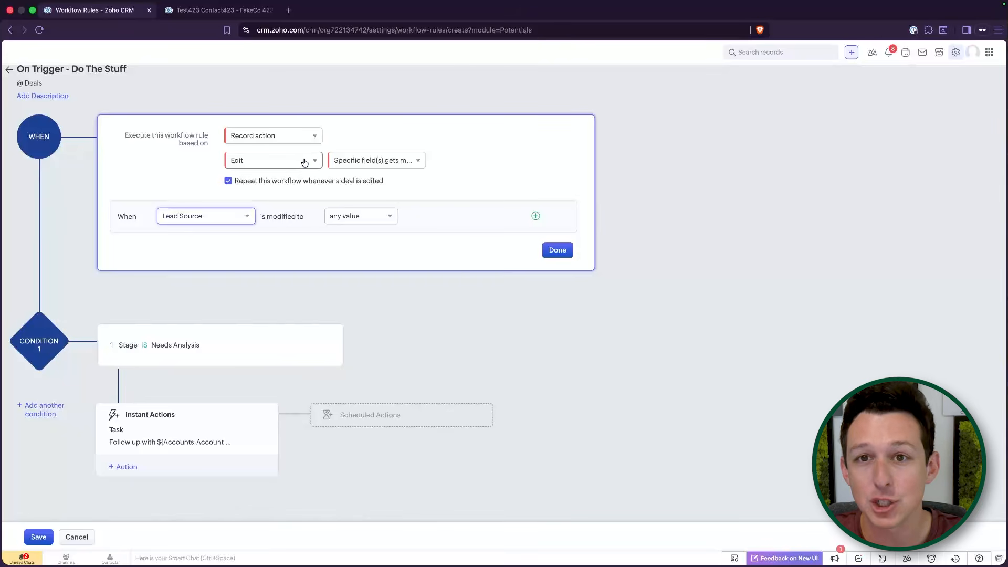
Set the trigger to Create or Edit without repeating whenever a deal is edited, and apply it.
left_click(304, 162)
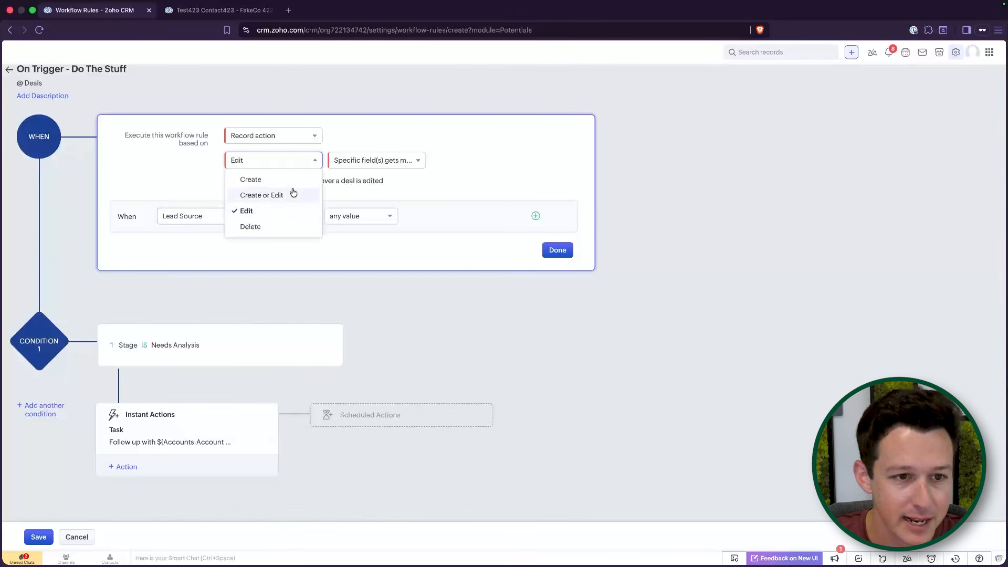
left_click(290, 193)
left_click(278, 182)
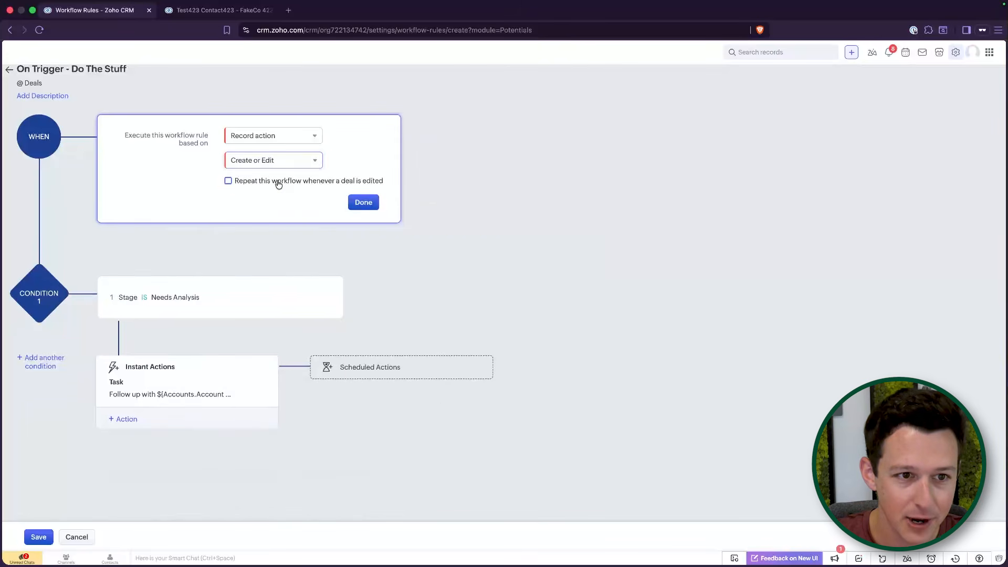
left_click(363, 202)
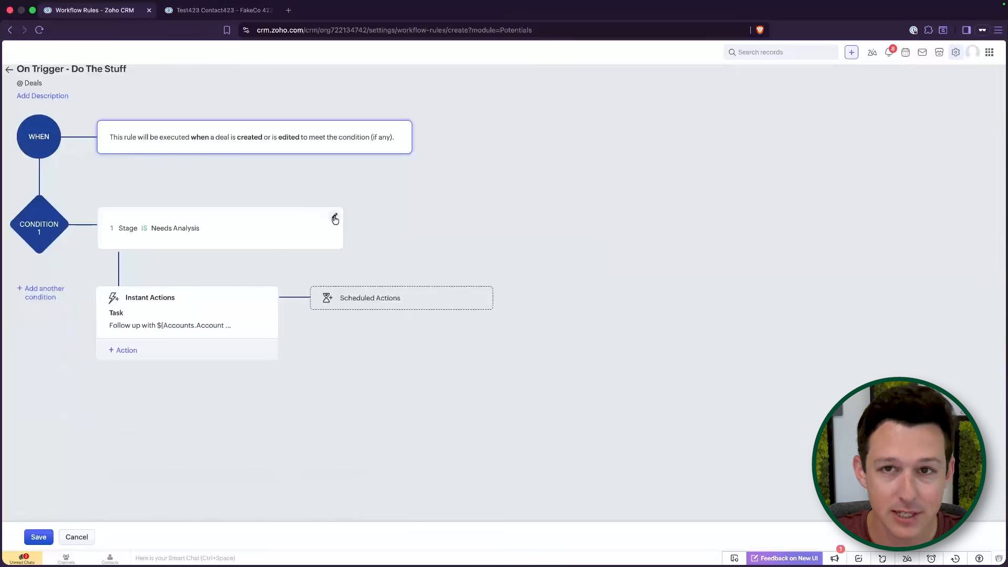
Edit Condition 1 and add a second criterion row below the Stage criterion.
left_click(335, 218)
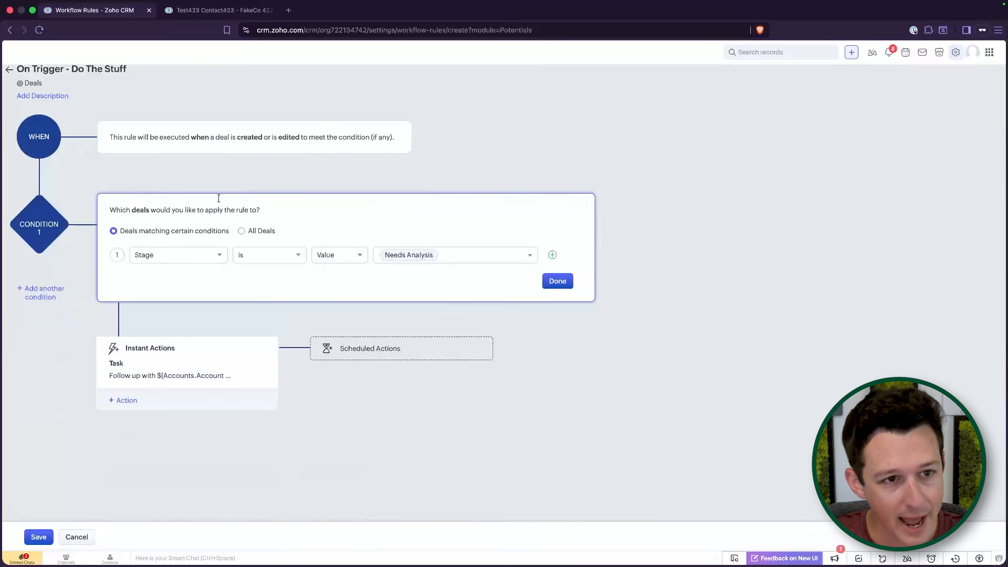
left_click(551, 256)
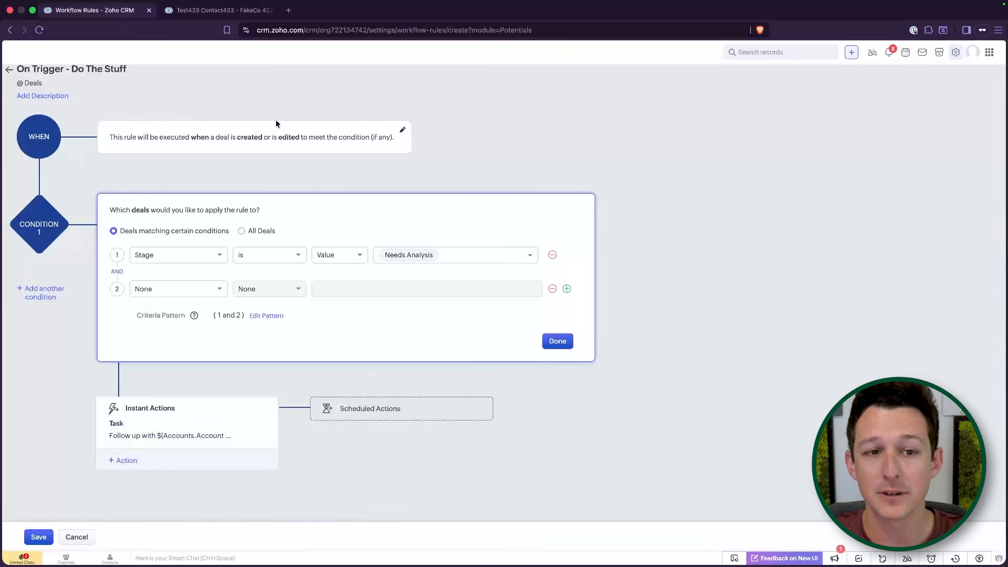
left_click_drag(190, 137, 347, 138)
left_click(346, 138)
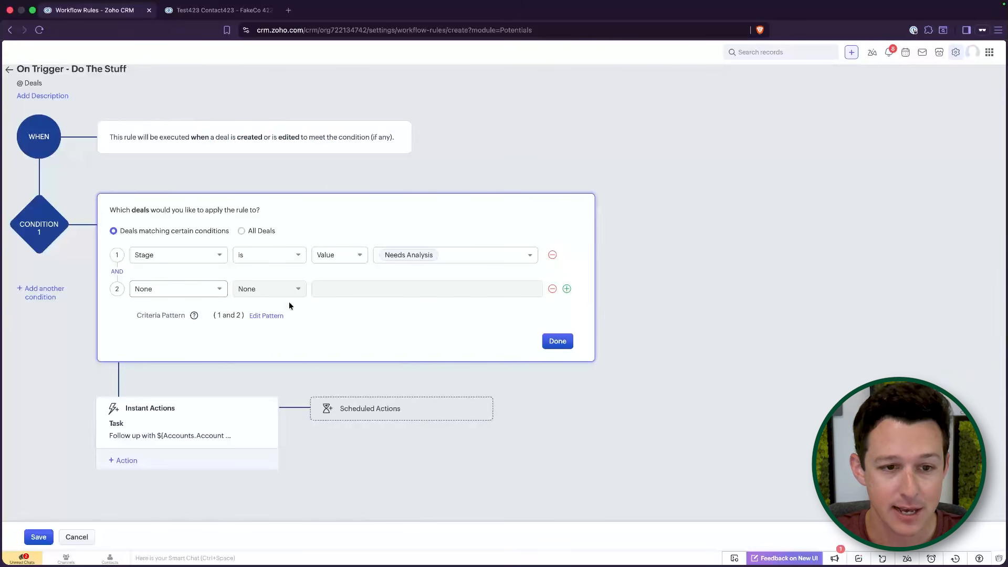
left_click(203, 288)
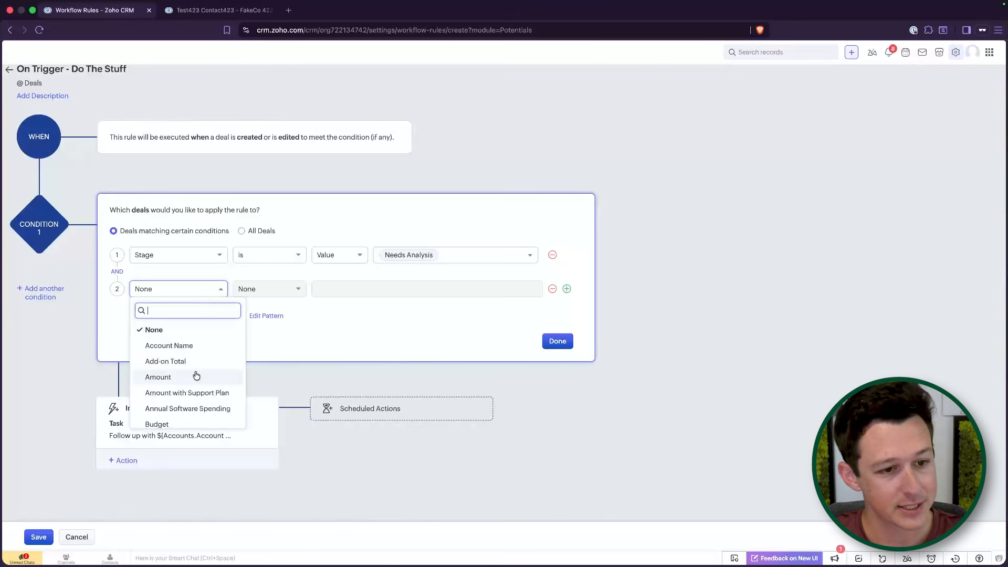
left_click(407, 234)
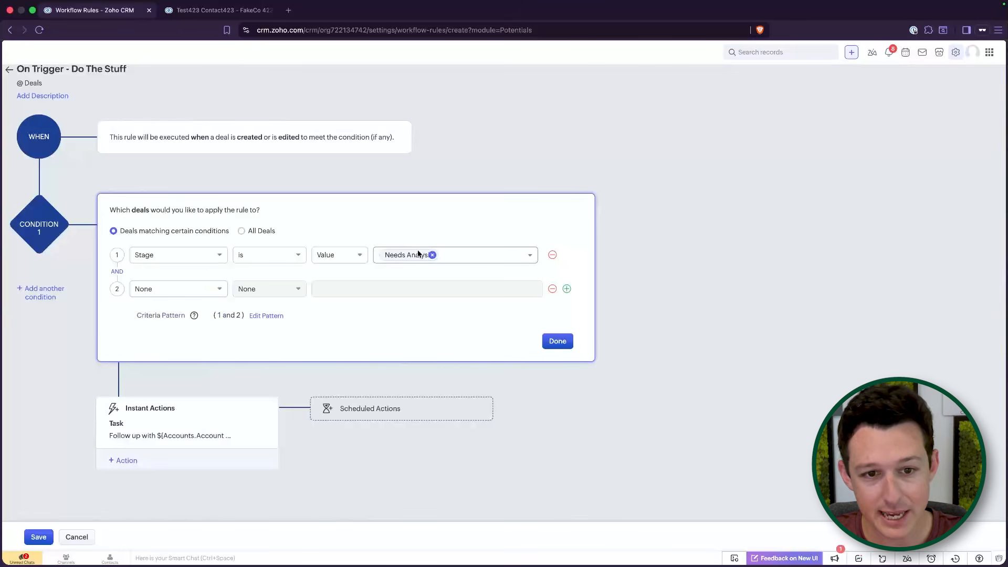
Set the second criterion to Amount >= 20000.
left_click(198, 290)
left_click(191, 373)
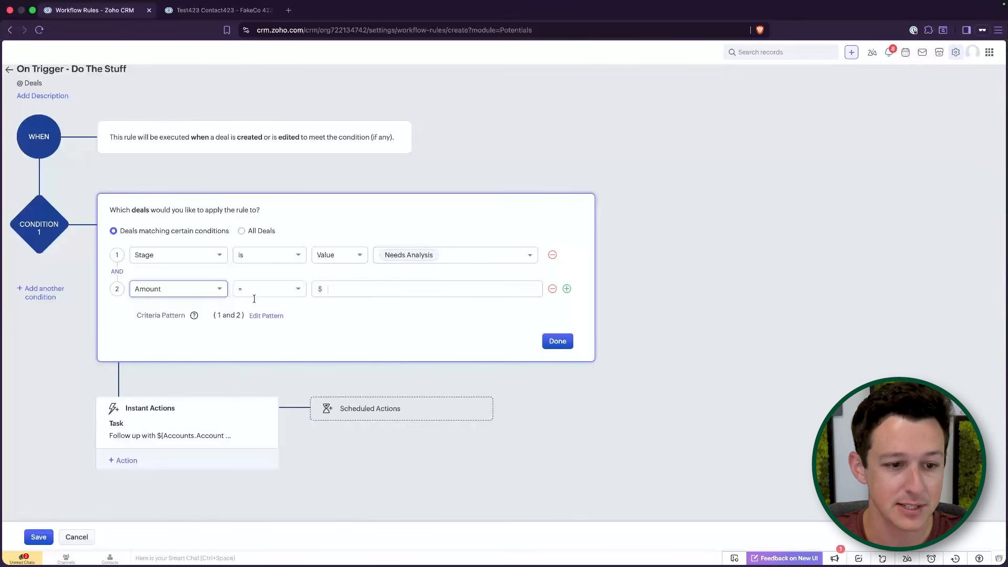
left_click(284, 289)
left_click(286, 408)
left_click(359, 292)
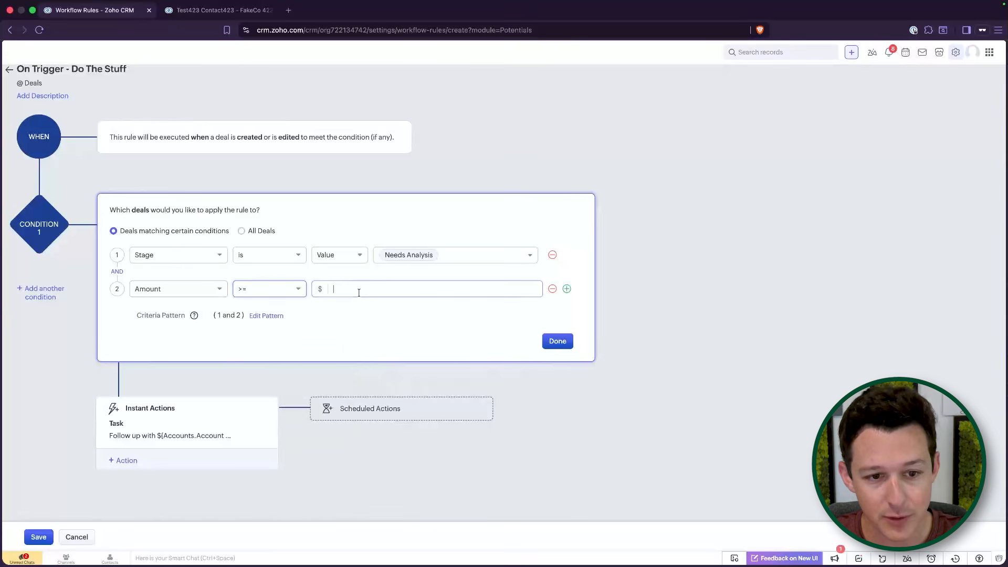
type("20000")
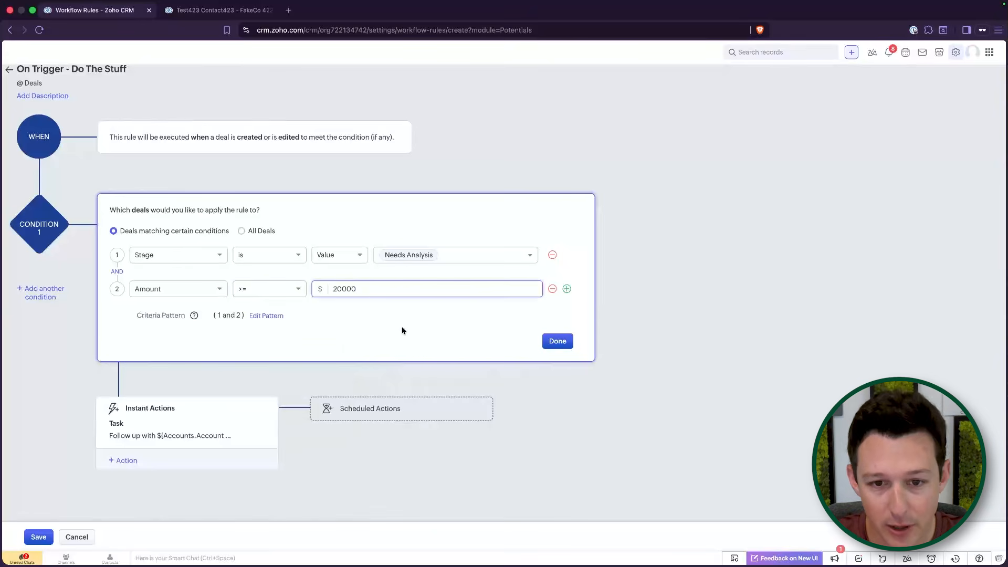
left_click(402, 329)
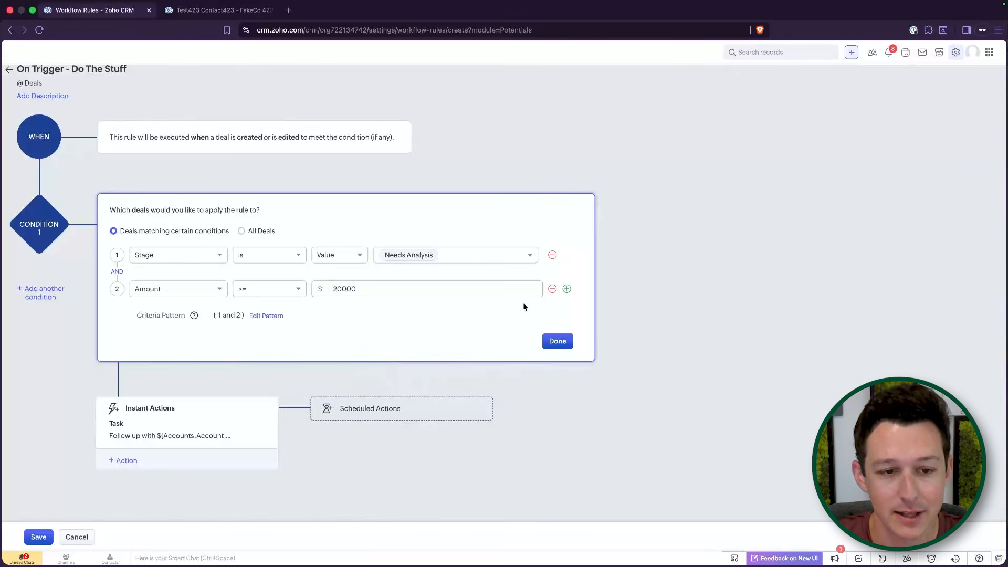
Add a third criterion to Condition 1 requiring Budget >= 15000.
left_click(566, 289)
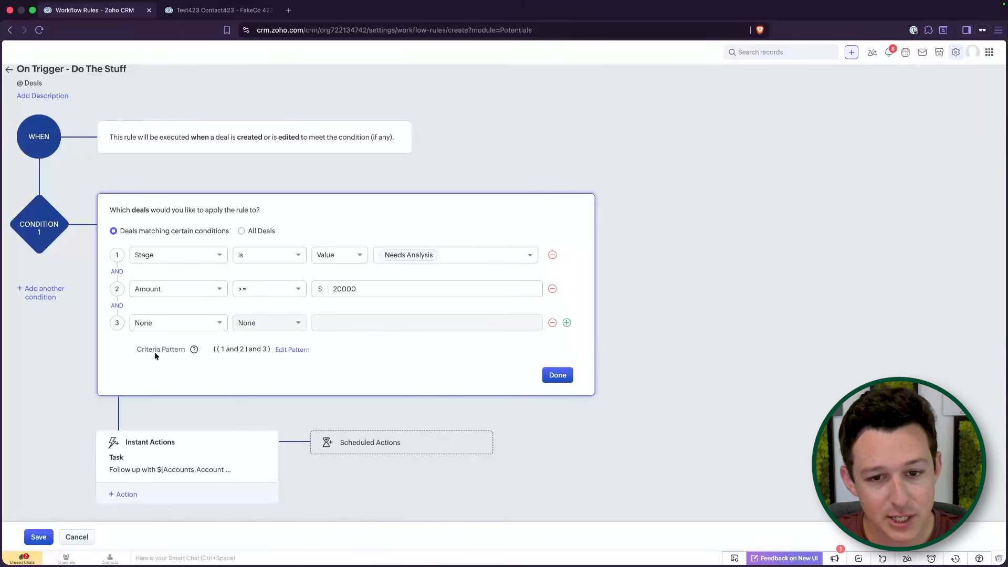
left_click(169, 325)
scroll(213, 382, "down", 2)
left_click(213, 374)
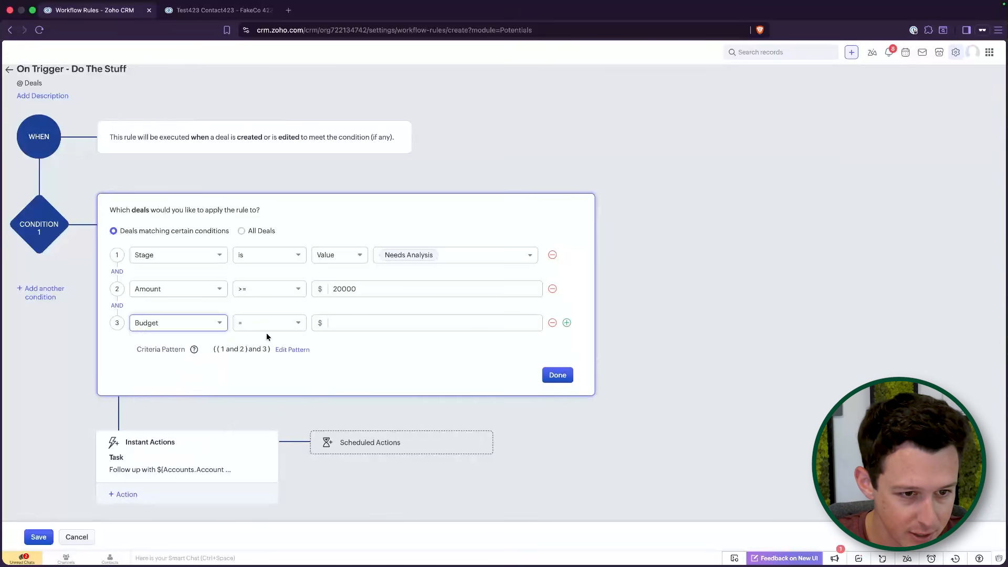
left_click(273, 326)
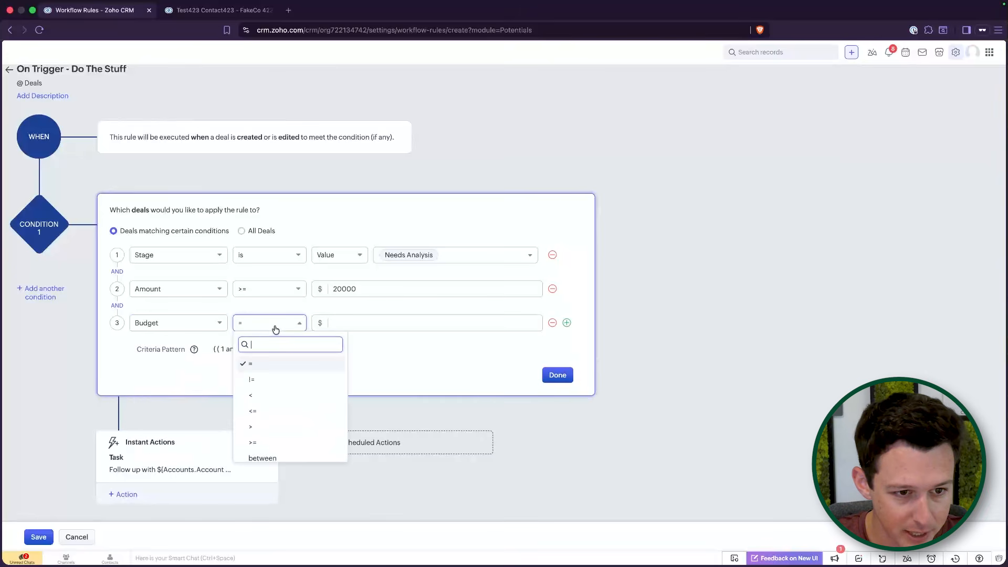
left_click(304, 443)
left_click(369, 321)
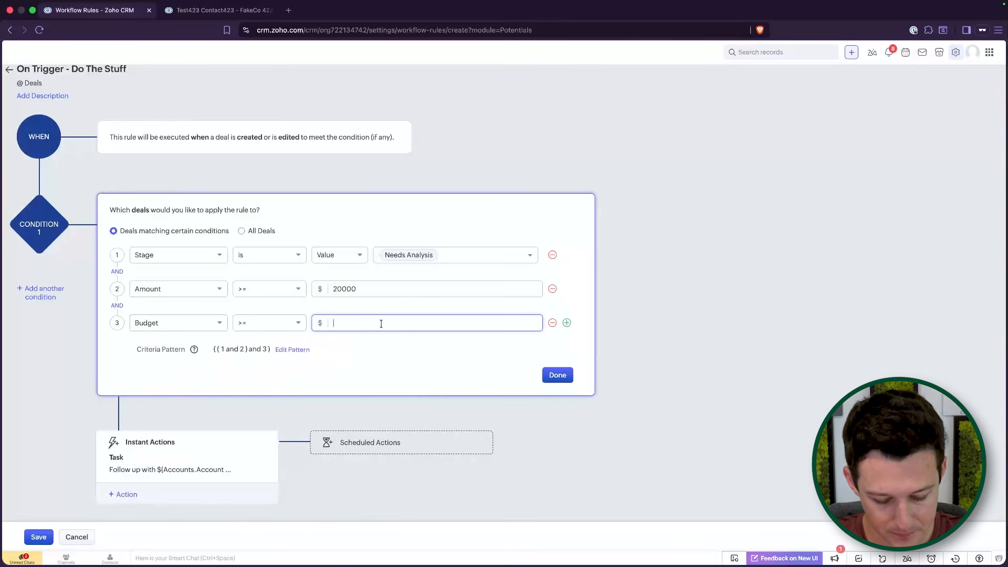
type("15000")
left_click(453, 357)
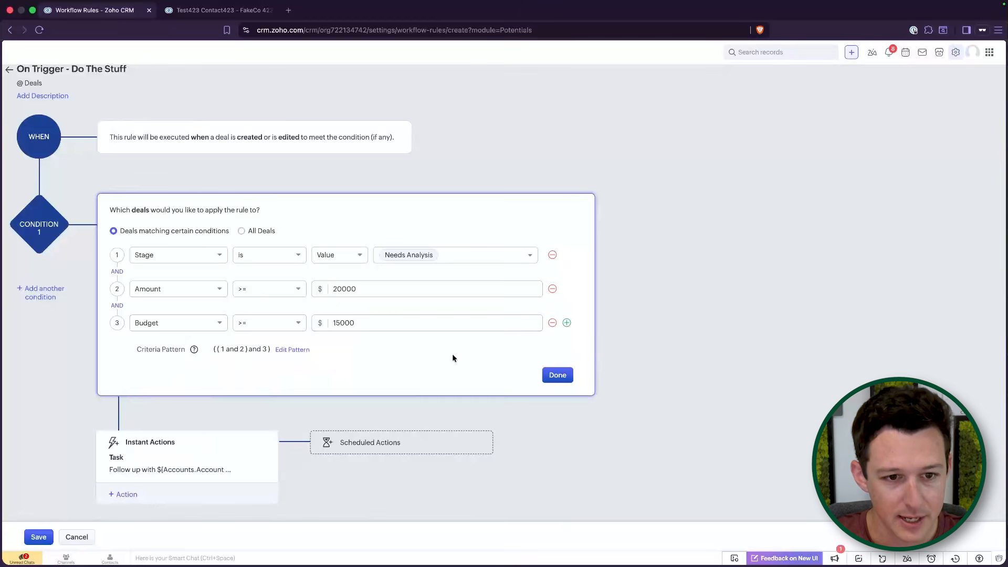
left_click(348, 286)
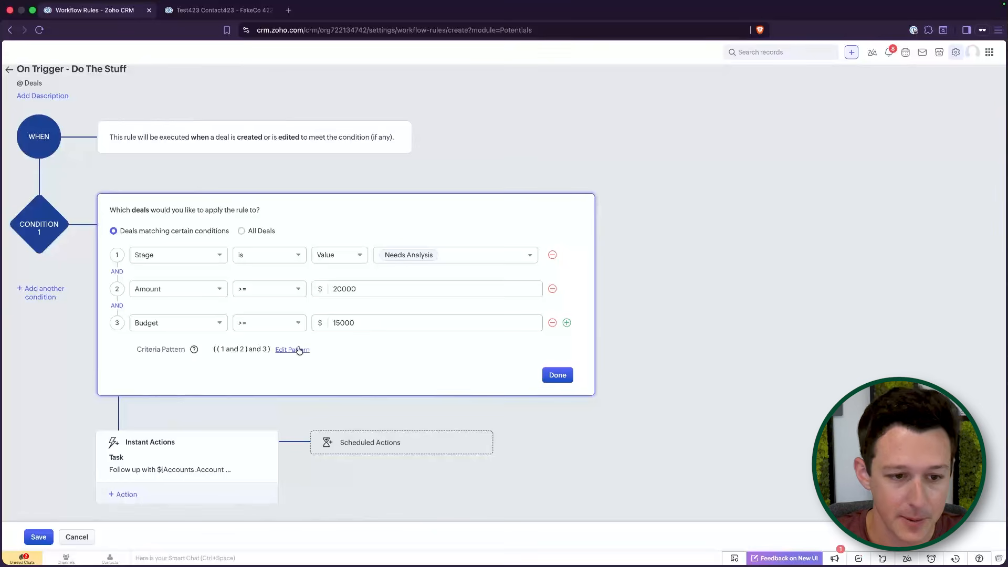
Join the Budget criterion with OR, set Condition 1's criteria pattern to 1 and ( 2 or 3 ), and apply it.
left_click(119, 305)
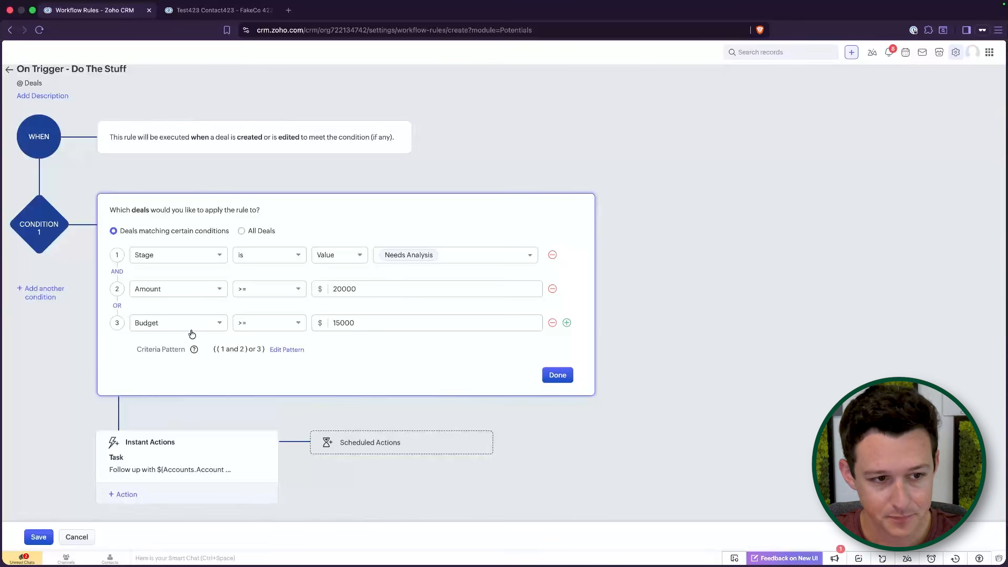
left_click(288, 350)
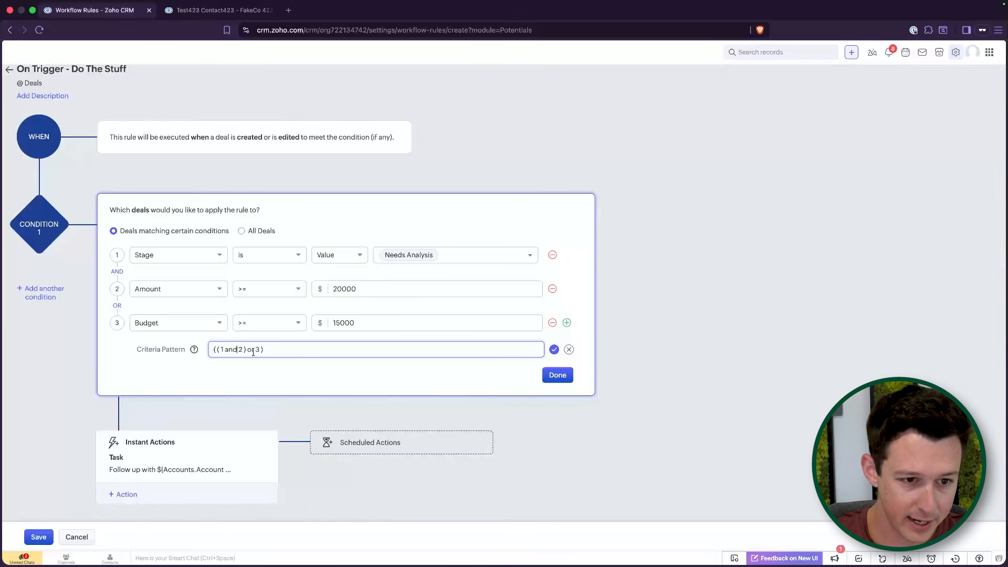
left_click(248, 350)
key("BackSpace")
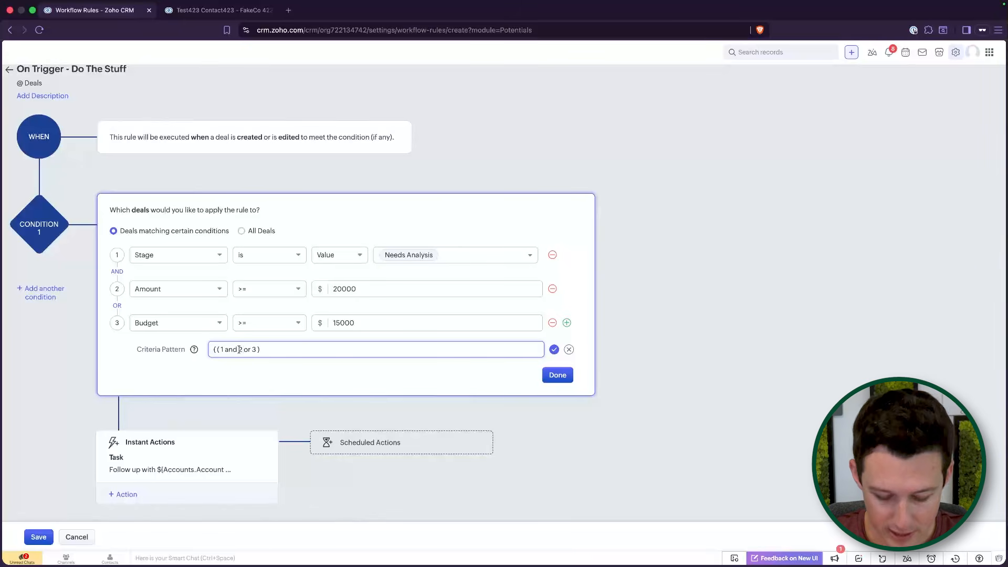
left_click(238, 350)
type("(")
left_click_drag(220, 350, 195, 353)
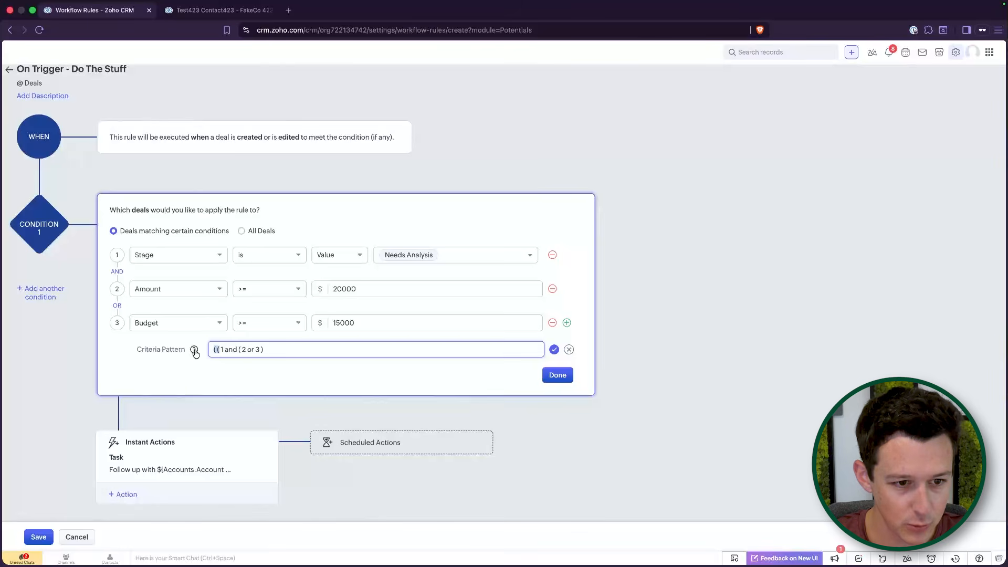
key("BackSpace")
left_click_drag(337, 352, 197, 356)
left_click(259, 349)
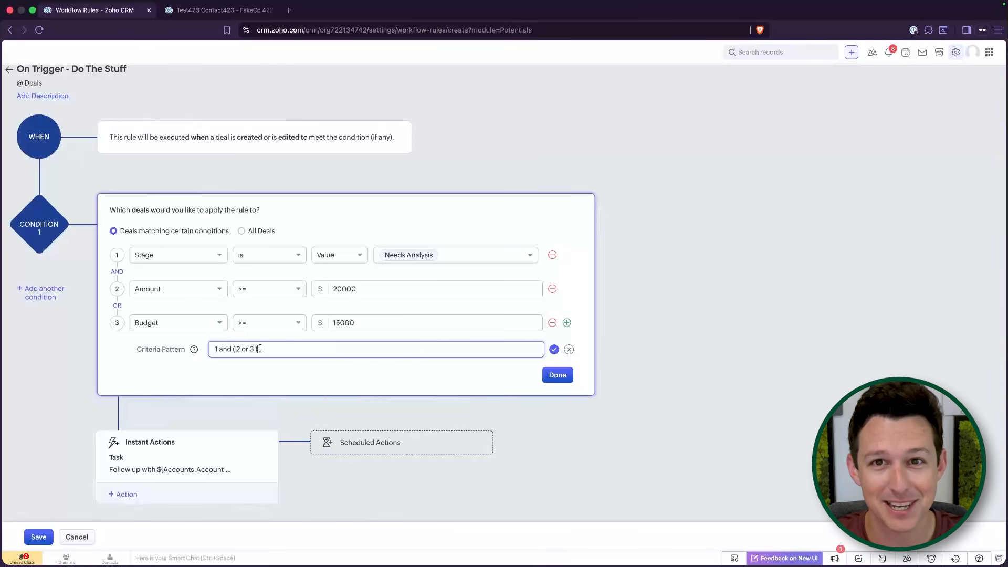
left_click(553, 349)
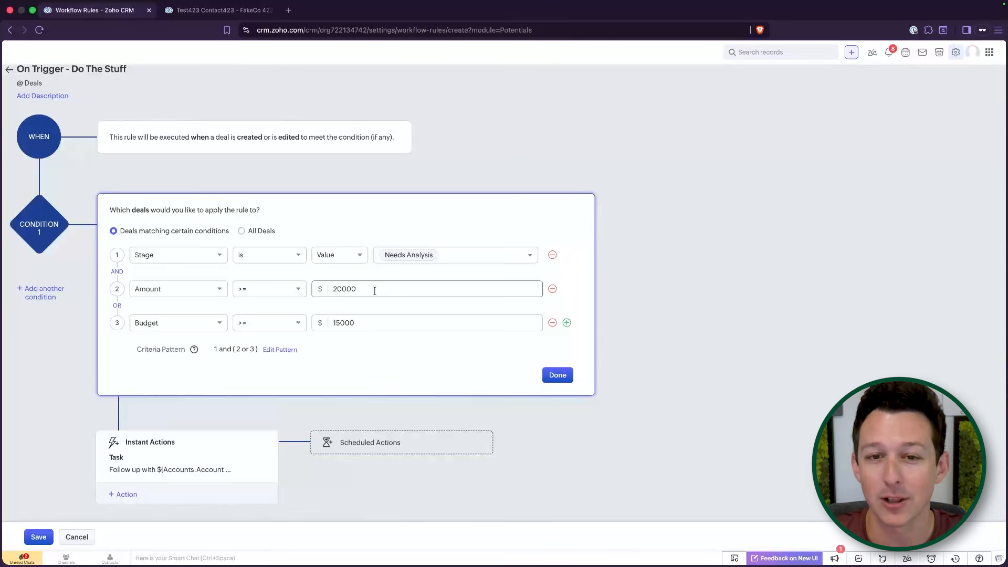
left_click(557, 374)
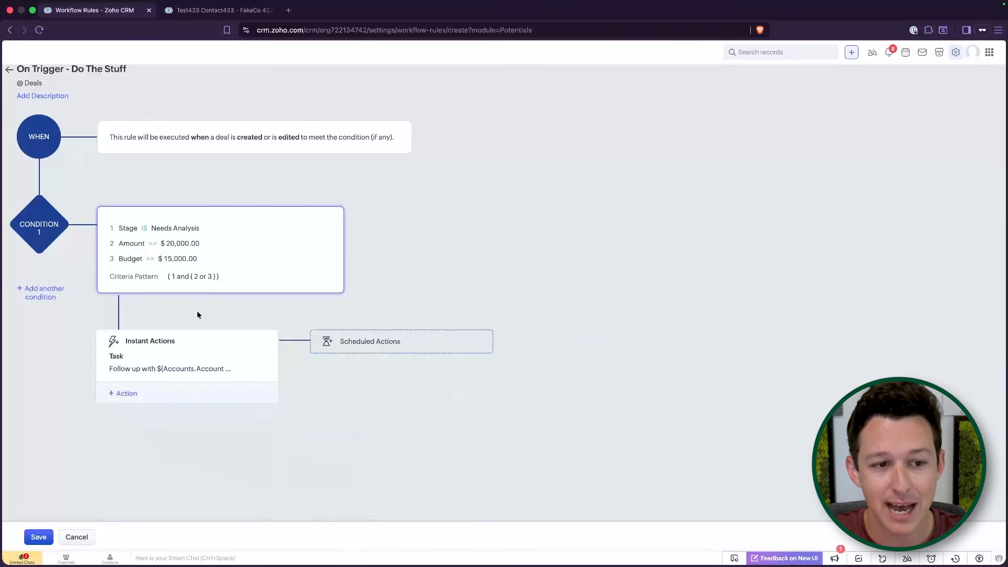
left_click(335, 217)
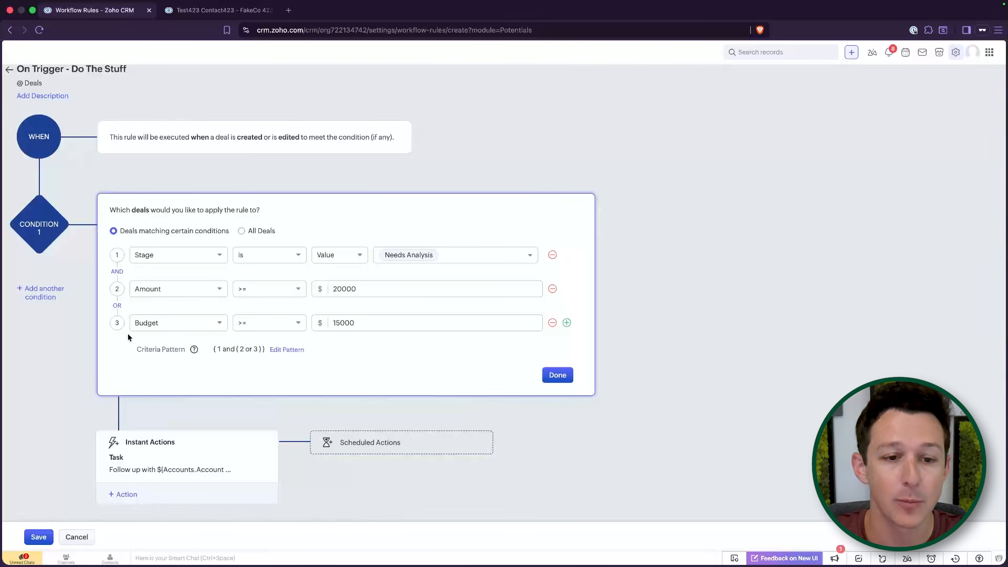
left_click(557, 374)
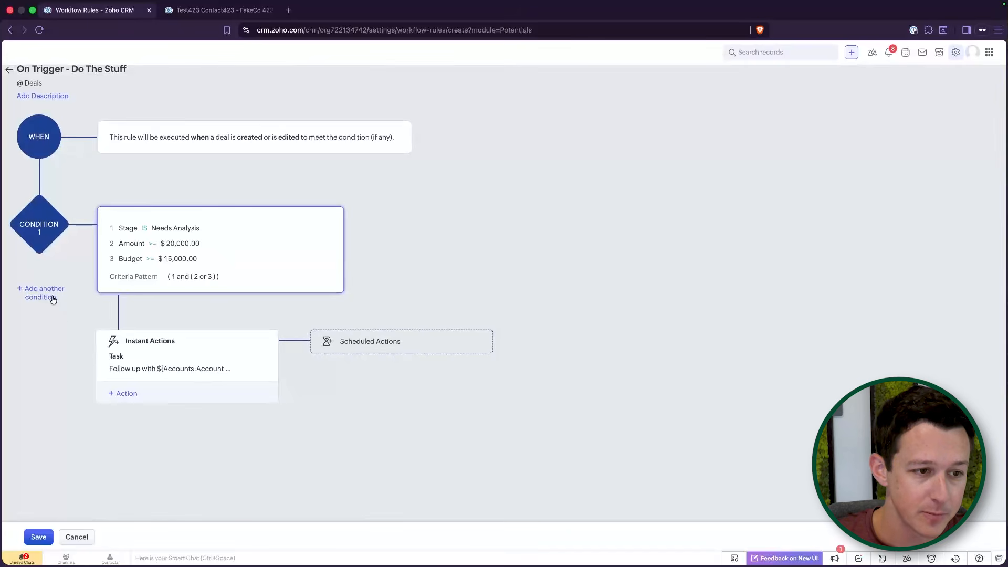
Add a second condition to the rule by cloning the previous condition check.
left_click(51, 298)
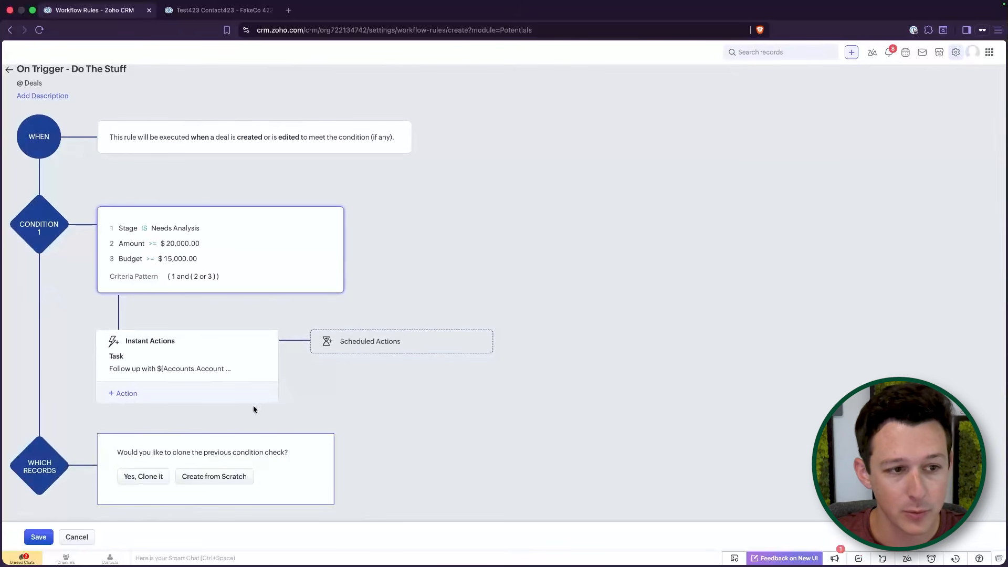
left_click(157, 481)
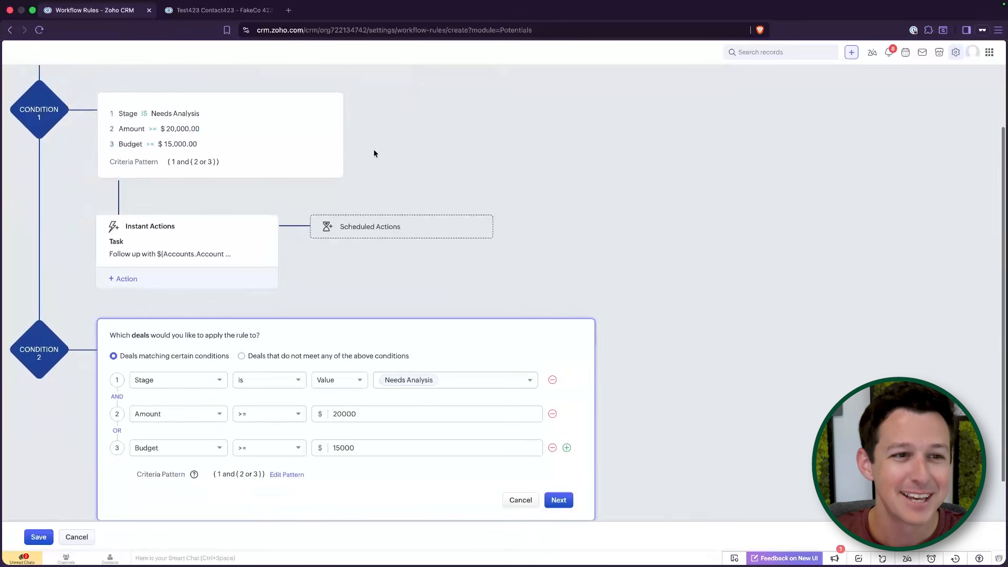
left_click_drag(107, 108, 225, 146)
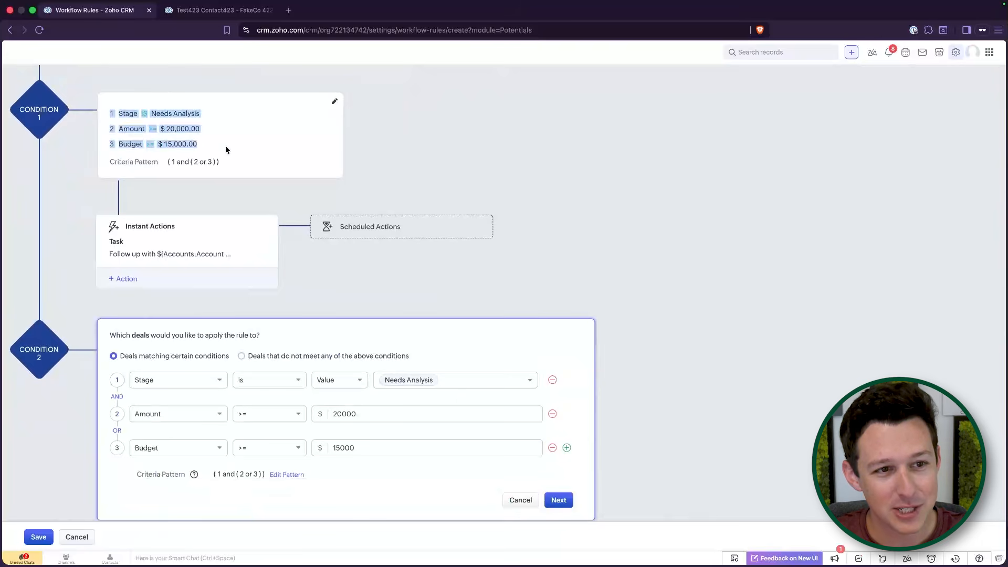
left_click(225, 147)
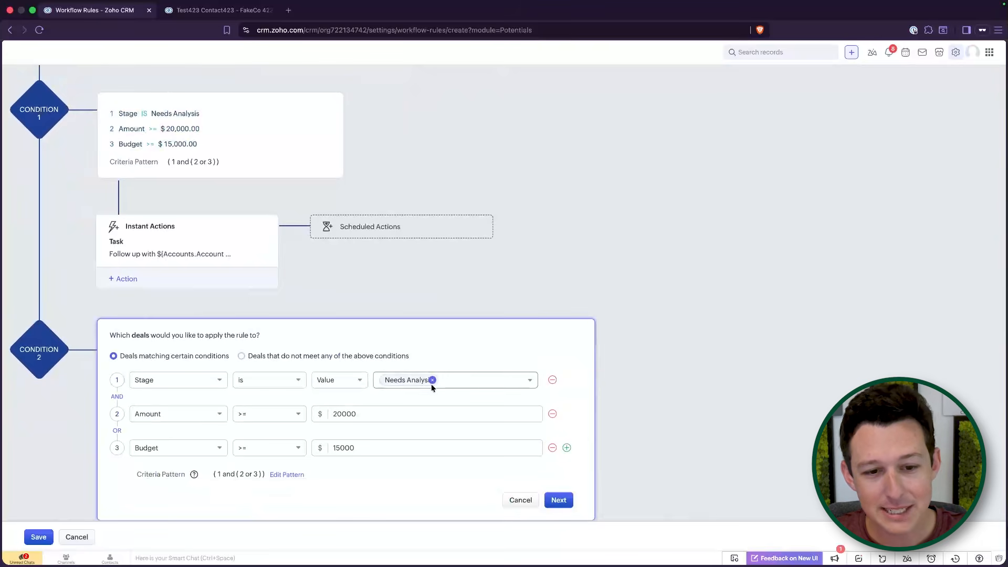
scroll(479, 362, "up", 3)
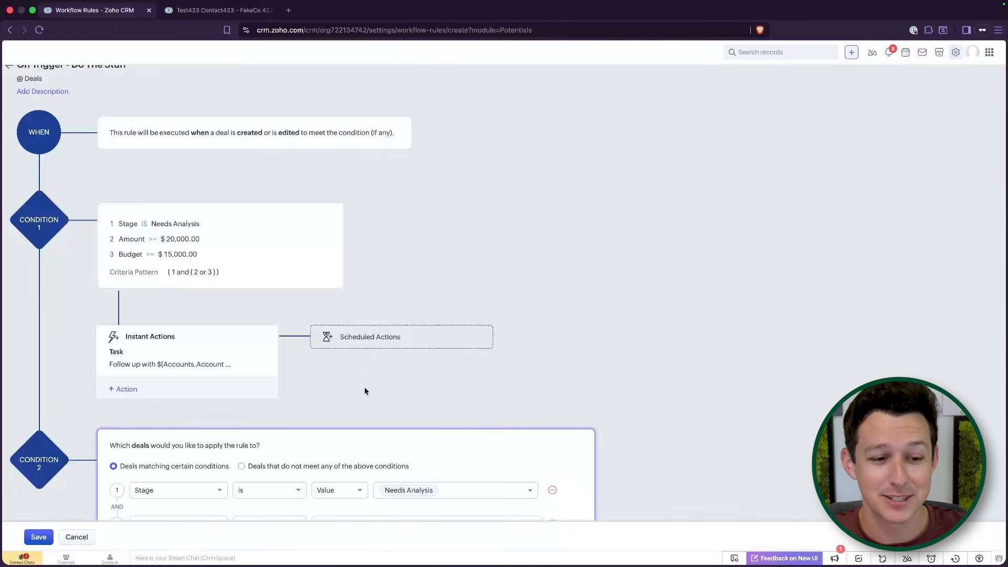
scroll(364, 387, "down", 2)
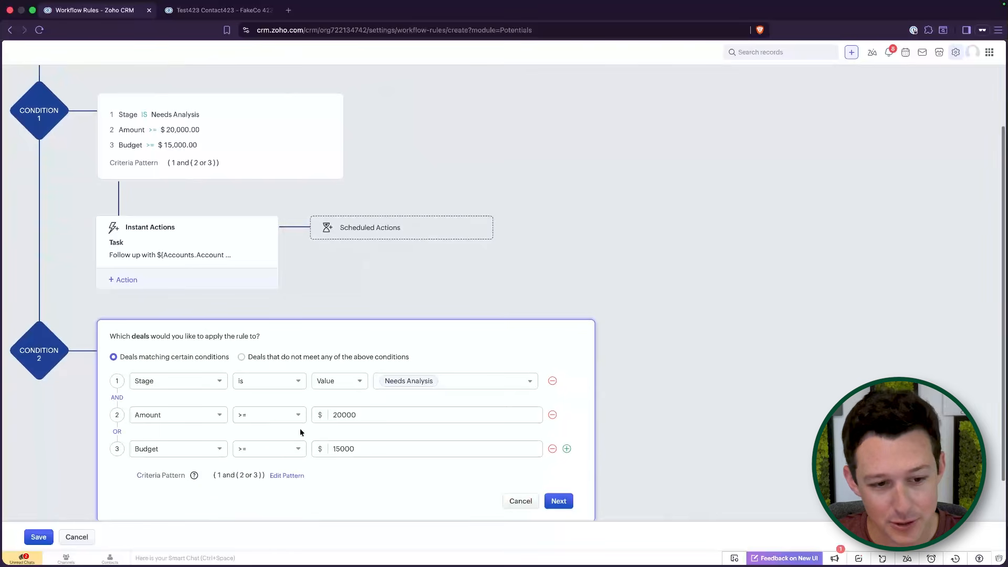
Remove the cloned Amount and Budget criteria from Condition 2, leaving the Stage criterion followed by an empty row.
left_click(285, 421)
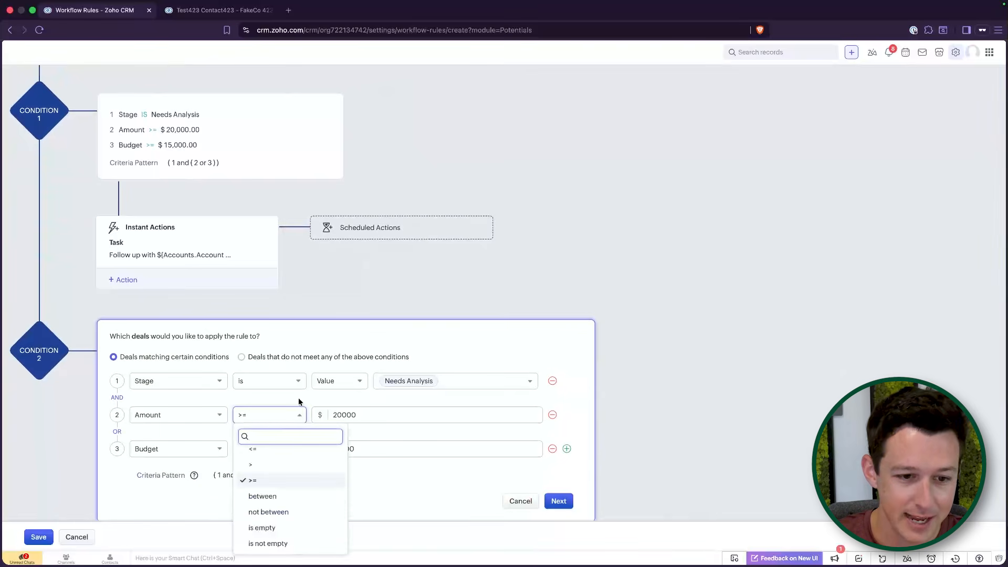
left_click(298, 409)
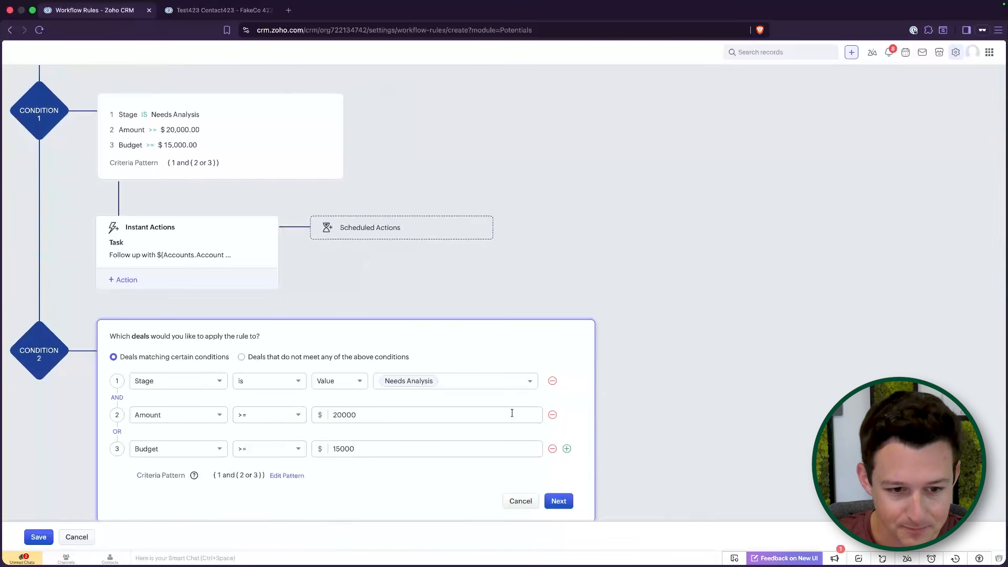
double_click(378, 414)
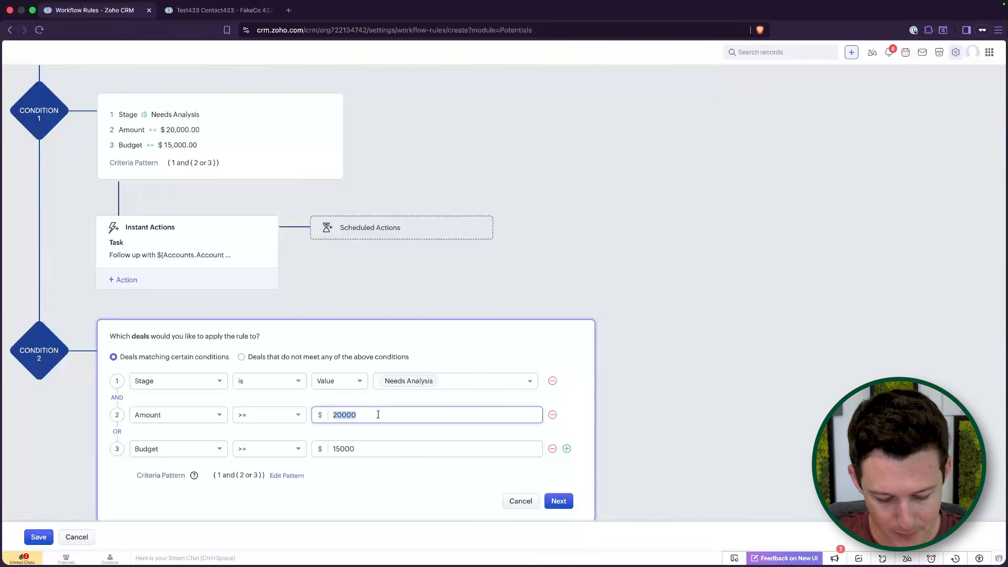
left_click(552, 415)
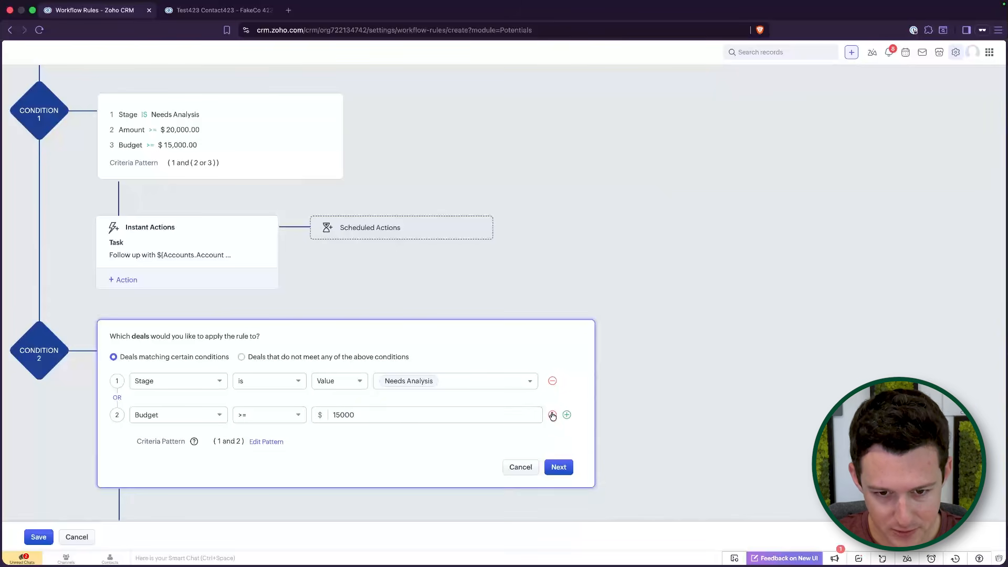
left_click(552, 414)
left_click(553, 381)
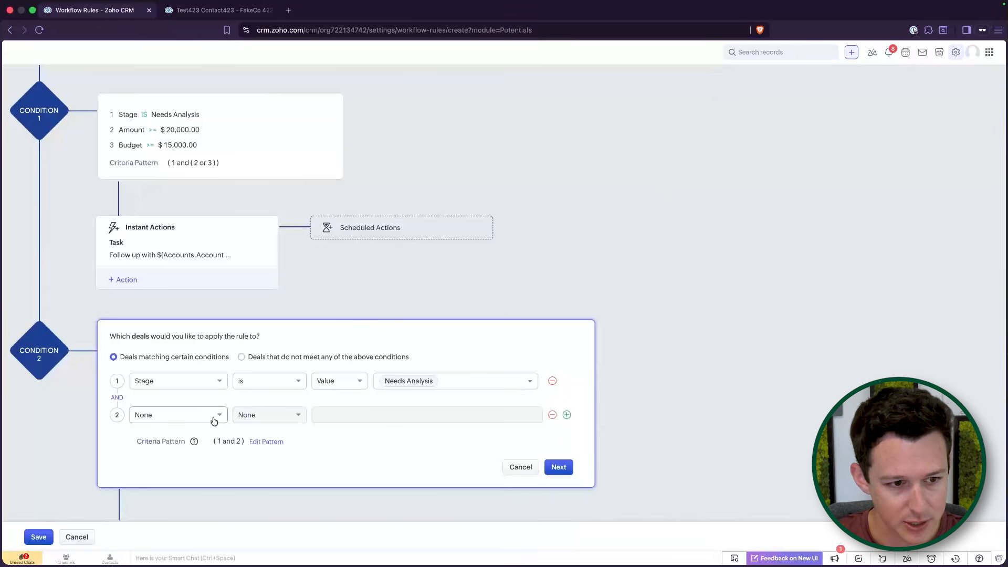
Set Condition 2's second criterion to Amount < 2500 and apply the condition.
left_click(213, 417)
scroll(199, 483, "down", 1)
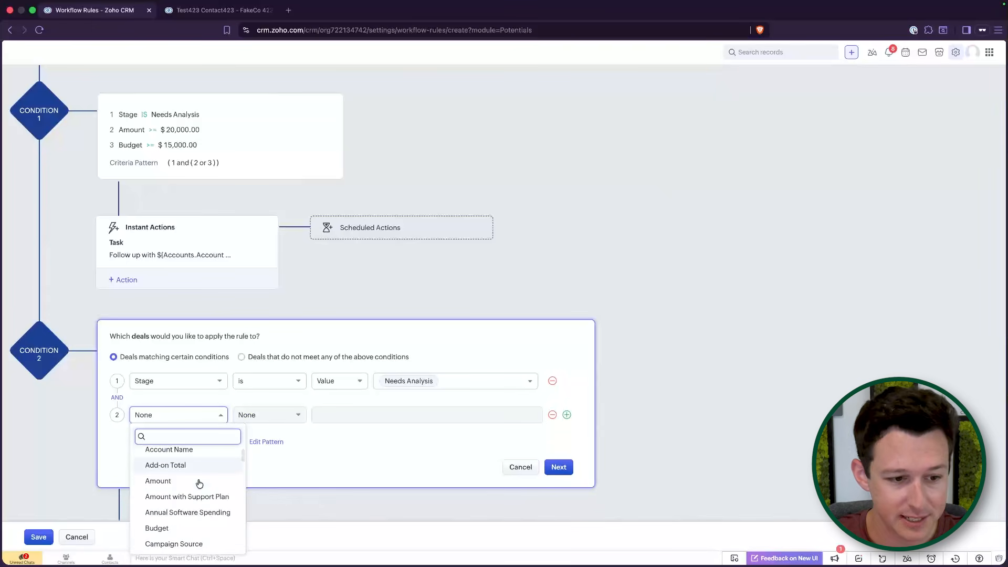
scroll(199, 482, "down", 1)
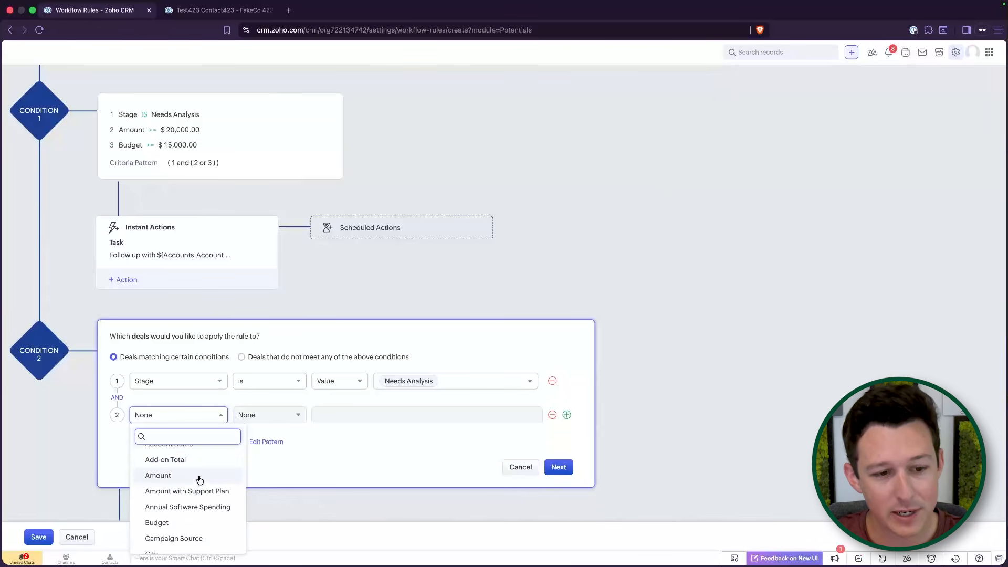
left_click(199, 476)
left_click(281, 415)
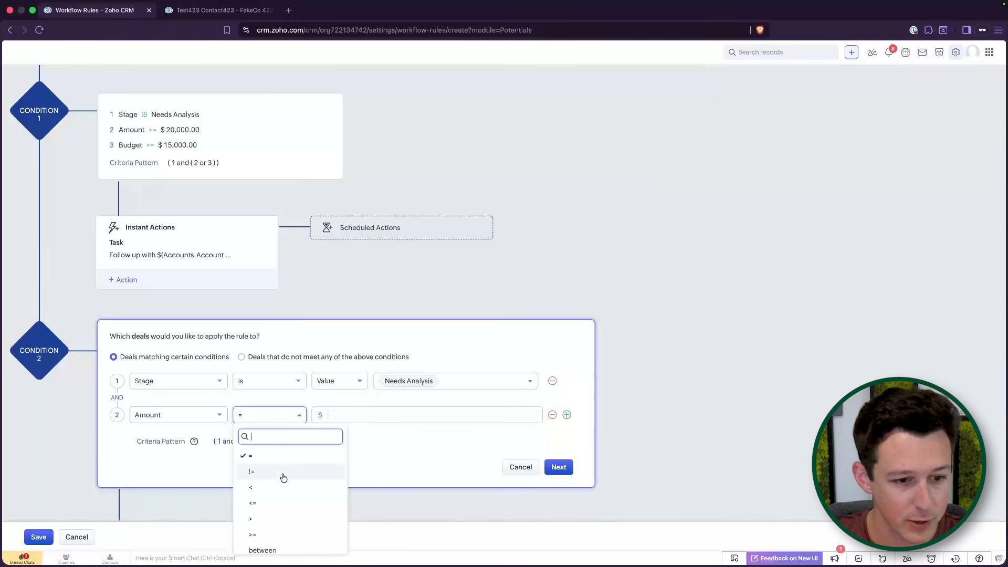
left_click(279, 487)
left_click(352, 414)
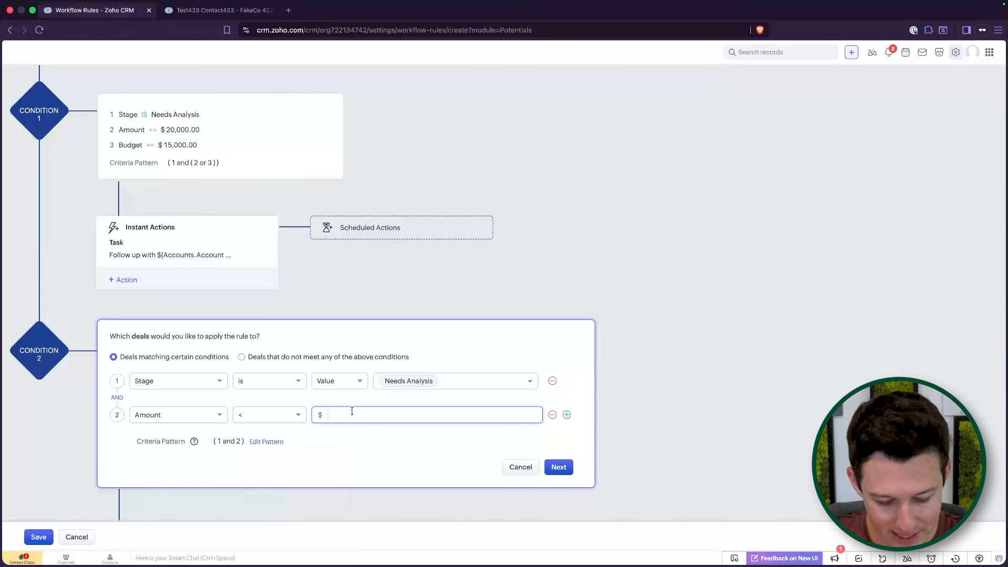
type("2500")
left_click(559, 467)
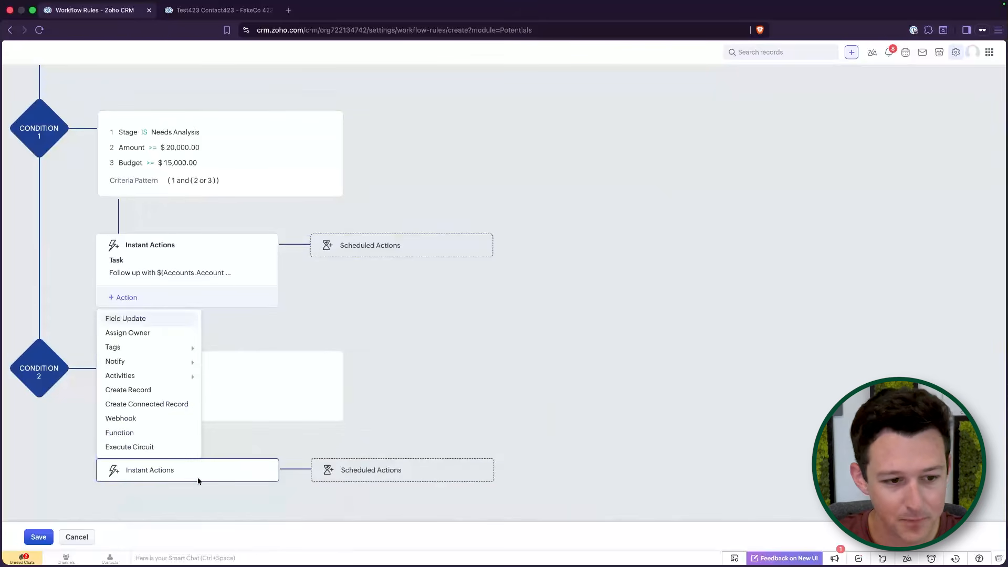
mouse_move(135, 386)
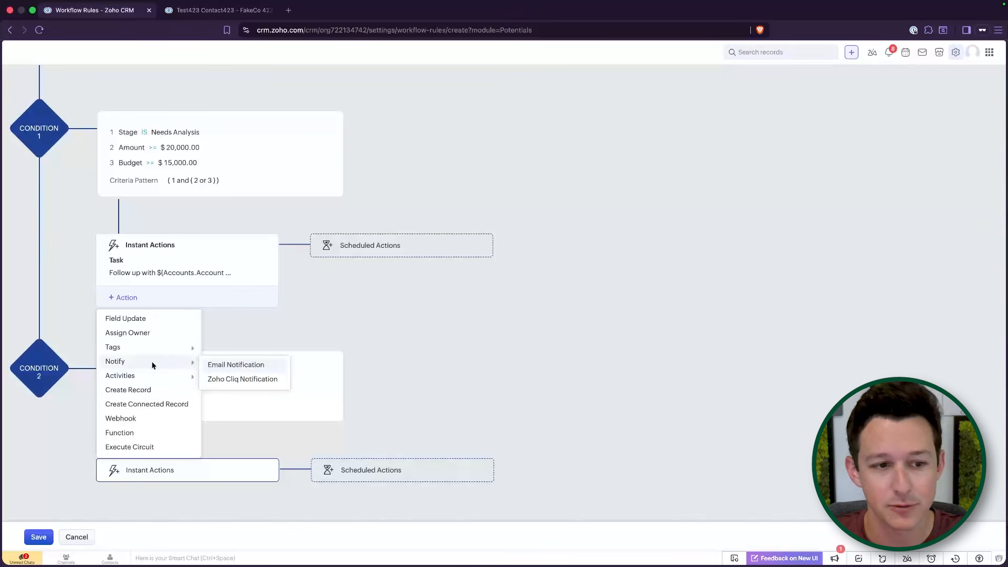
left_click(228, 444)
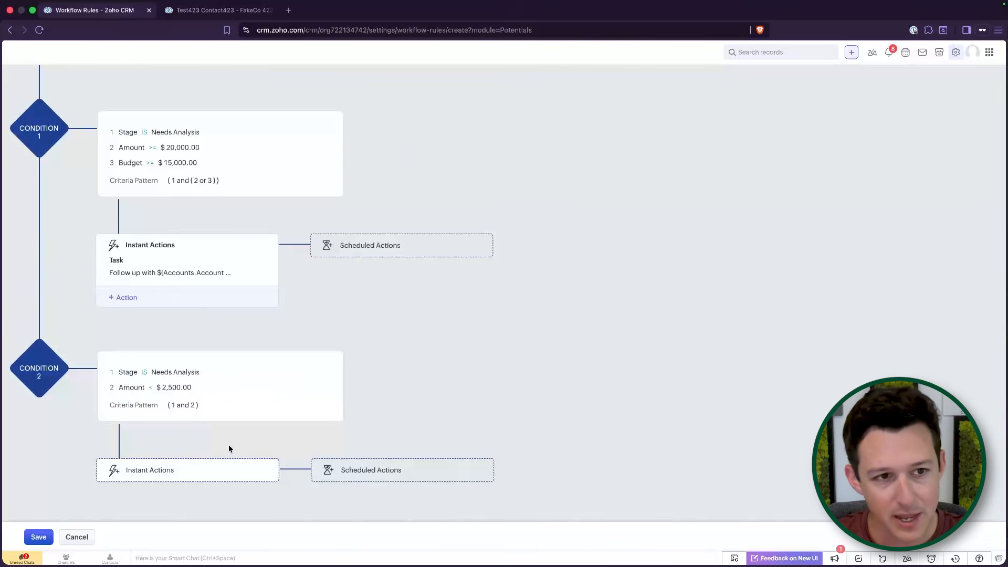
scroll(269, 238, "up", 3)
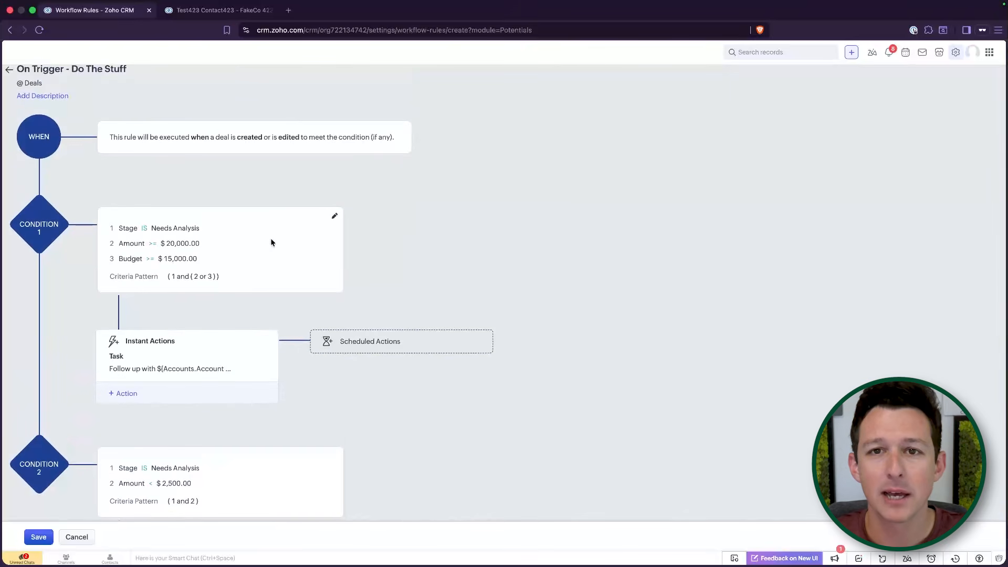
scroll(271, 242, "down", 1)
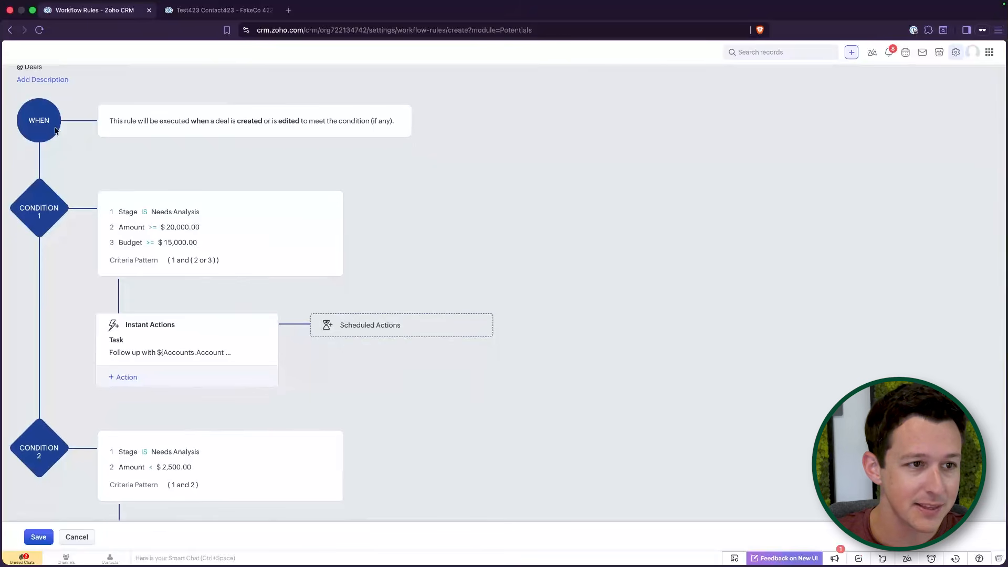
scroll(81, 339, "down", 1)
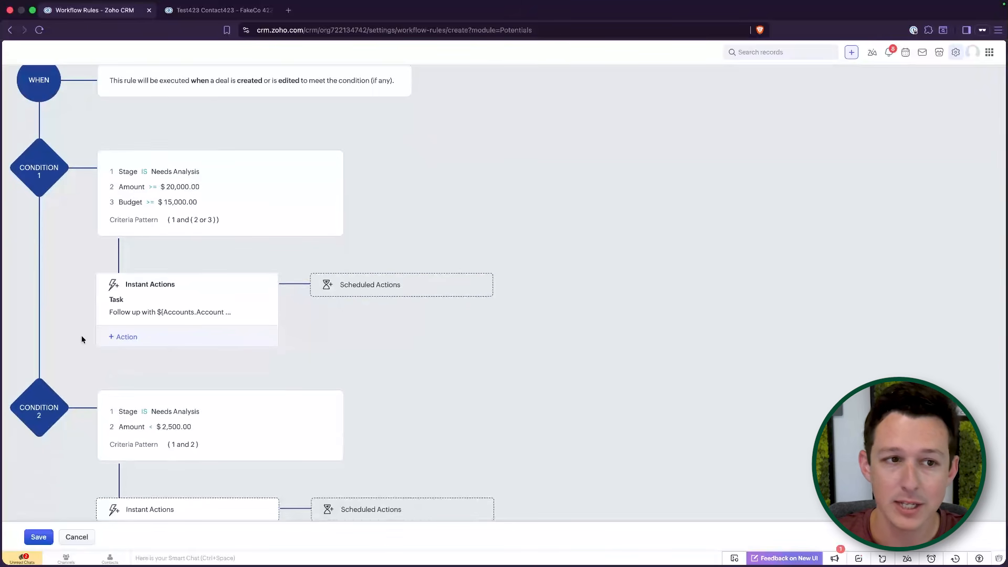
right_click(231, 108)
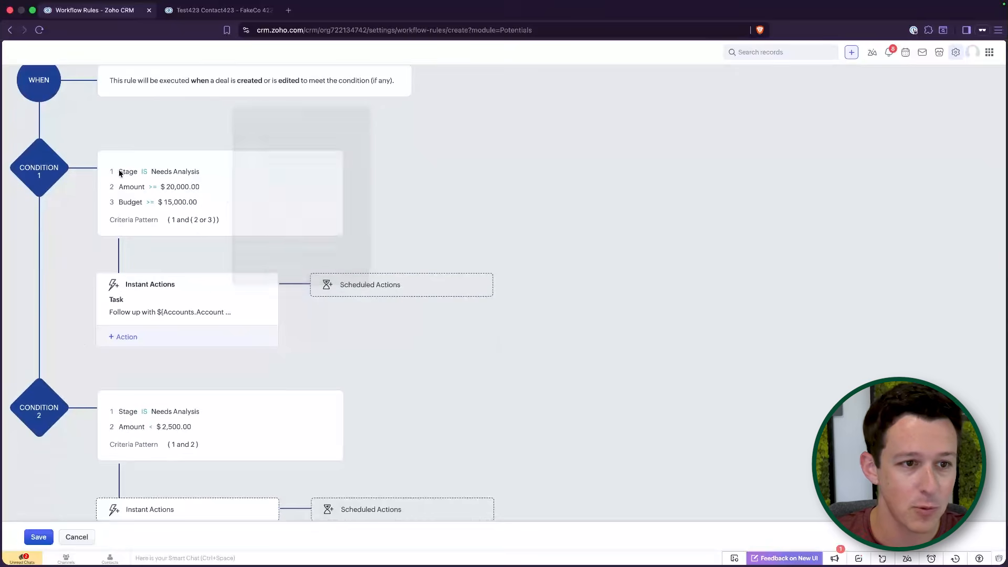
left_click_drag(116, 171, 224, 195)
Try changing the field of Condition 2's first criterion to State, and discard the edit.
left_click(334, 400)
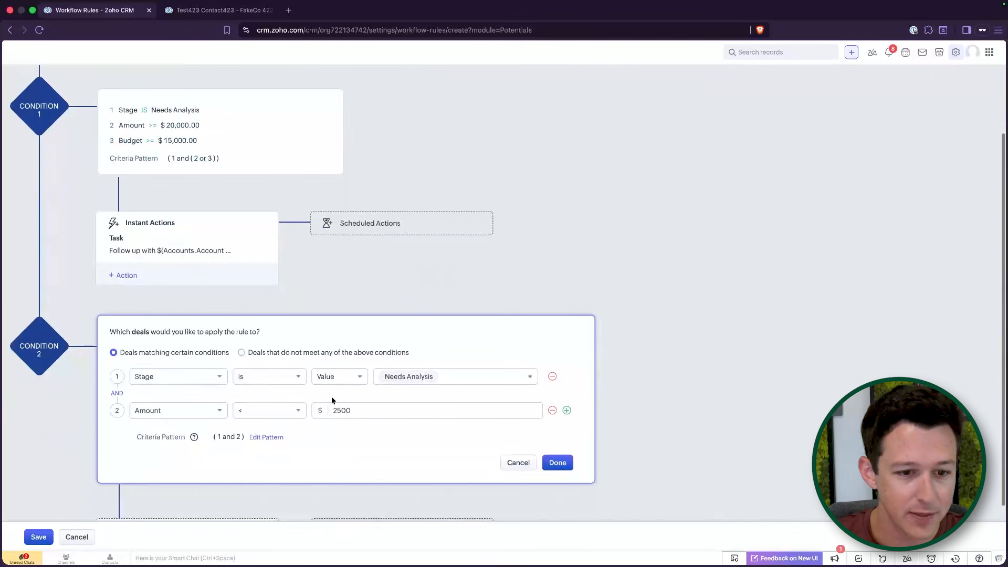
left_click(201, 379)
scroll(202, 441, "down", 1)
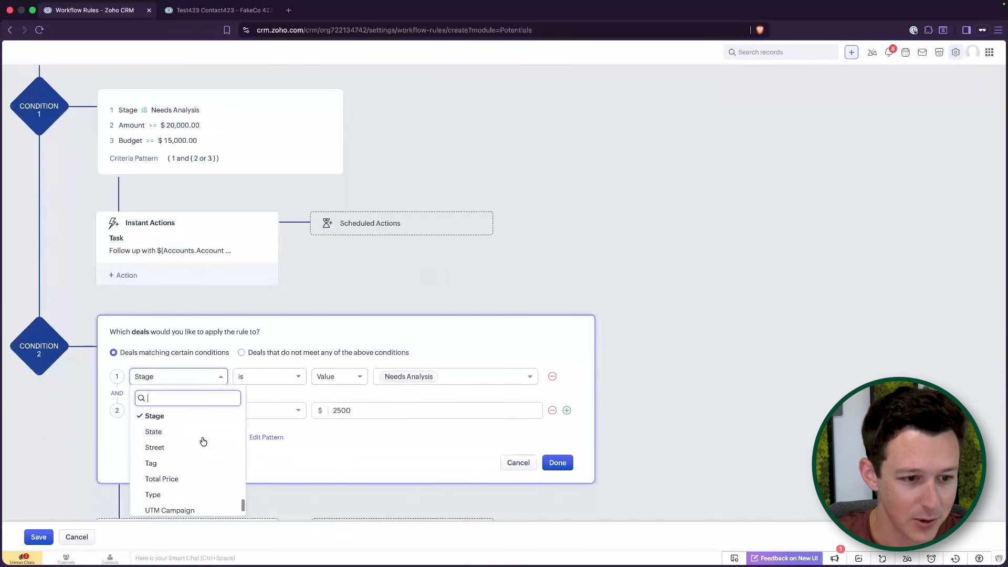
left_click(158, 432)
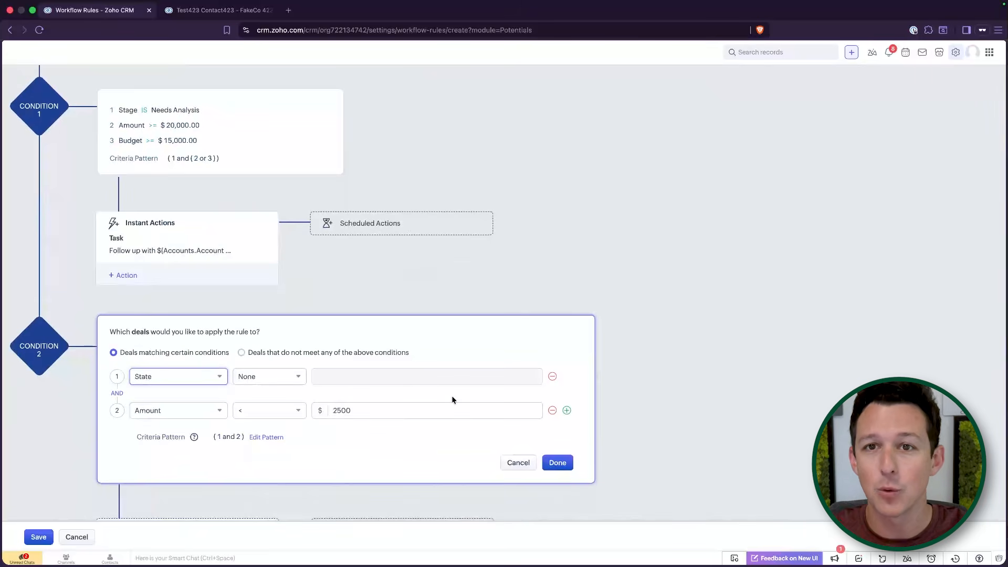
left_click(518, 463)
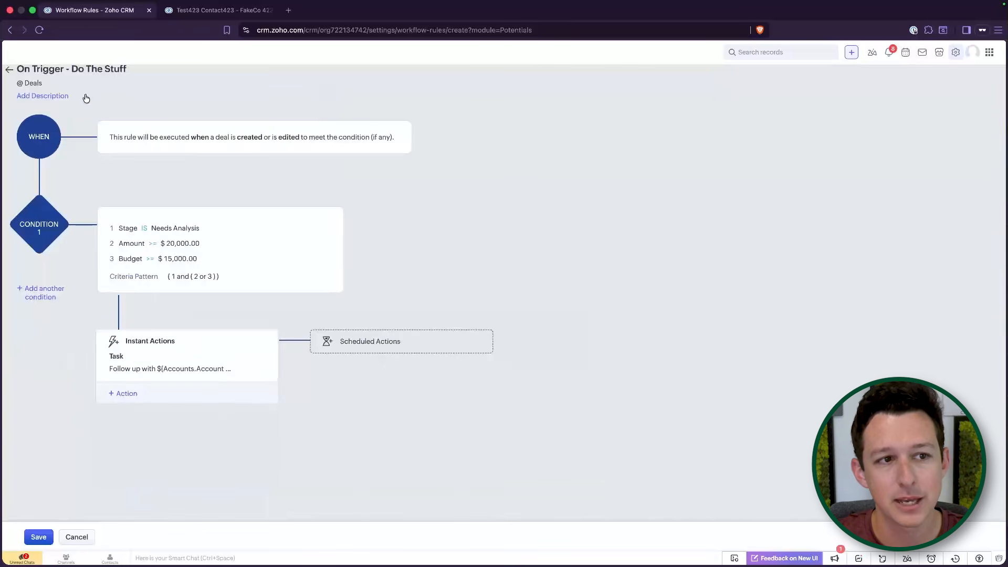
Rename the workflow rule as On Create/Edit - NeedsAnalysis (Large).
left_click(90, 73)
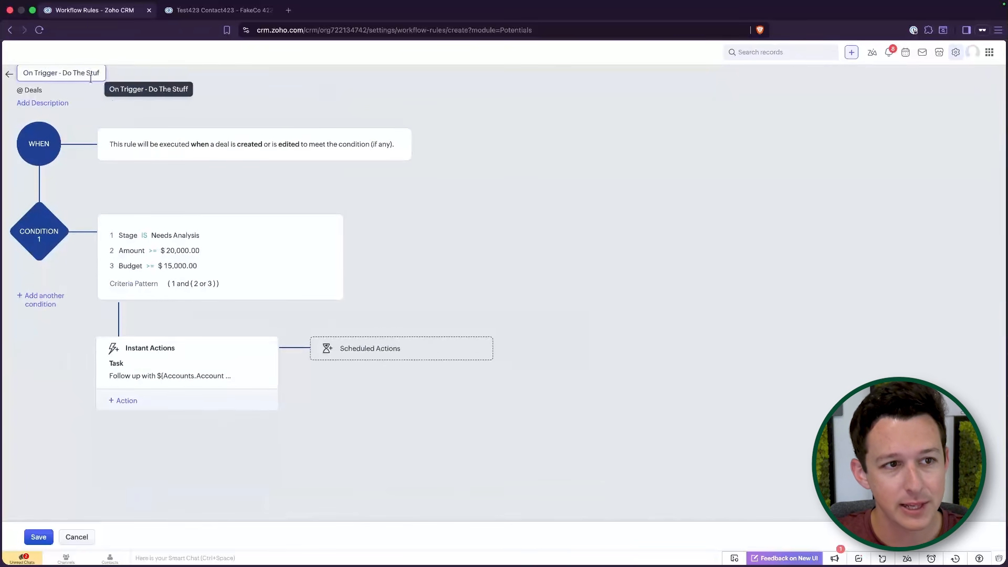
double_click(46, 72)
key("BackSpace")
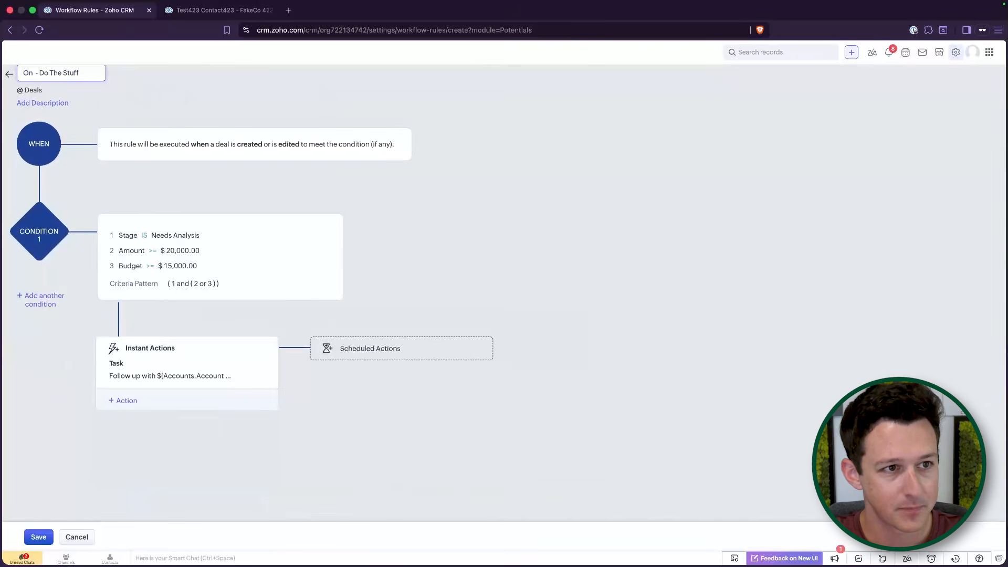
type("Create")
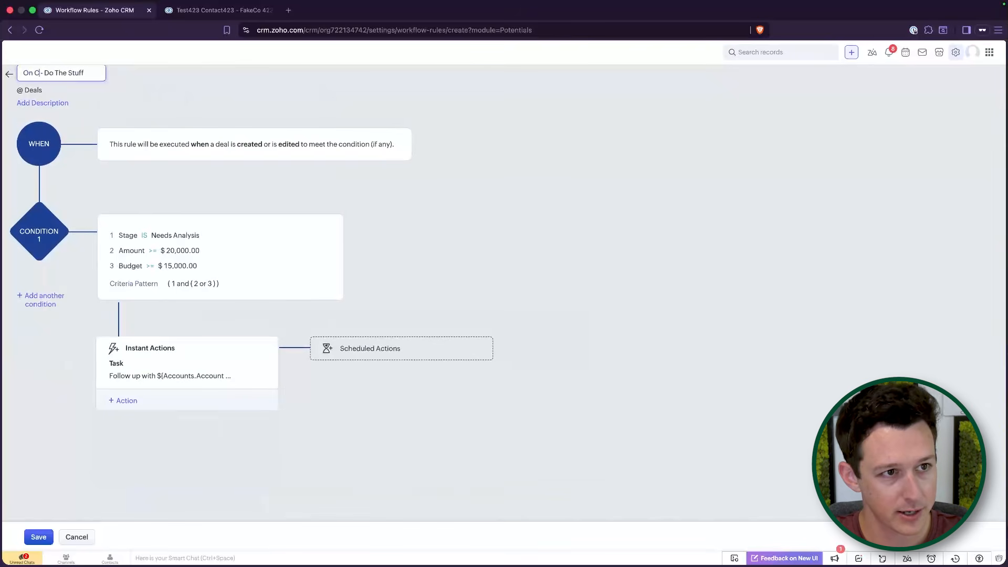
type("/Edit")
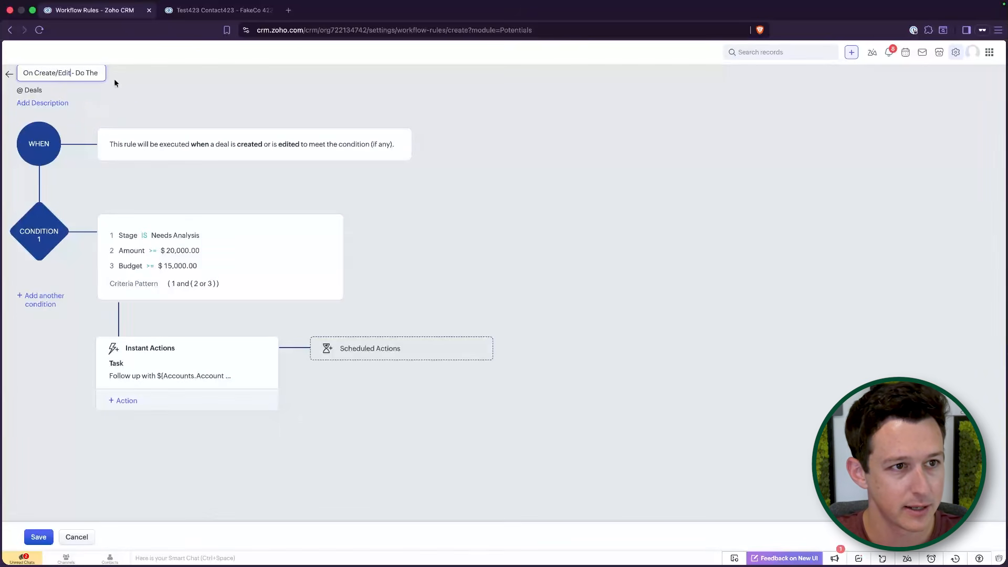
left_click_drag(76, 75, 128, 74)
type("Ne")
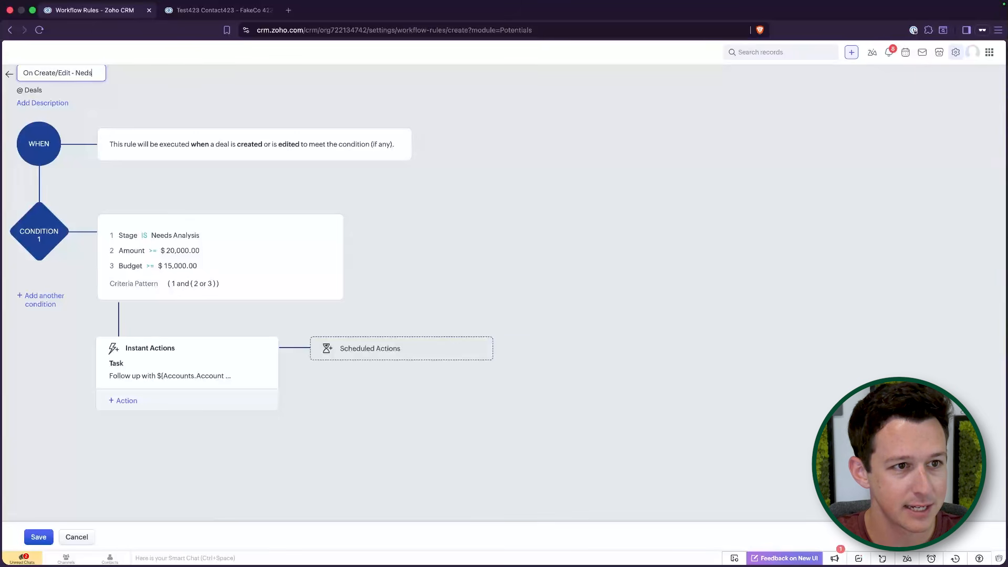
type("edsAnalysis (Large)")
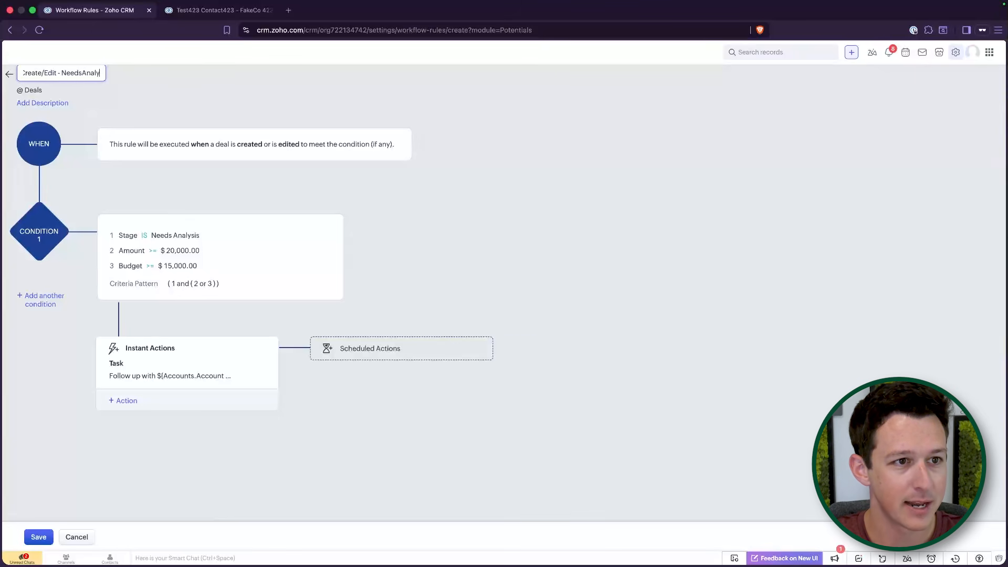
left_click(240, 112)
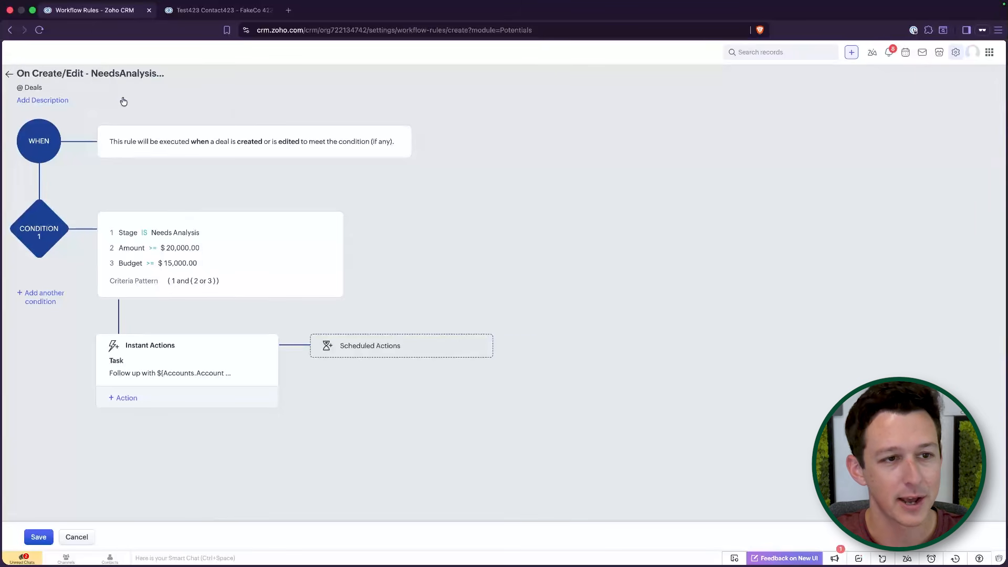
Add a second condition by cloning the previous check, and remove its Budget and Amount criteria so only Stage is left.
left_click(21, 301)
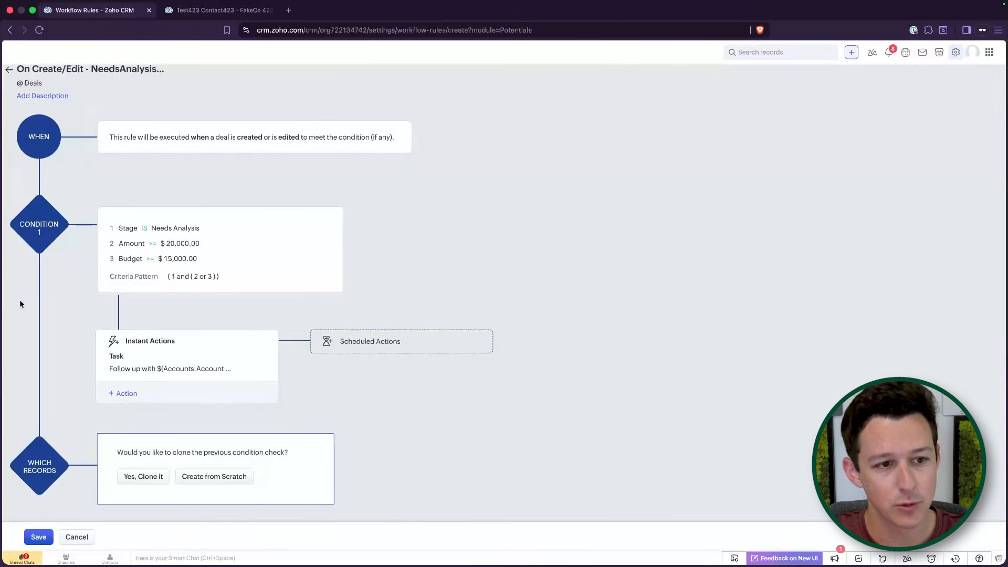
left_click(155, 479)
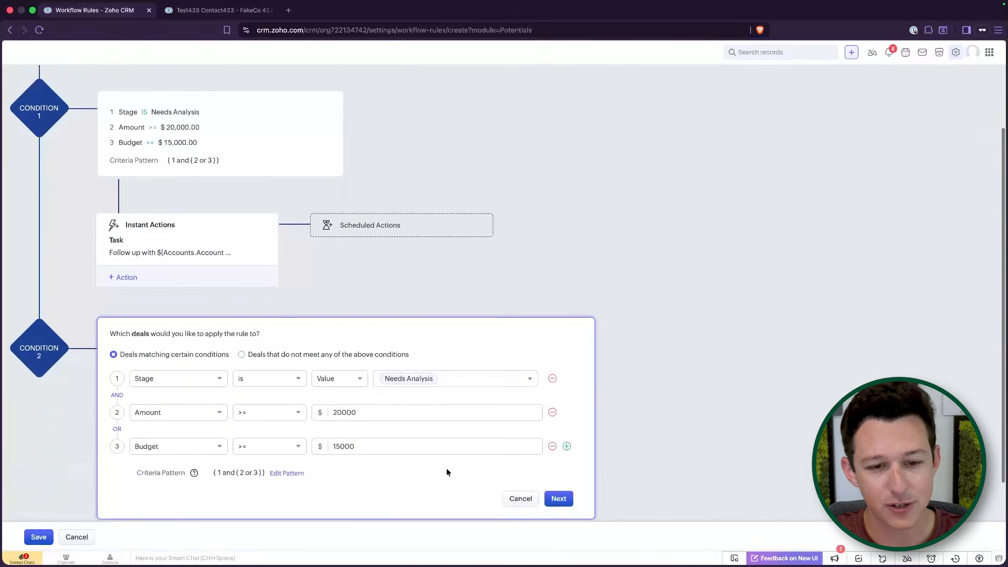
left_click(552, 446)
left_click(552, 412)
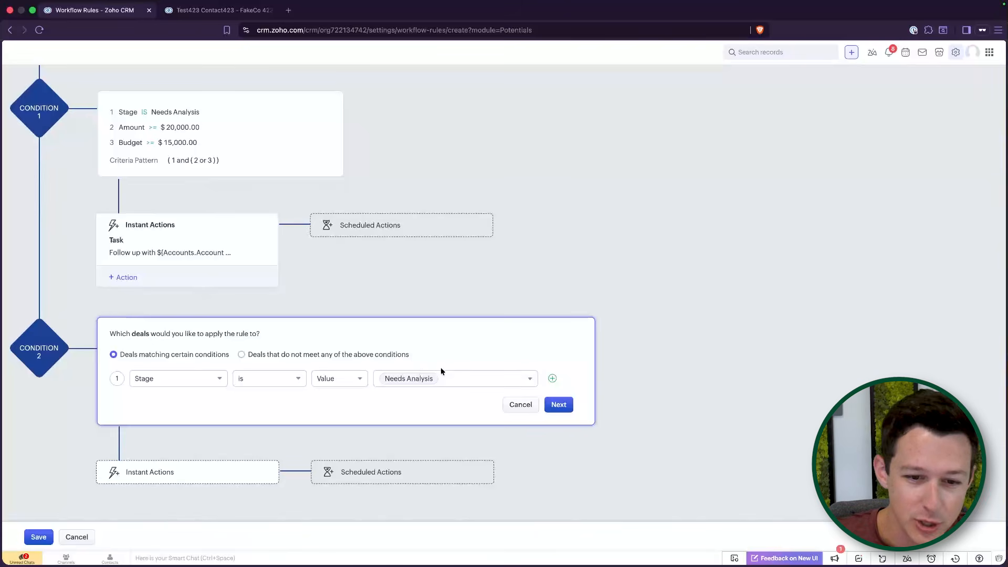
left_click(452, 374)
left_click(450, 356)
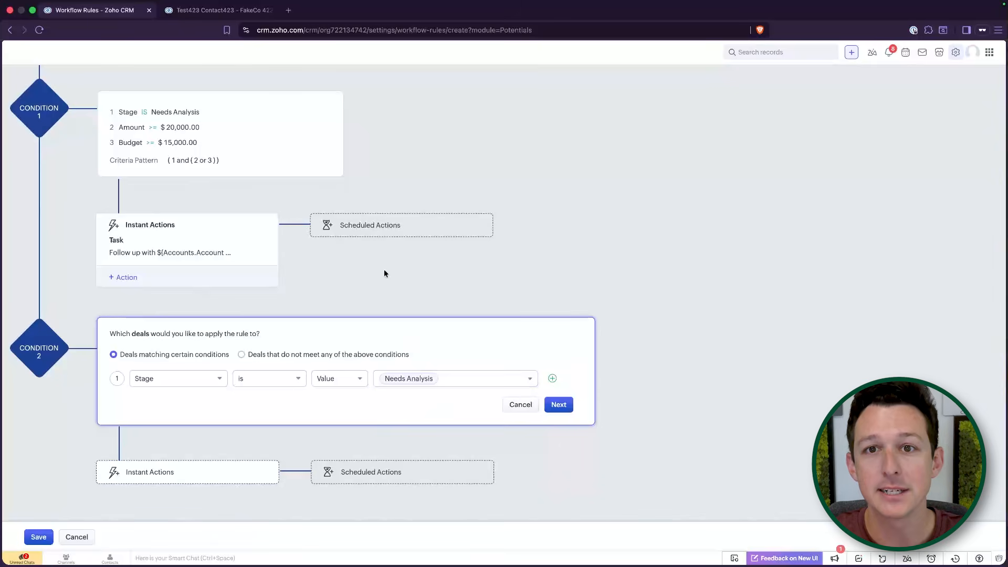
Add a second criterion to Condition 2 requiring Amount >= 50000.
left_click(552, 378)
left_click(202, 418)
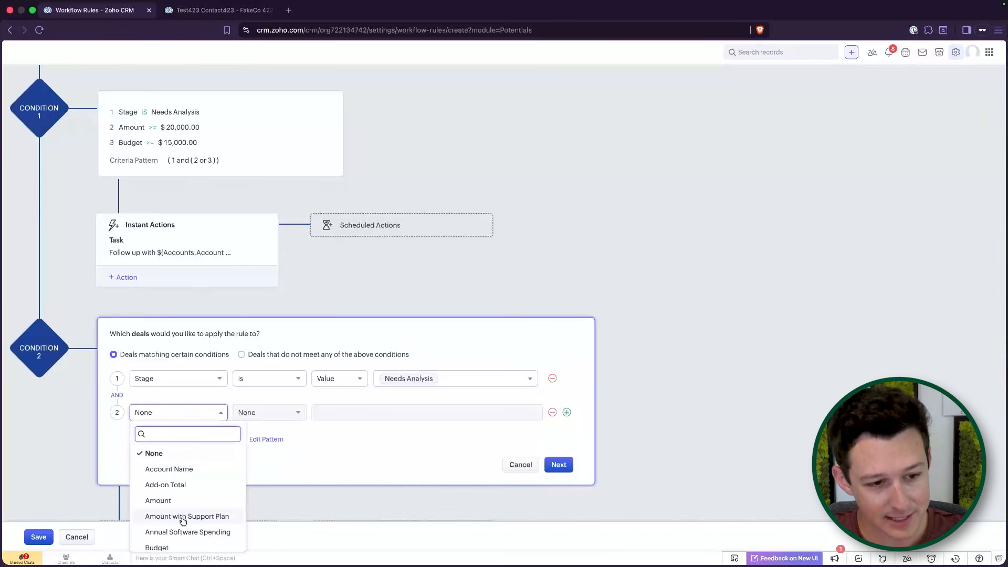
left_click(191, 500)
left_click(290, 416)
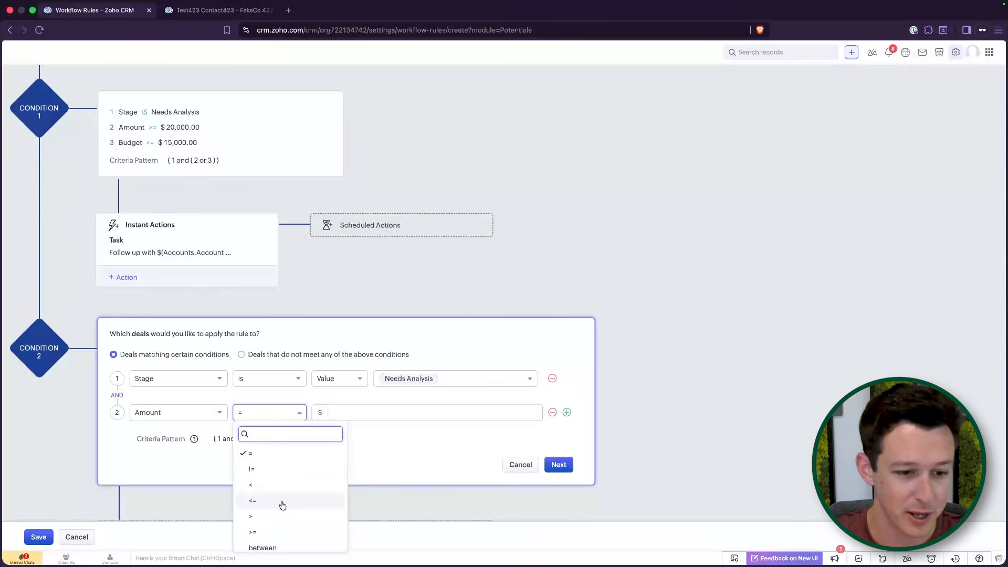
left_click(273, 535)
left_click(395, 411)
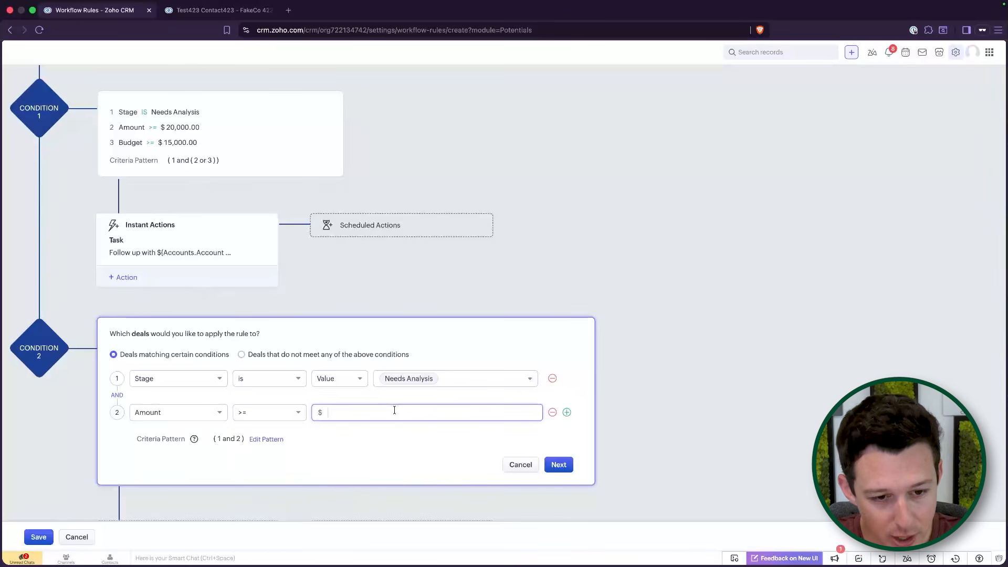
type("50000")
Add a third criterion to Condition 2 requiring Budget >= 500000.
left_click(566, 412)
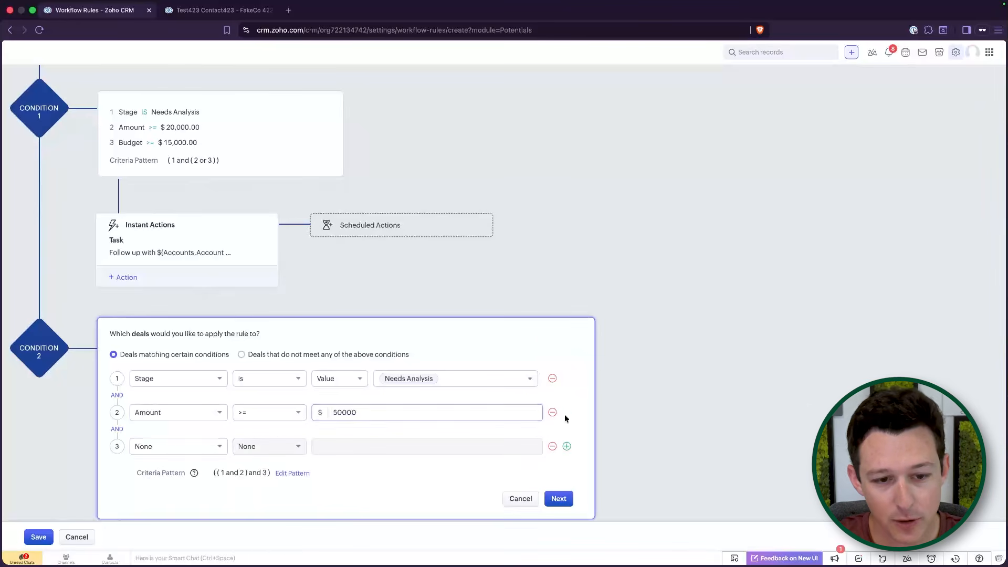
scroll(97, 164, "up", 3)
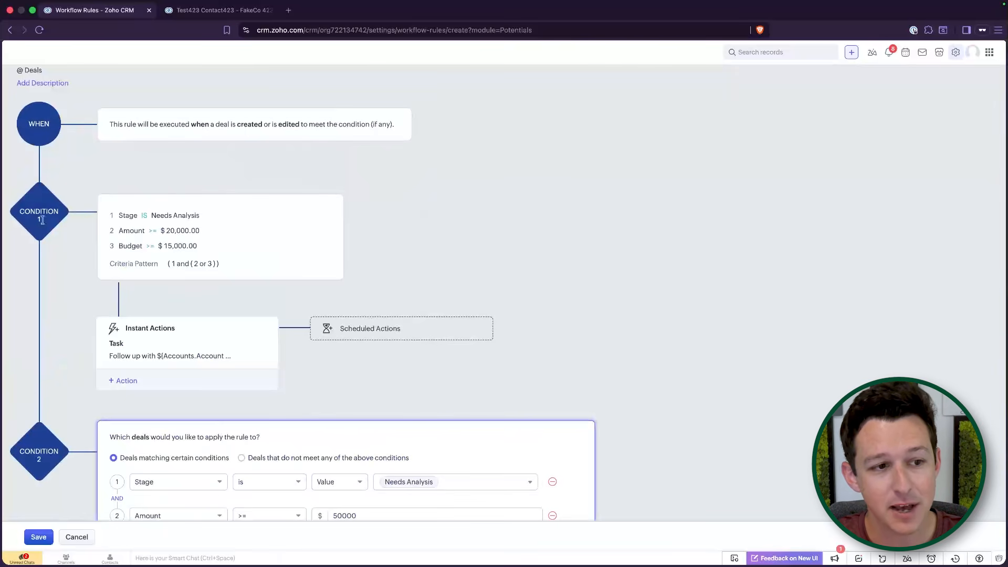
scroll(42, 224, "down", 3)
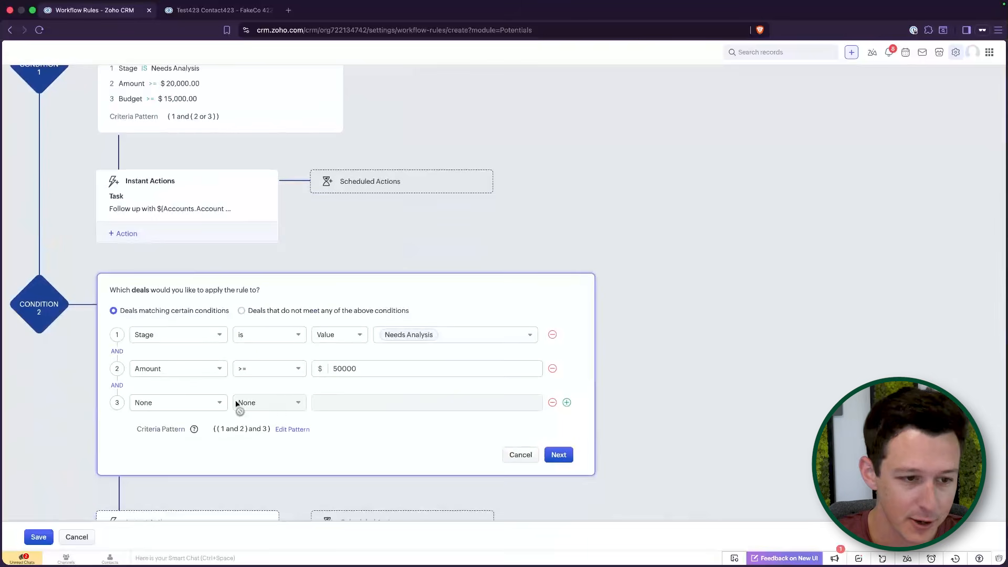
left_click(194, 401)
type("budget")
left_click(173, 443)
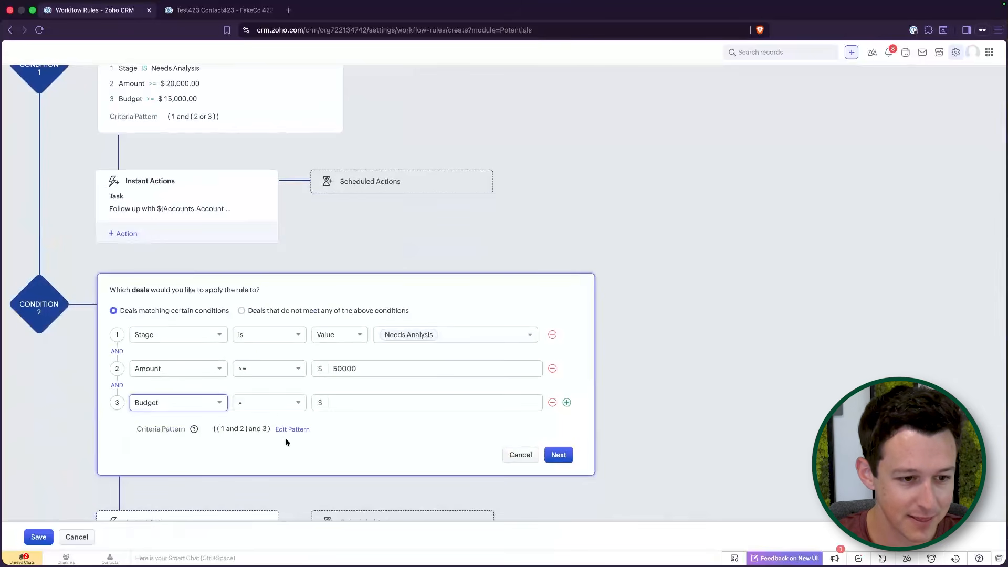
left_click(287, 404)
left_click(278, 521)
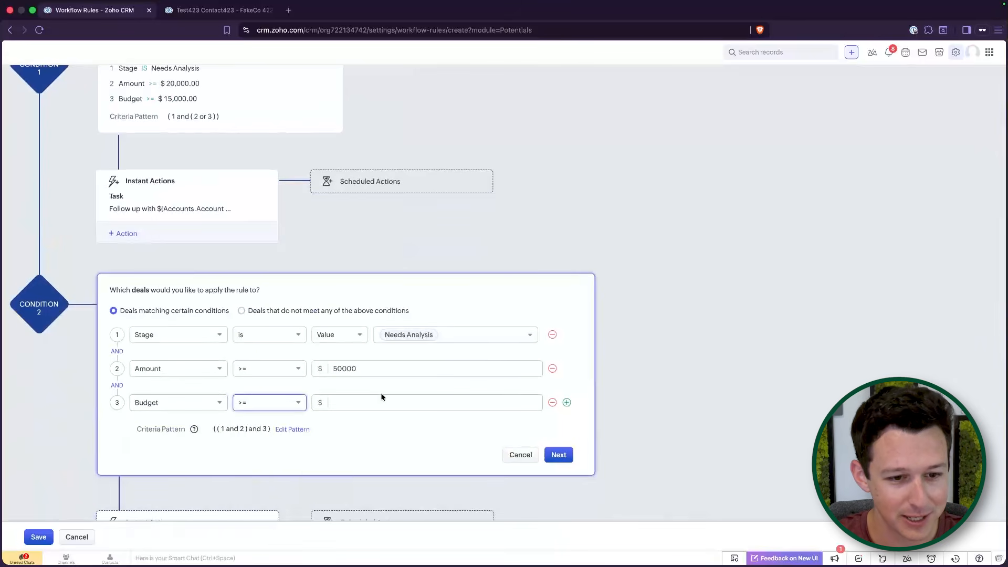
left_click(381, 399)
type("500000")
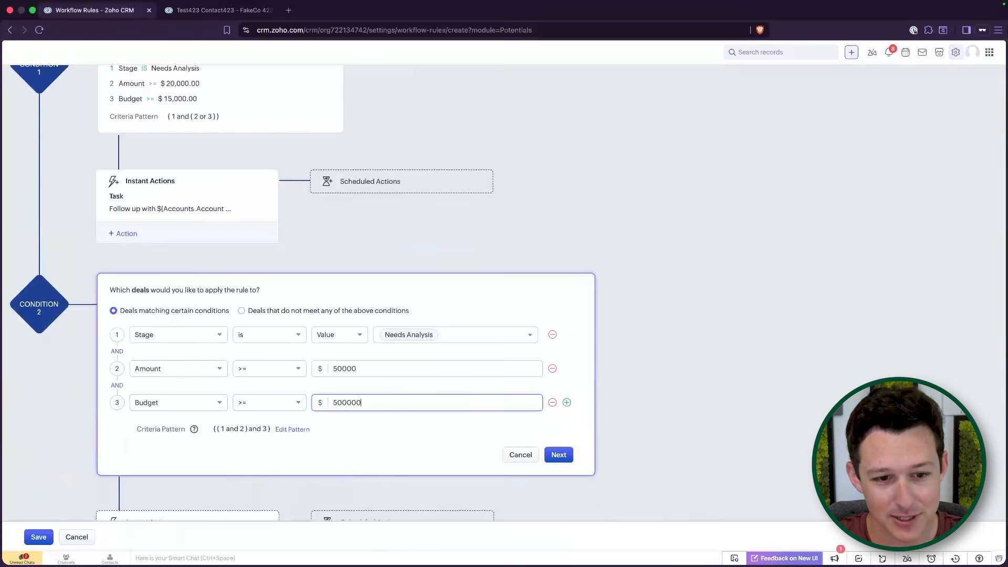
left_click(399, 456)
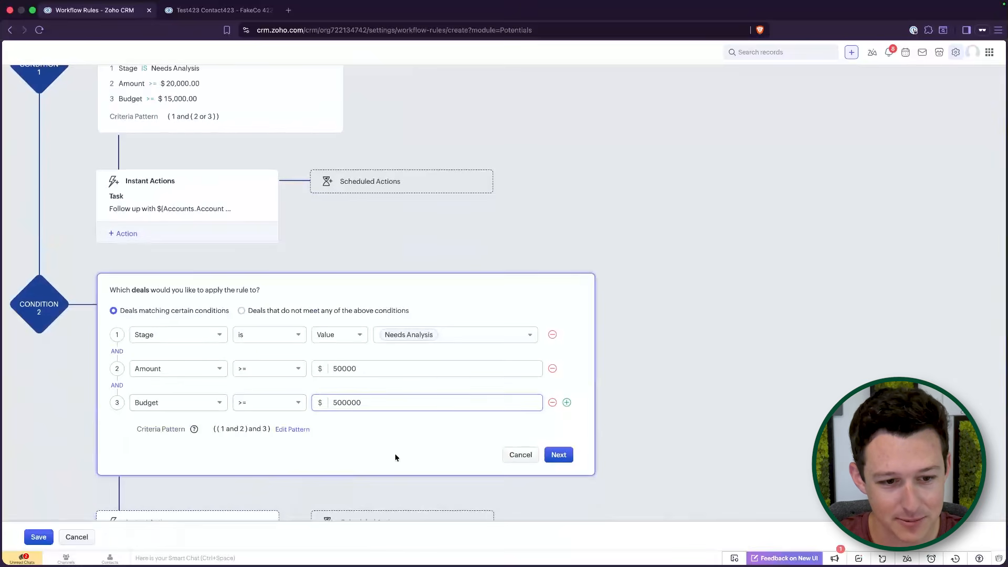
Join Condition 2's Budget criterion with OR and set its criteria pattern to 1 and ( 2 or 3 ).
left_click(117, 384)
left_click(285, 430)
left_click_drag(220, 430, 202, 432)
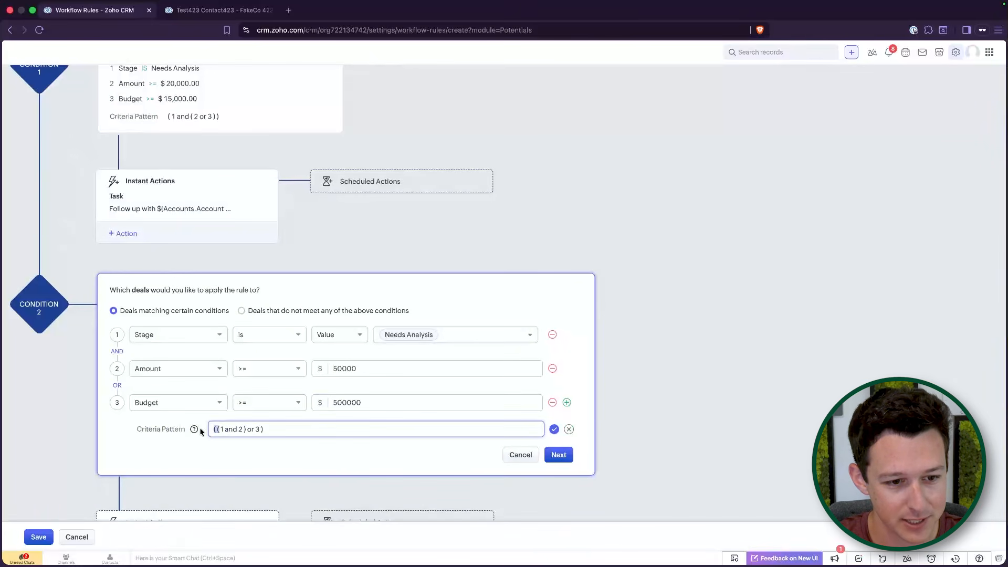
key("BackSpace")
left_click(240, 430)
key("BackSpace")
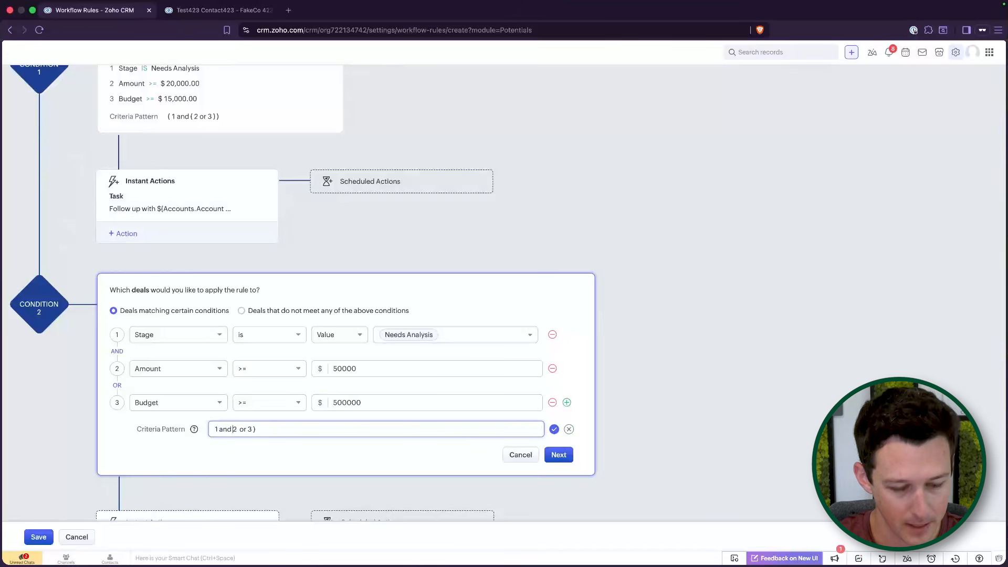
type("(")
left_click(554, 429)
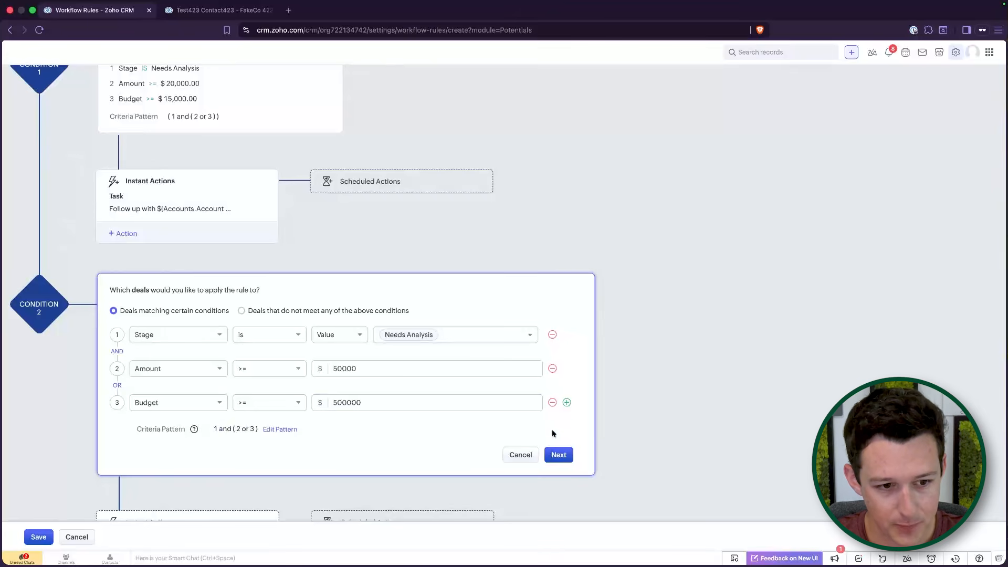
left_click(559, 455)
Associate the existing "Send out proposal" task as Condition 2's instant action and apply the condition.
left_click(169, 473)
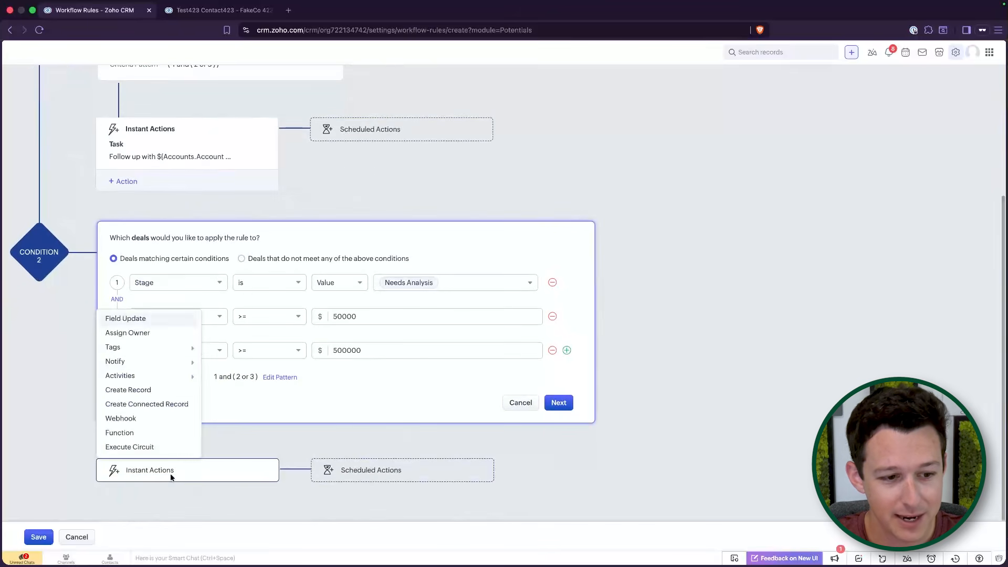
mouse_move(166, 377)
left_click(225, 380)
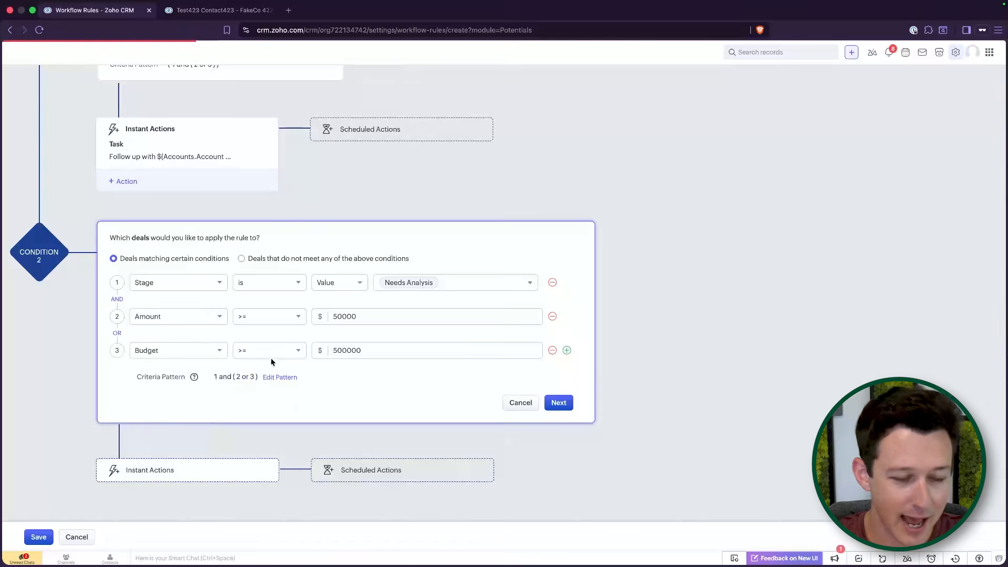
left_click(251, 235)
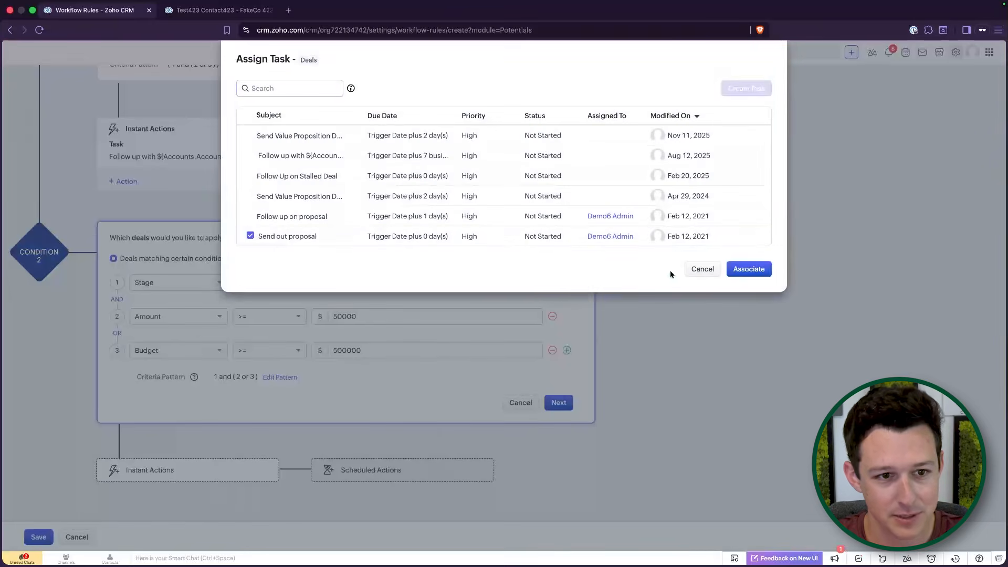
left_click(751, 270)
left_click(558, 352)
scroll(509, 367, "up", 3)
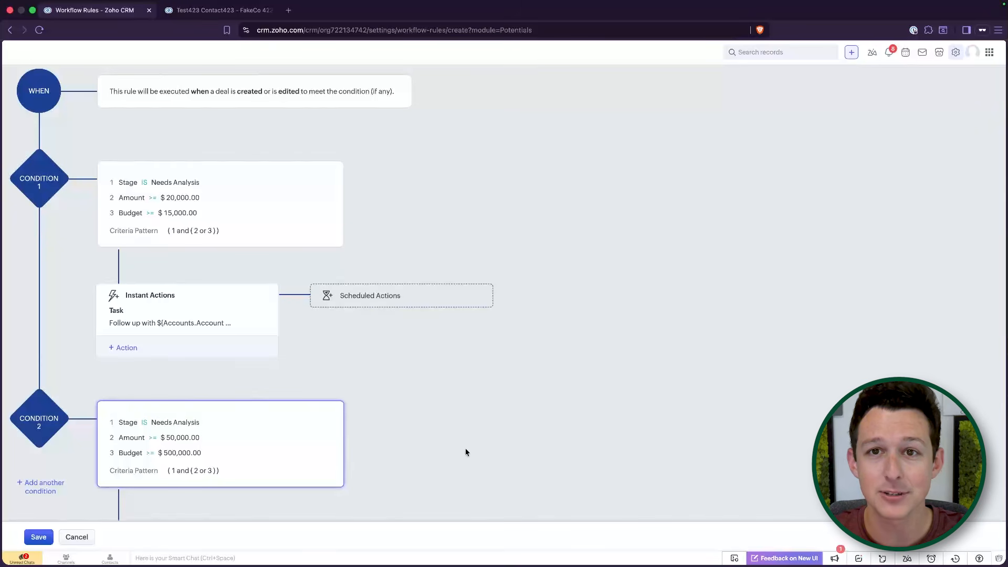
left_click_drag(123, 182, 220, 341)
left_click_drag(184, 405, 209, 487)
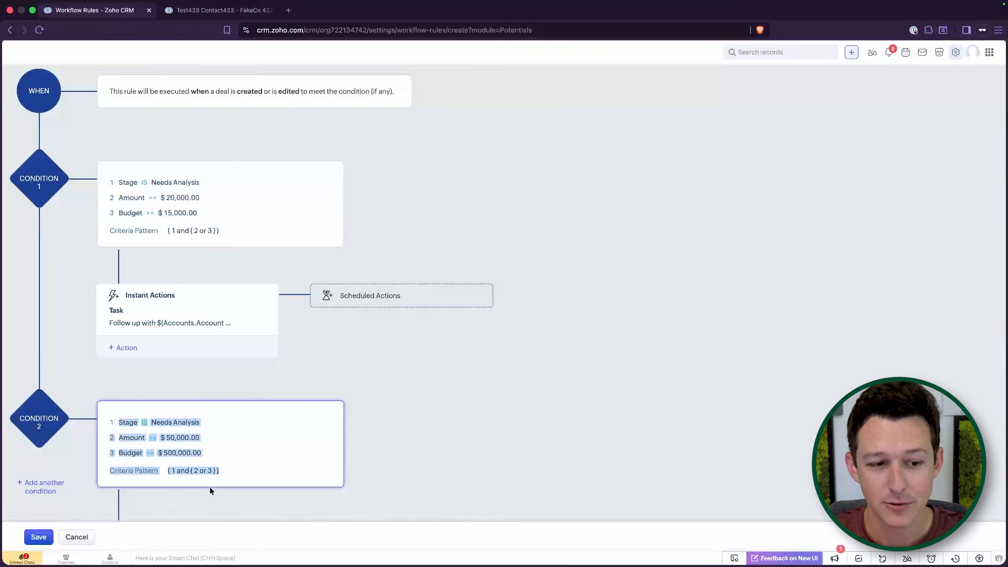
Set the Budget criterion of Condition 2 to 50000 and apply the condition.
left_click(333, 408)
left_click(389, 396)
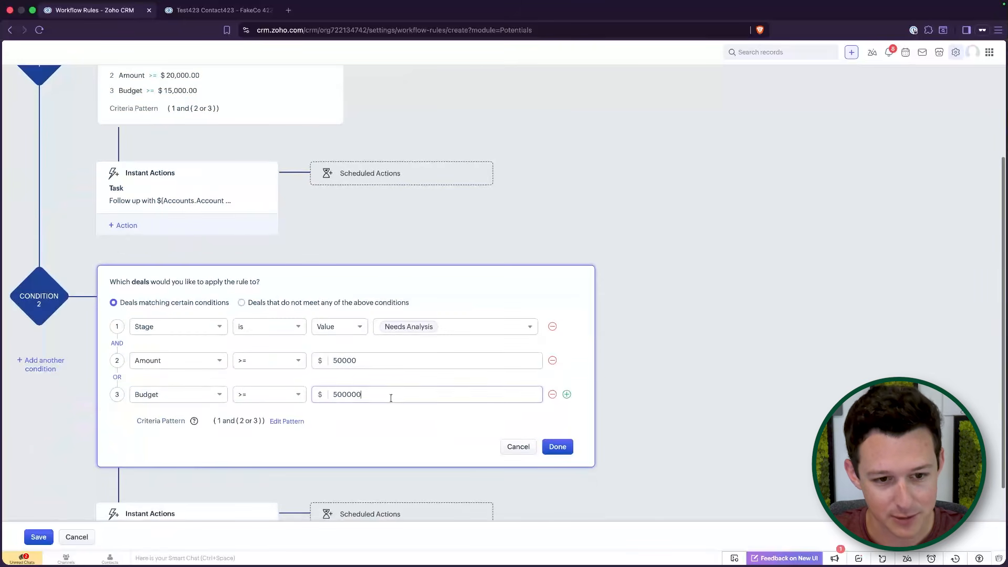
key("BackSpace")
left_click(557, 446)
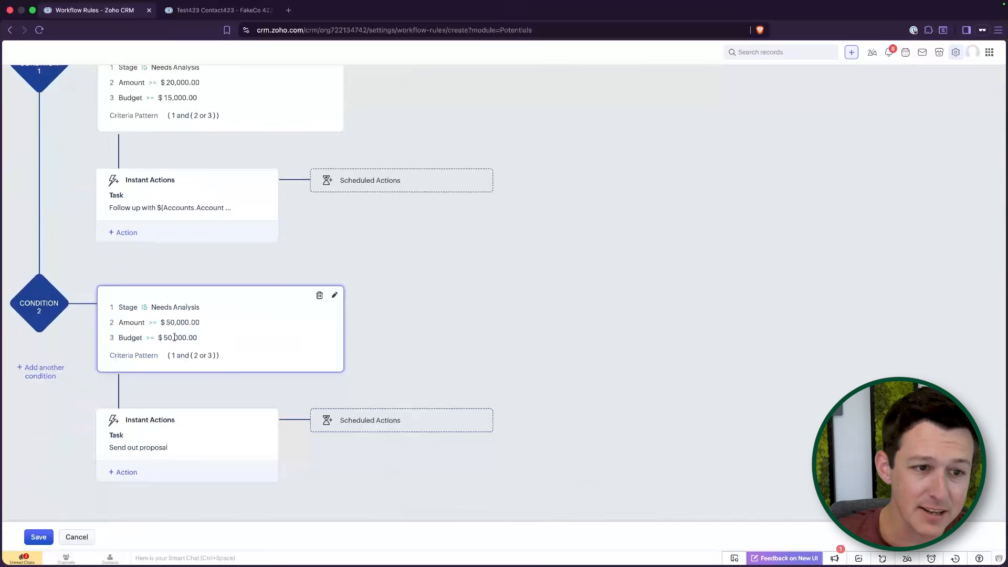
Review both conditions of the new Deals rule and discard it unsaved, returning to the workflow rules list.
scroll(174, 337, "up", 3)
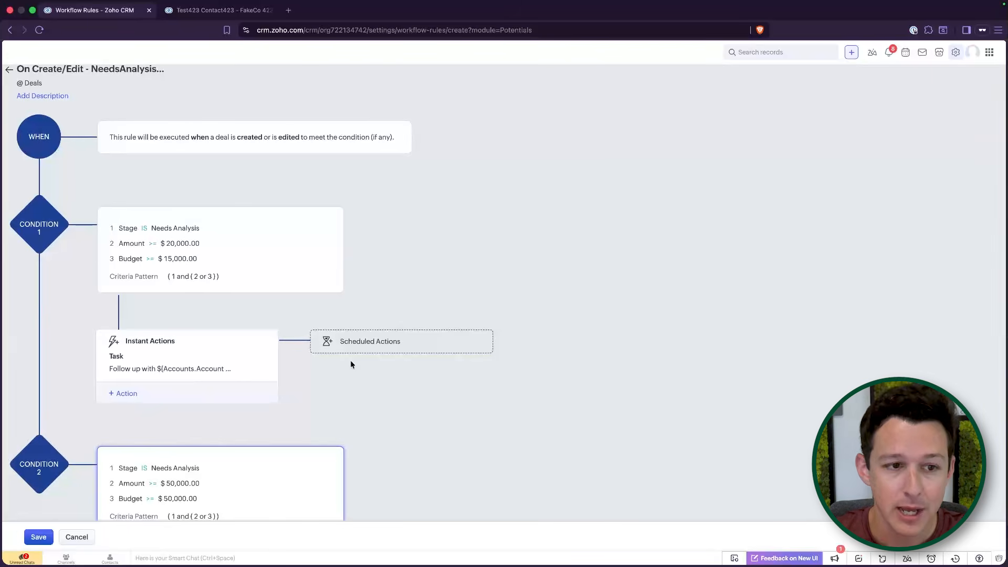
scroll(350, 361, "down", 1)
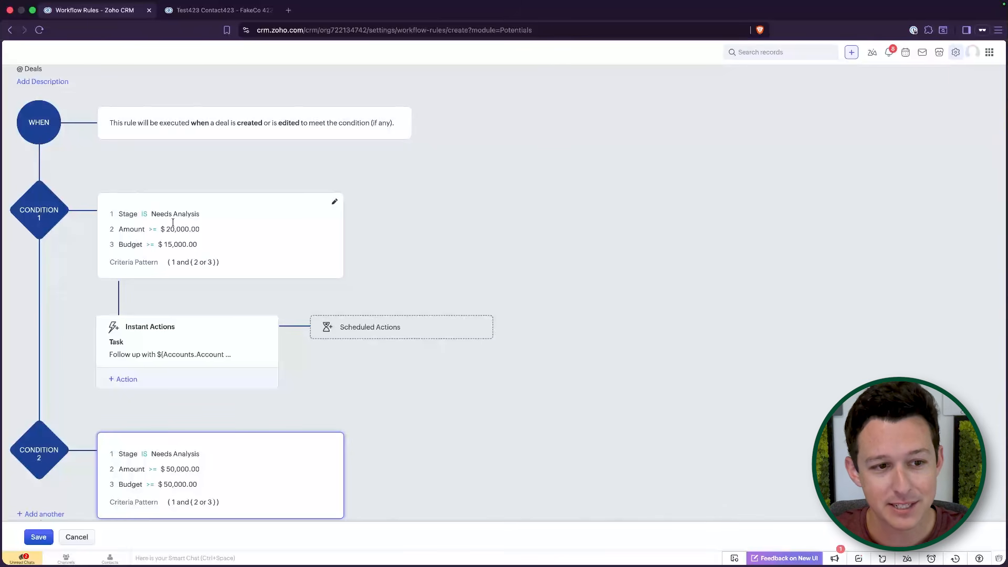
scroll(193, 258, "down", 5)
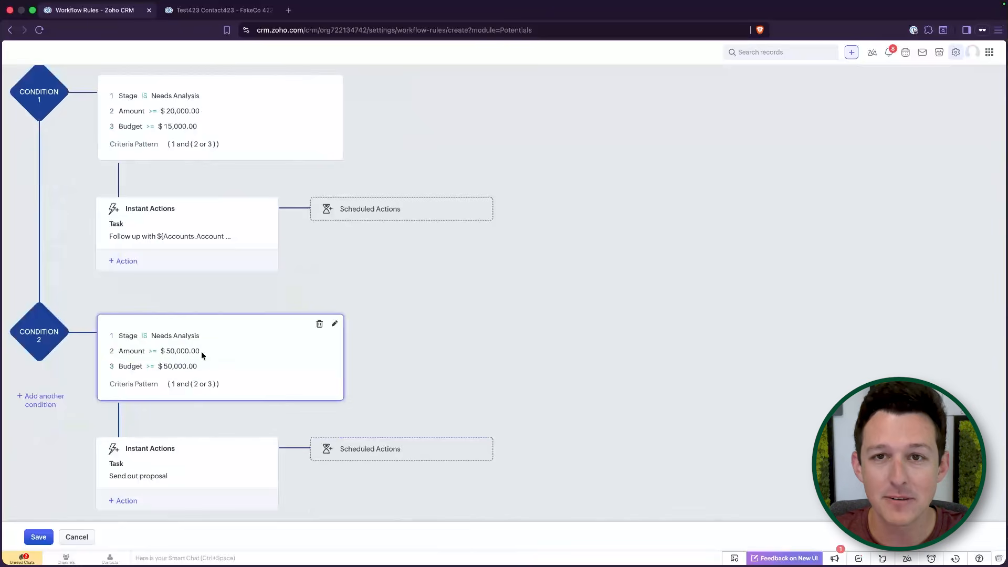
scroll(233, 180, "up", 4)
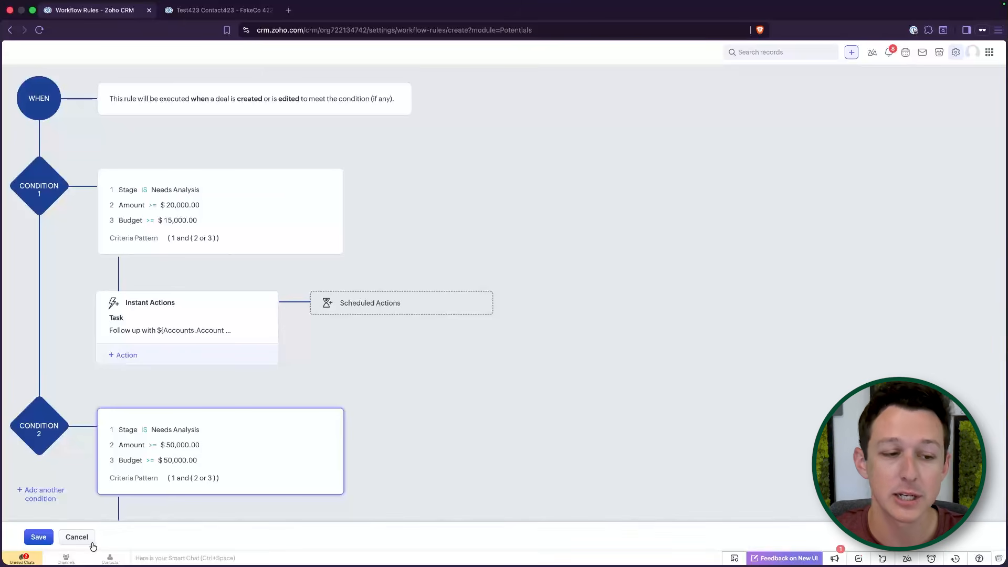
left_click(77, 536)
left_click(665, 105)
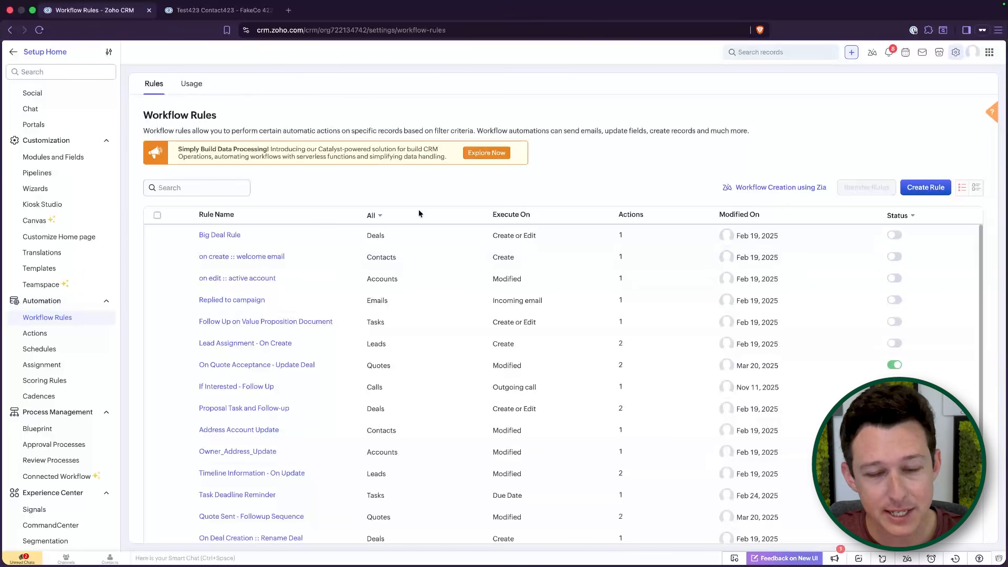
Filter the workflow rules list to show only rules for the Deals module.
left_click(381, 218)
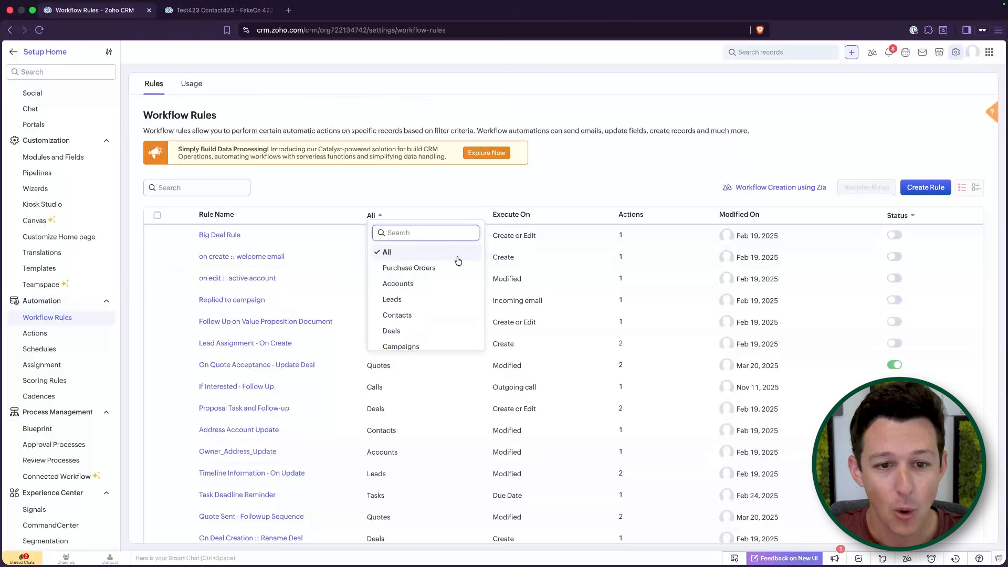
scroll(430, 283, "down", 1)
scroll(429, 292, "down", 2)
left_click(433, 274)
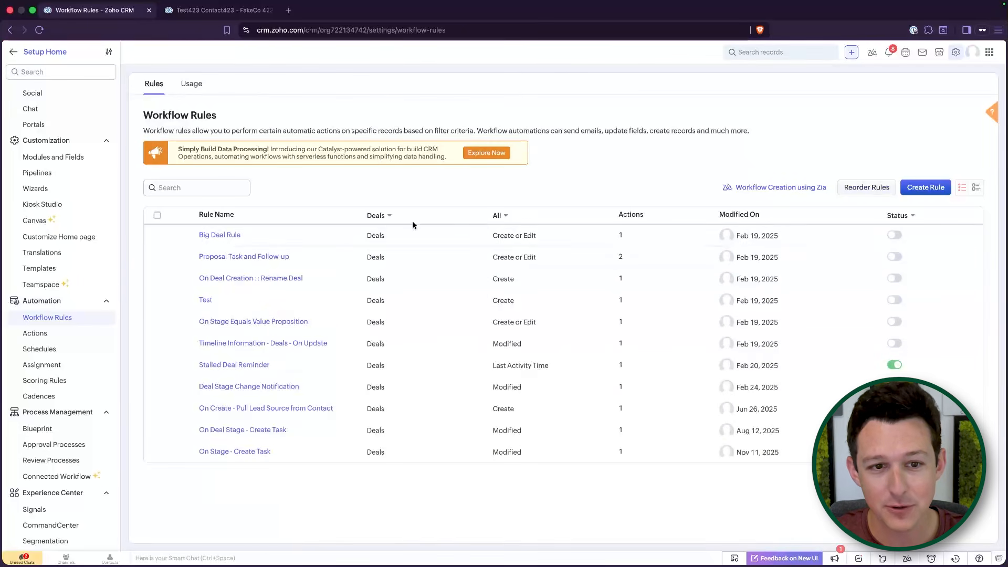
Switch the workflow rules list's module filter to Leads.
left_click(389, 217)
scroll(405, 275, "down", 2)
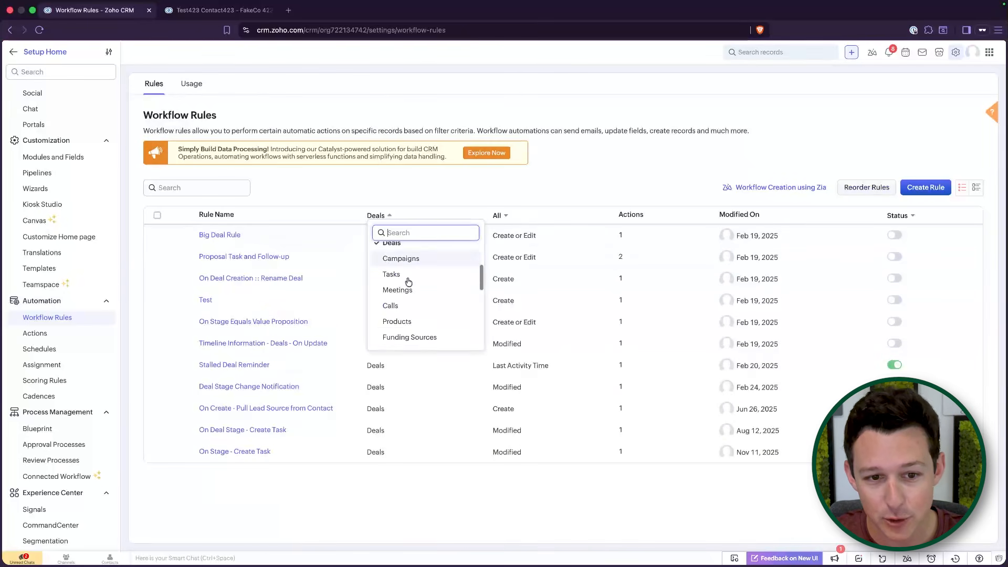
scroll(409, 276, "up", 3)
left_click(406, 297)
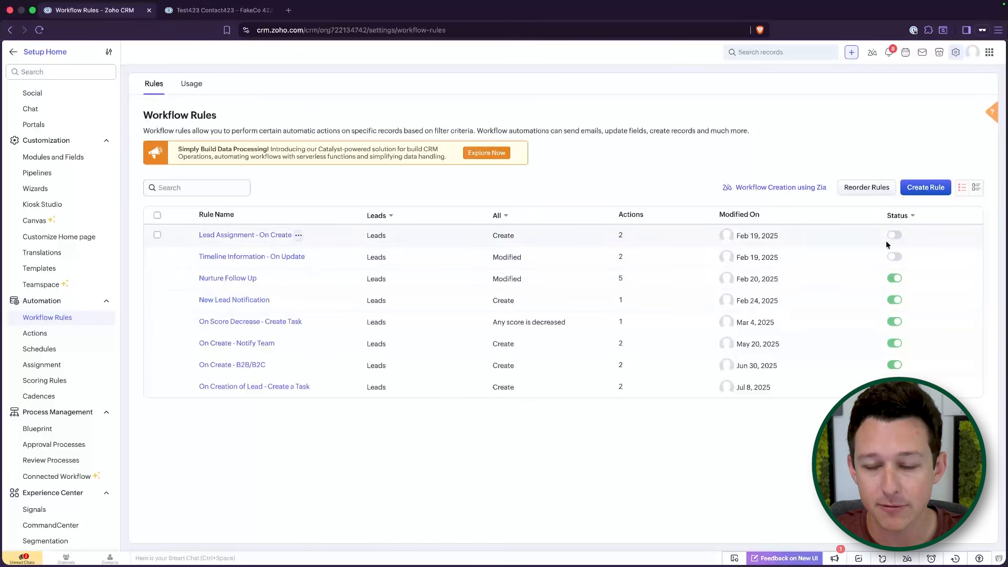
Reorder the Leads rules so "On Creation of Lead - Create a Task" comes directly after "Nurture Follow Up", and save the order.
left_click(866, 187)
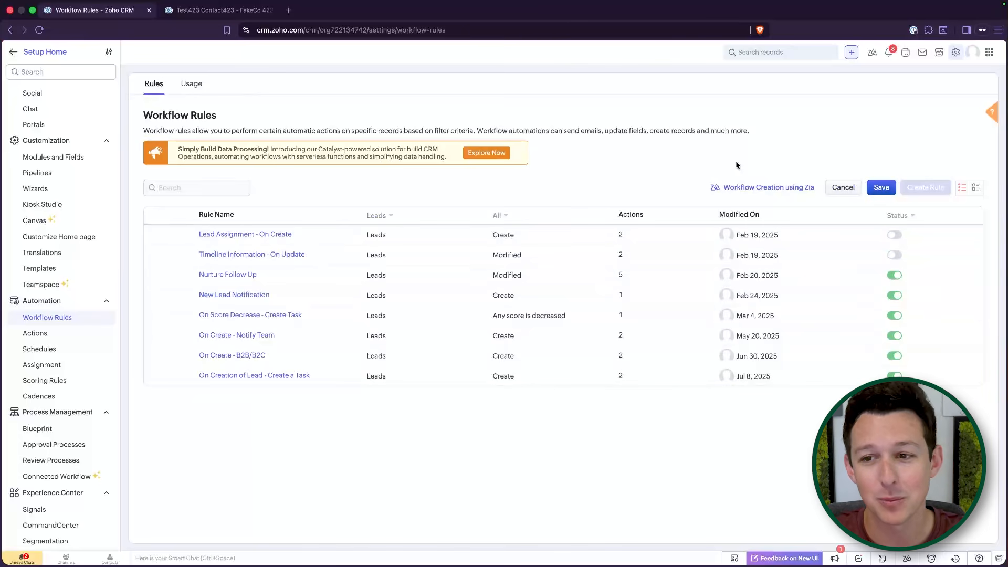
left_click(841, 188)
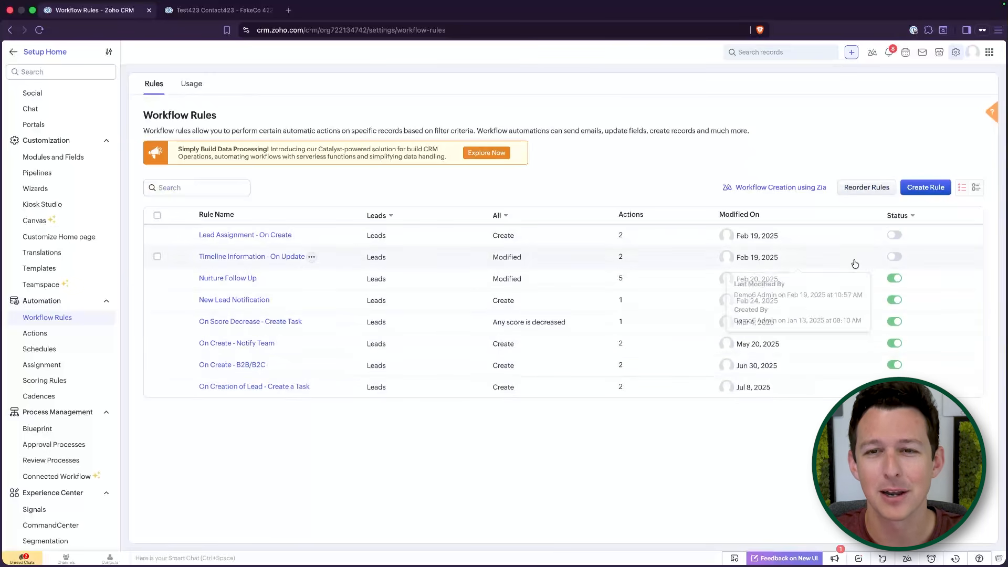
left_click(873, 188)
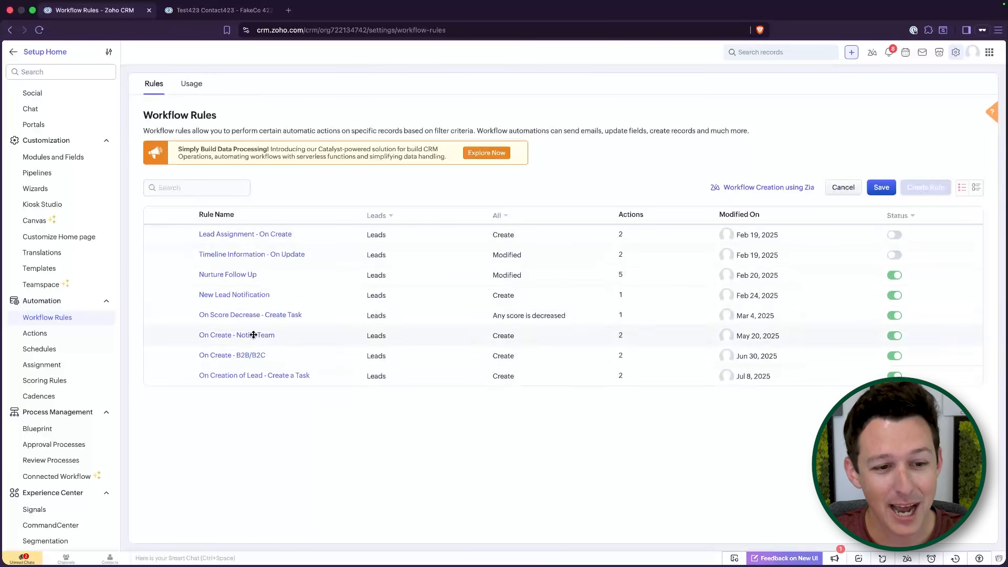
left_click_drag(180, 376, 180, 288)
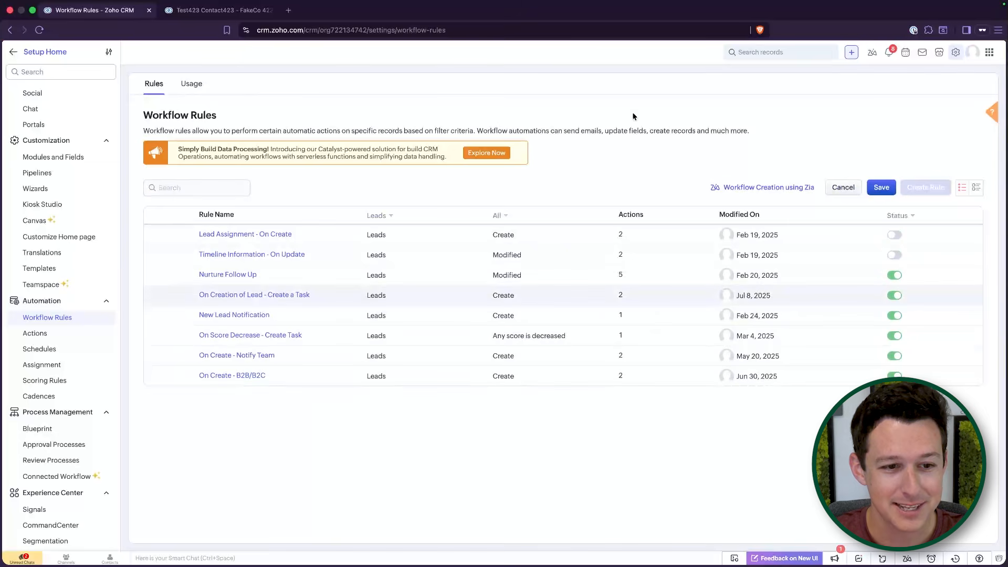
left_click(881, 188)
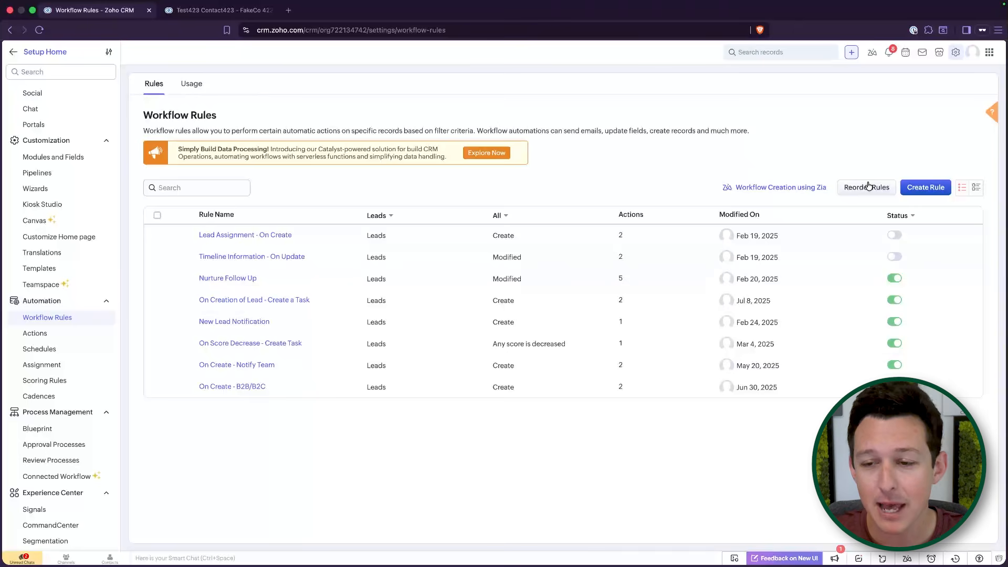
left_click(867, 187)
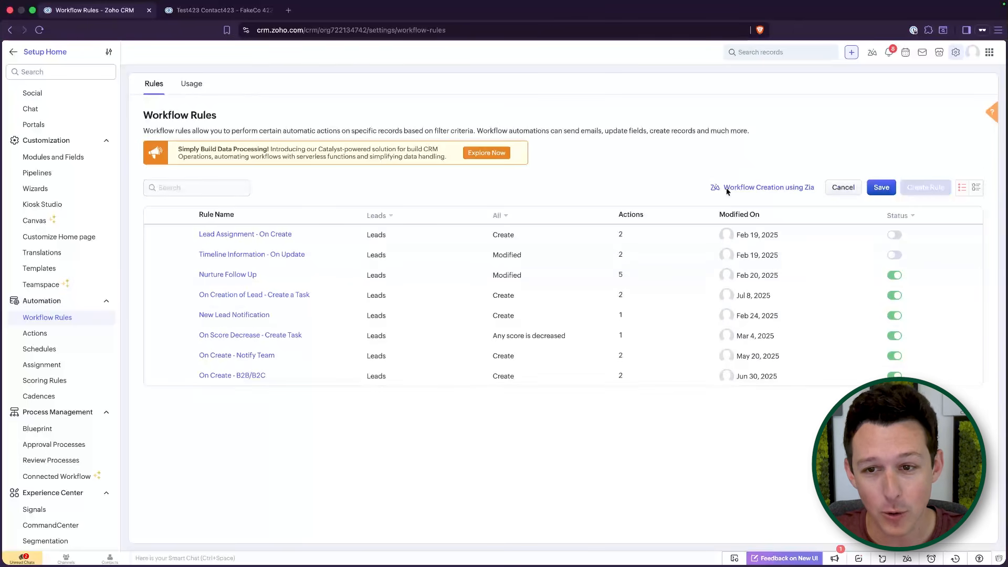
left_click(842, 187)
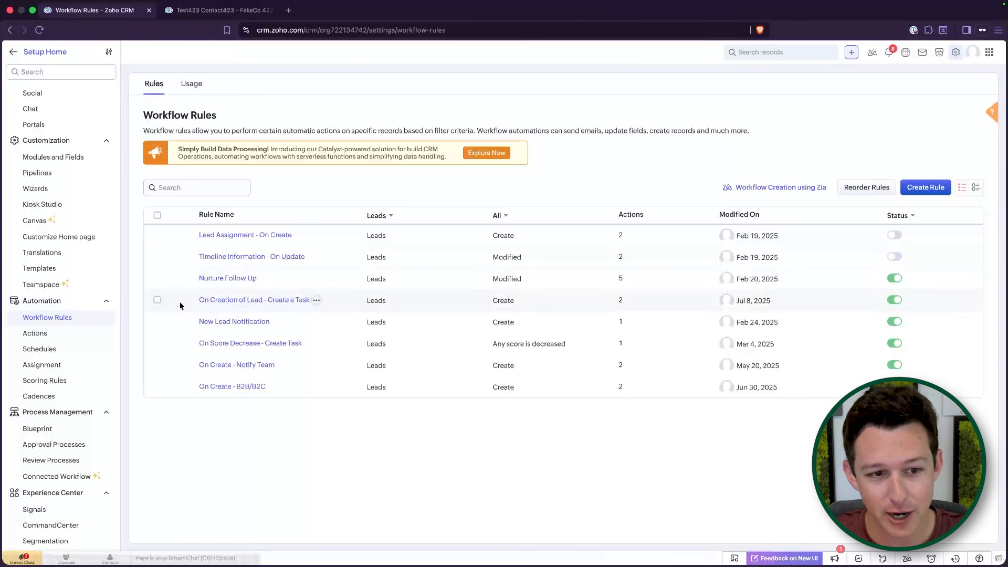
left_click_drag(180, 299, 240, 333)
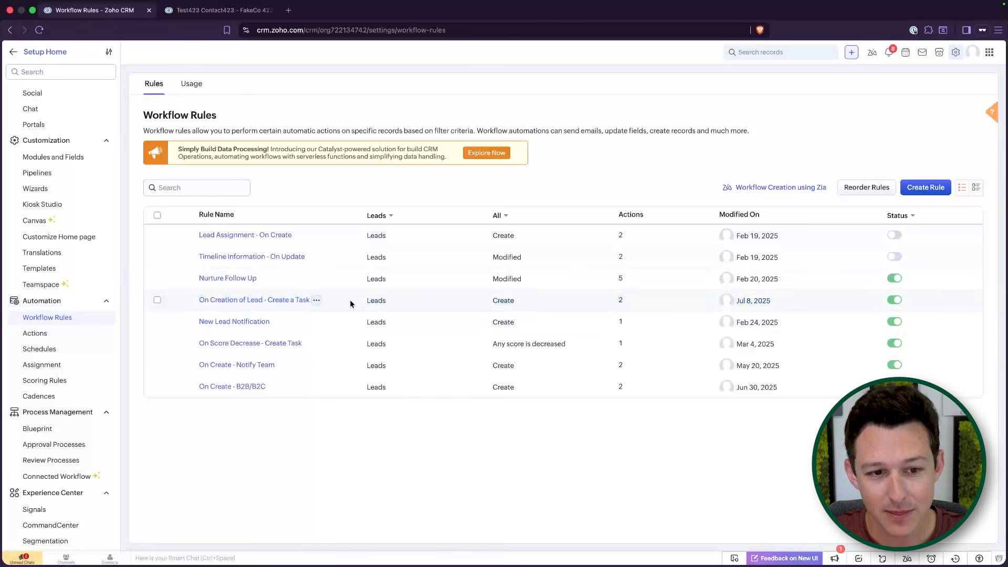
left_click_drag(349, 299, 193, 299)
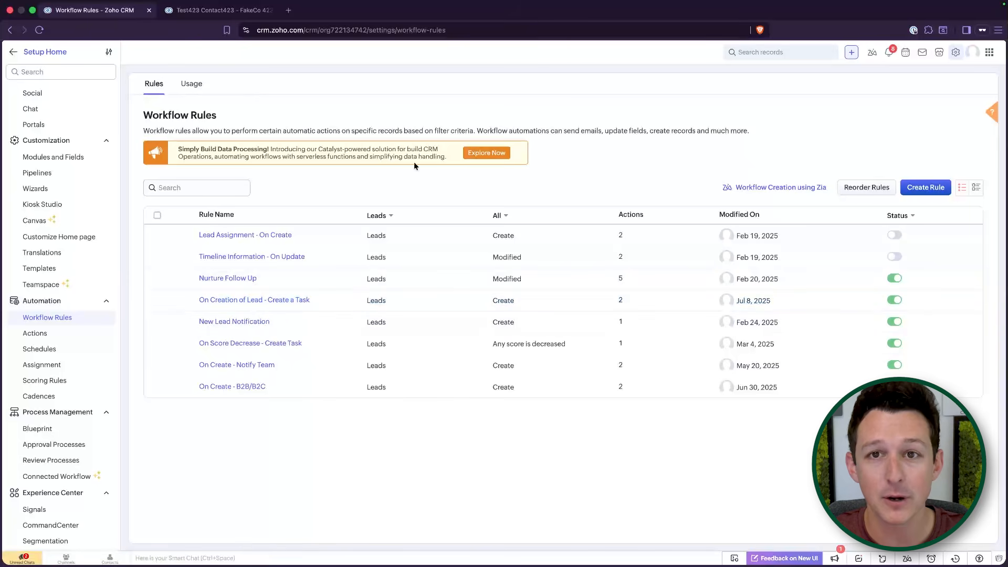